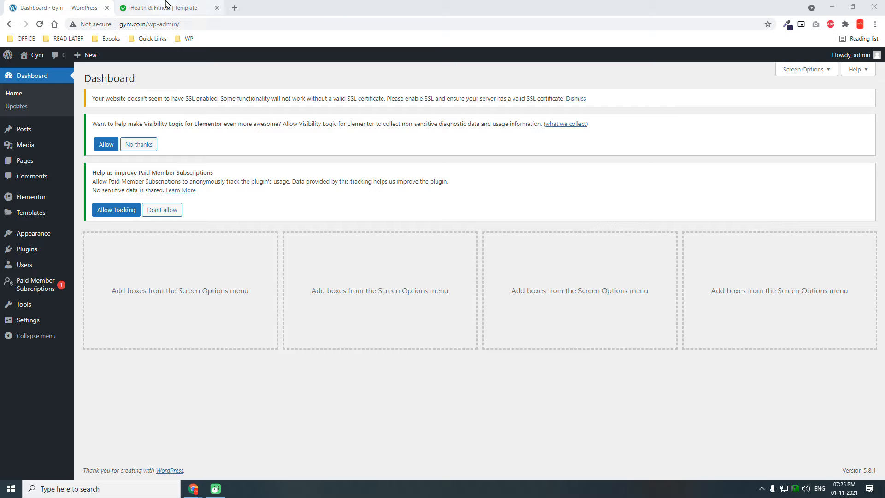
- Look through the Fitness template preview, from the hero banner through the about and services sections to client feedback
{"action": "left_click", "coordinate": [165, 5]}
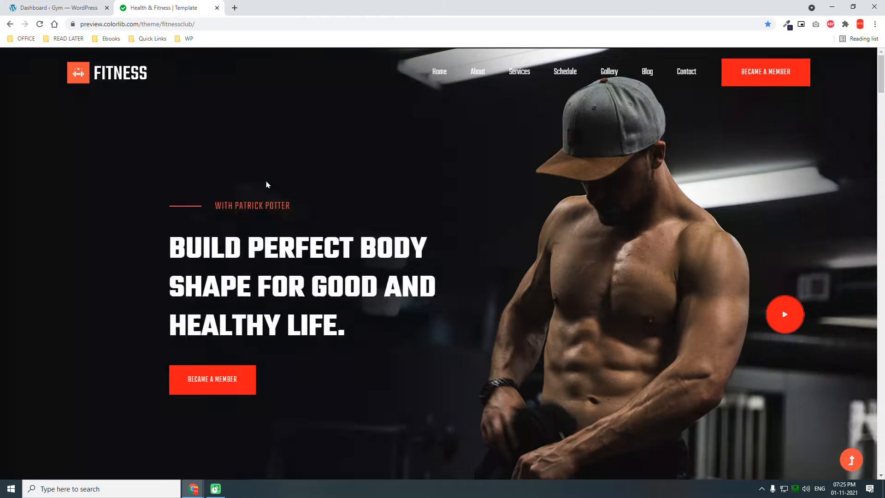
{"action": "scroll", "coordinate": [386, 234], "scroll_direction": "down", "scroll_amount": 10}
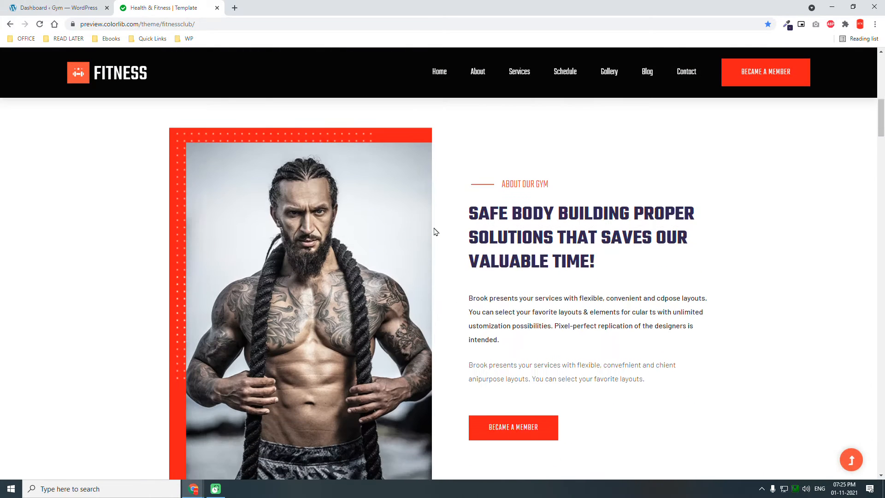
{"action": "scroll", "coordinate": [436, 231], "scroll_direction": "down", "scroll_amount": 12}
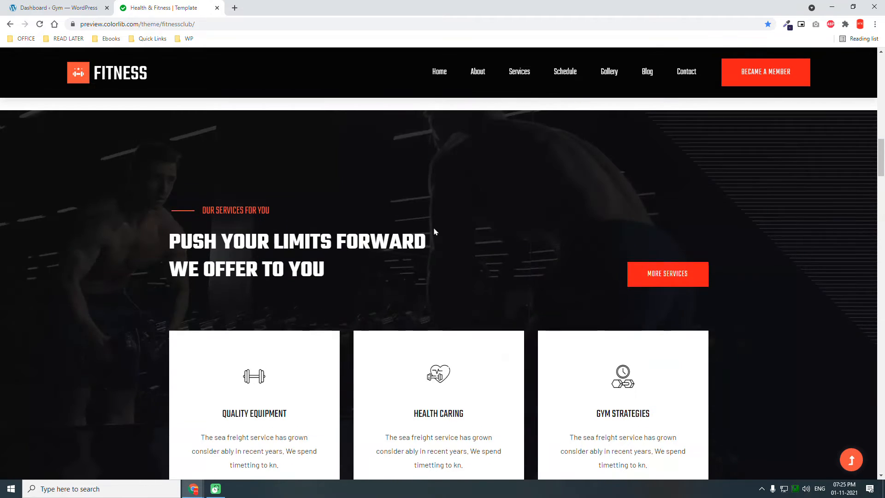
{"action": "scroll", "coordinate": [435, 231], "scroll_direction": "down", "scroll_amount": 3}
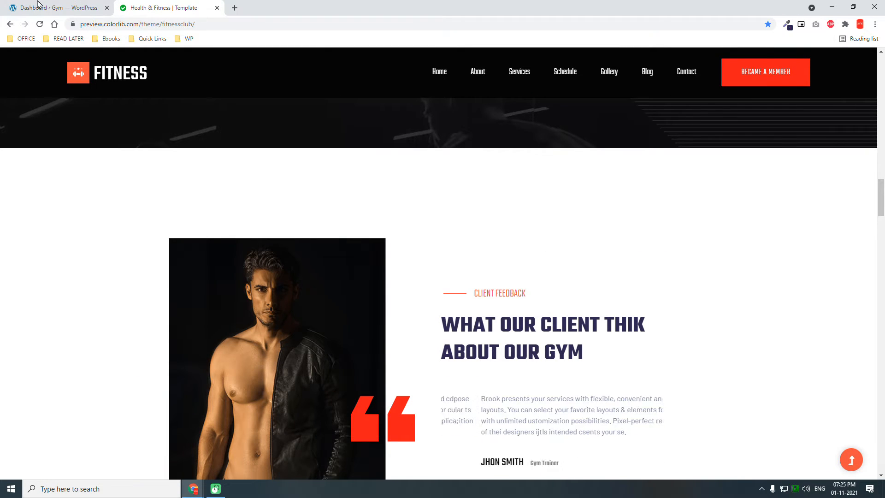
- Return to the WordPress dashboard and review the installed plugins, including Paid Member Subscriptions, Visibility Logic for Elementor and Elementor Pro
{"action": "left_click", "coordinate": [9, 7]}
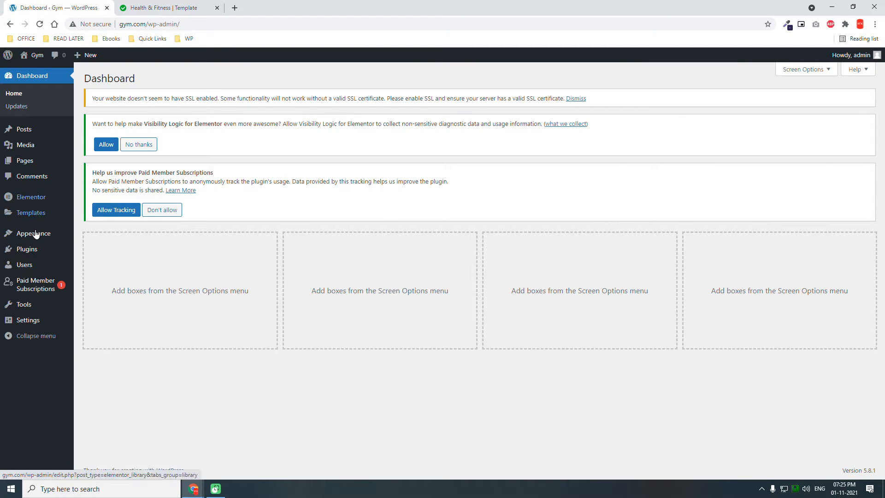
{"action": "left_click", "coordinate": [32, 250]}
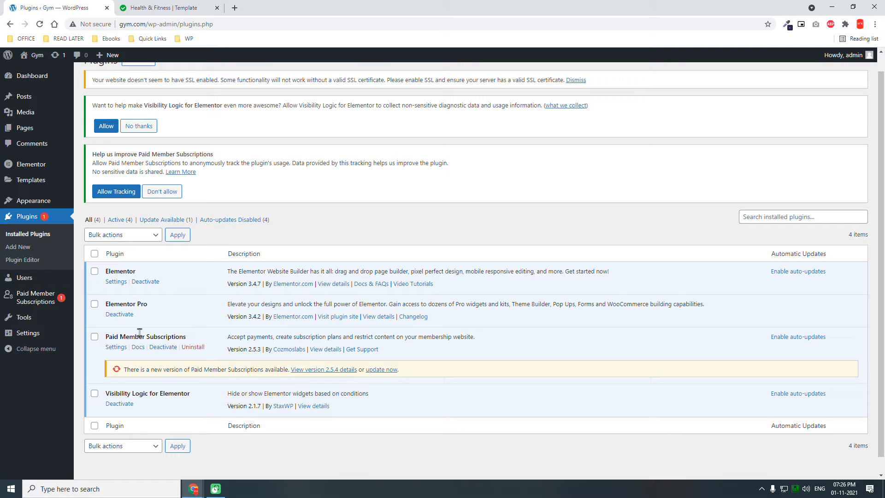
{"action": "left_click_drag", "start_coordinate": [187, 336], "coordinate": [95, 334]}
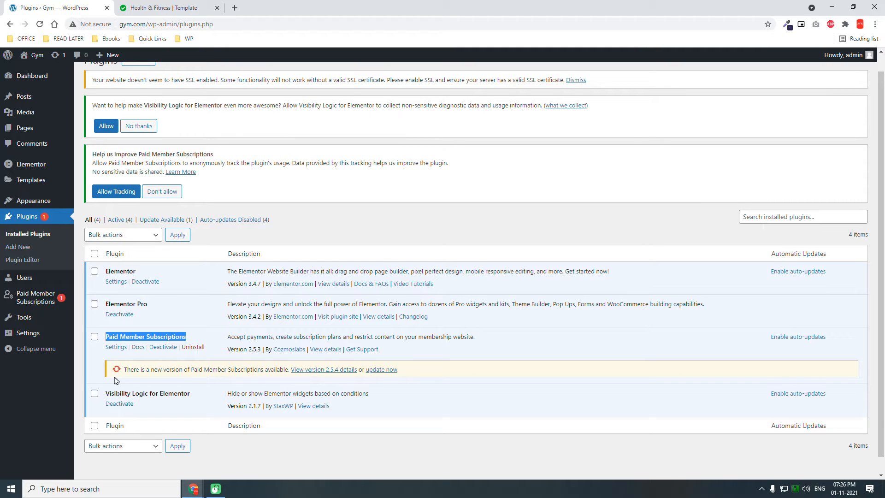
{"action": "left_click_drag", "start_coordinate": [205, 395], "coordinate": [120, 394]}
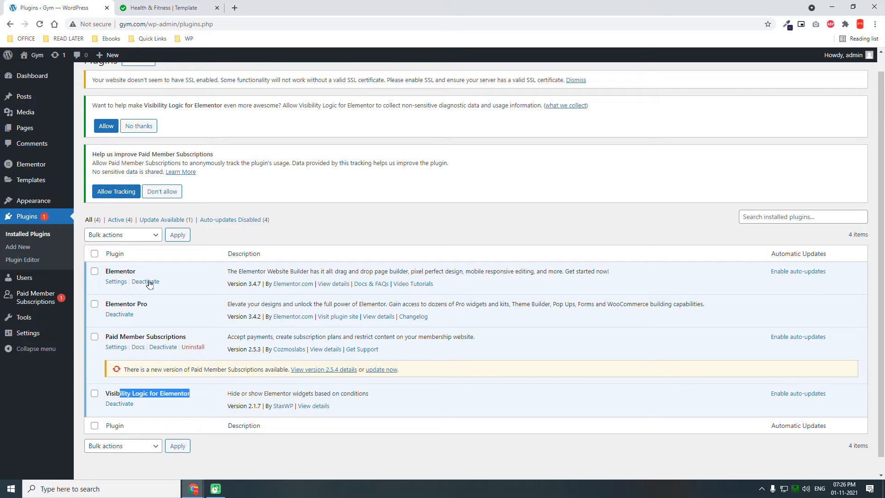
{"action": "left_click", "coordinate": [156, 305]}
{"action": "left_click_drag", "start_coordinate": [155, 305], "coordinate": [100, 307]}
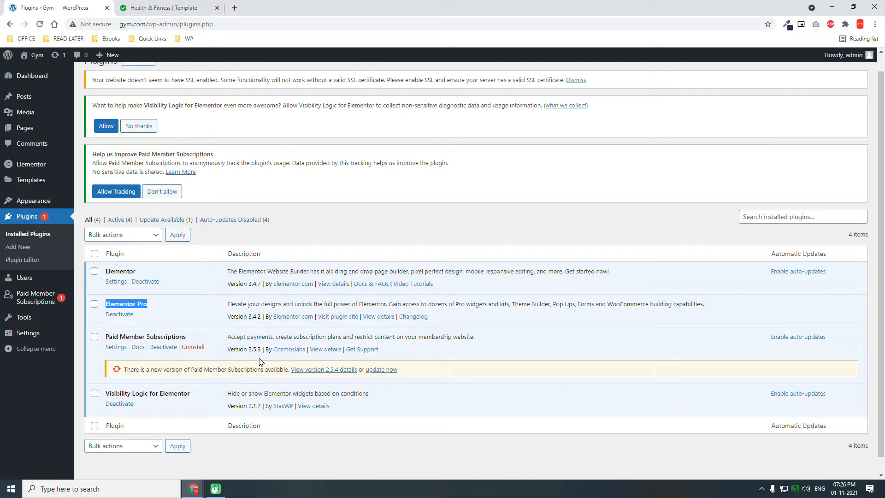
- Customize the active theme with the white background color #ffffff, publish the change and close the customizer
{"action": "left_click", "coordinate": [48, 202]}
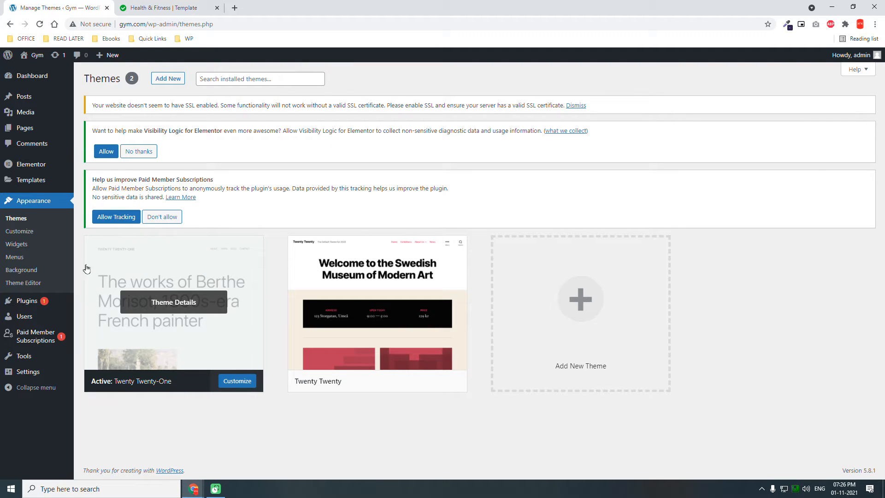
{"action": "left_click", "coordinate": [33, 231]}
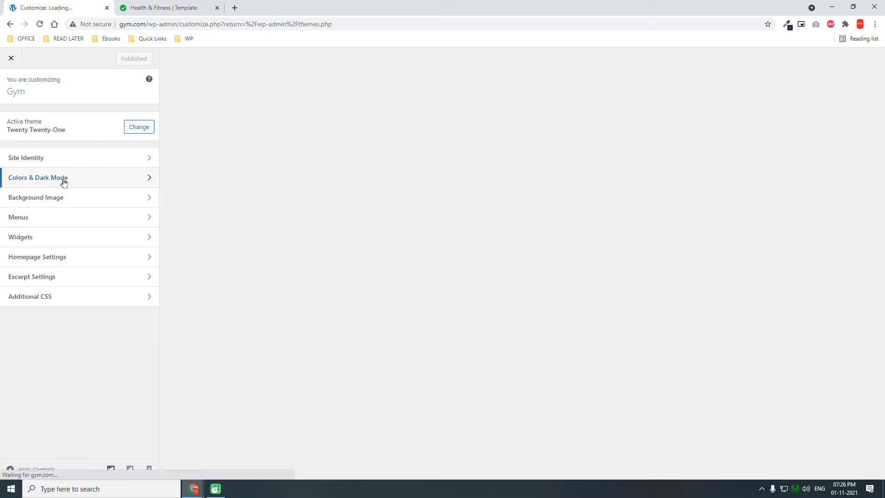
{"action": "left_click", "coordinate": [63, 180]}
{"action": "left_click", "coordinate": [13, 129]}
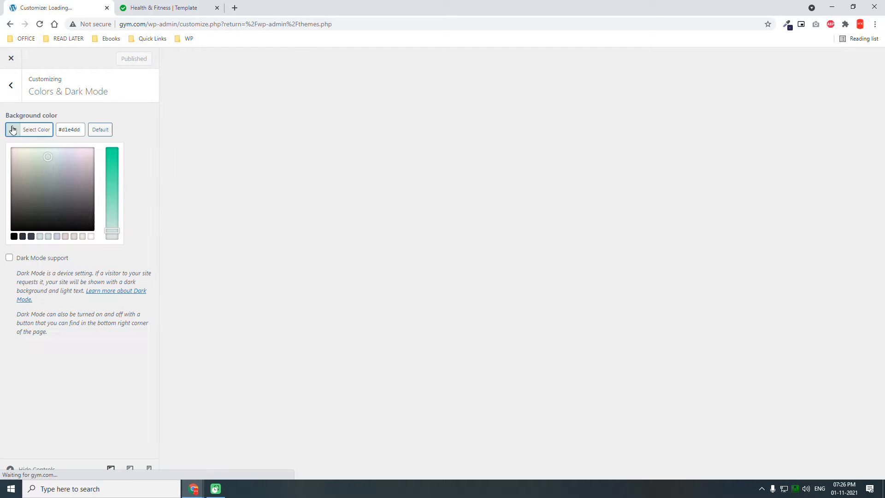
{"action": "left_click", "coordinate": [91, 236]}
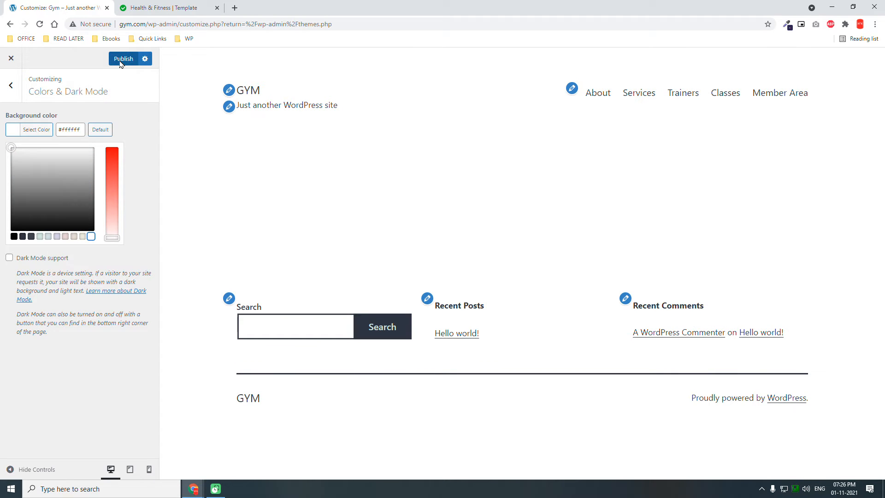
{"action": "left_click", "coordinate": [120, 61]}
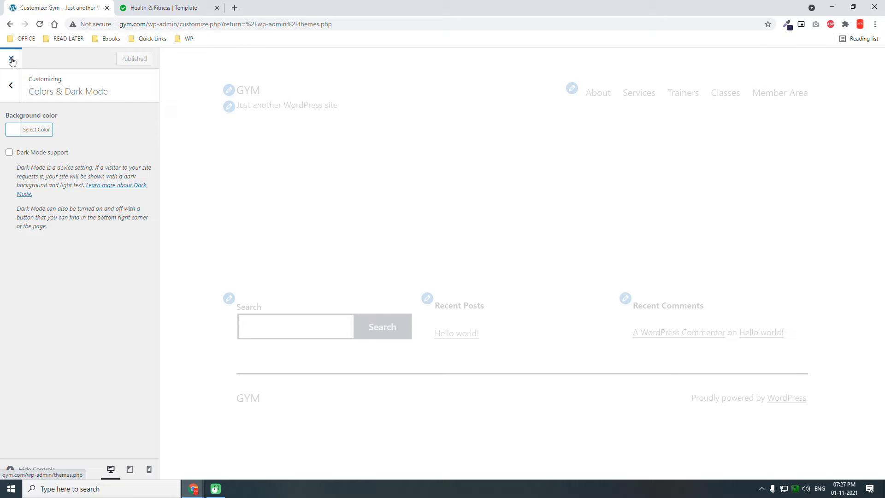
{"action": "left_click", "coordinate": [12, 59]}
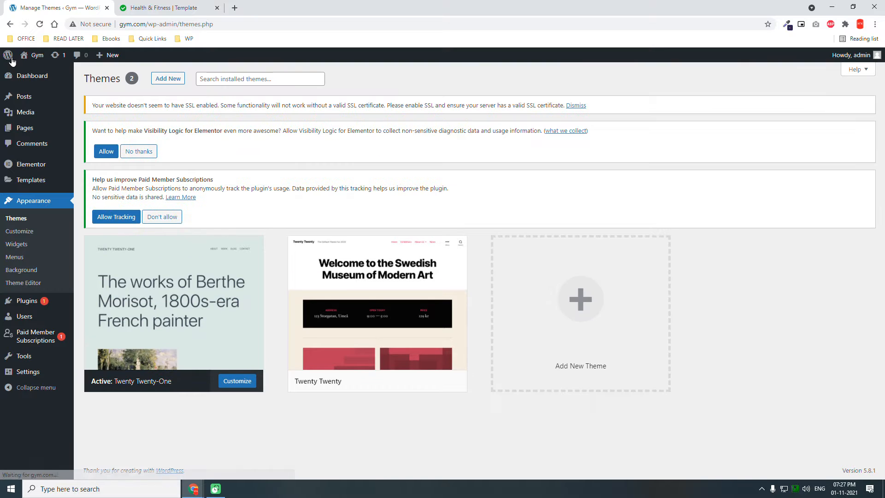
- Open the list of all site pages and check the page set as Front Page
{"action": "left_click", "coordinate": [31, 132]}
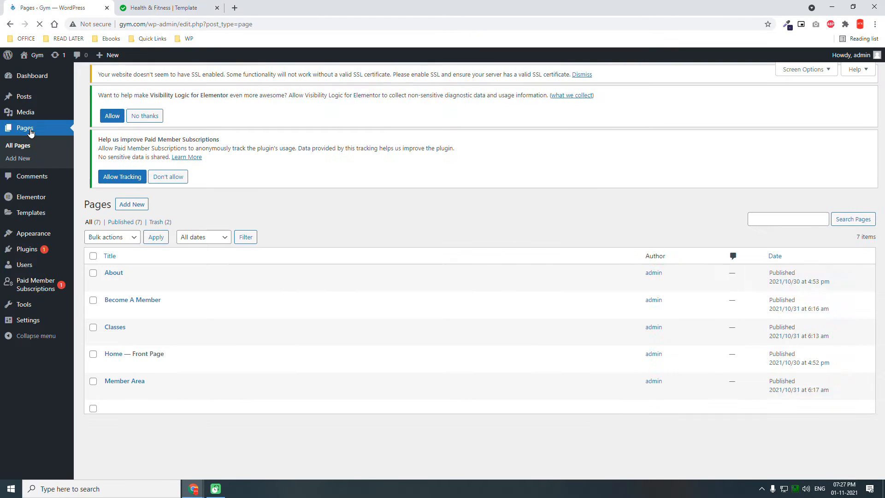
{"action": "scroll", "coordinate": [37, 139], "scroll_direction": "down", "scroll_amount": 2}
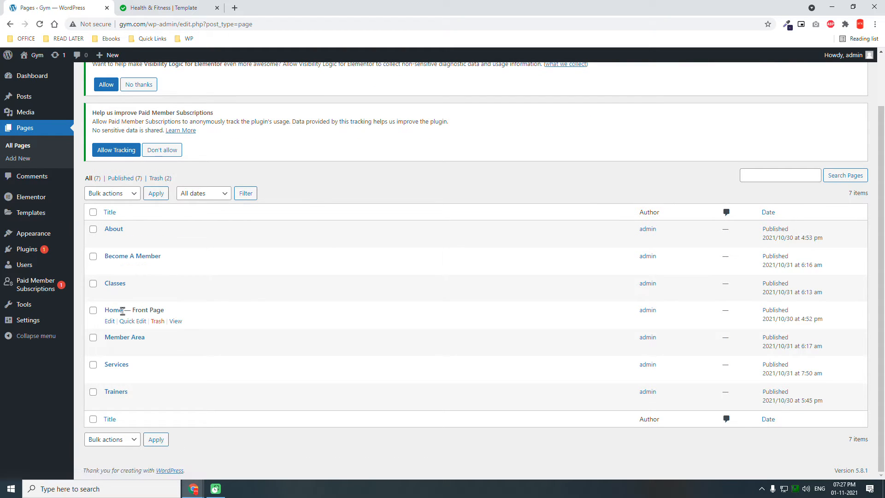
{"action": "left_click_drag", "start_coordinate": [123, 310], "coordinate": [106, 314]}
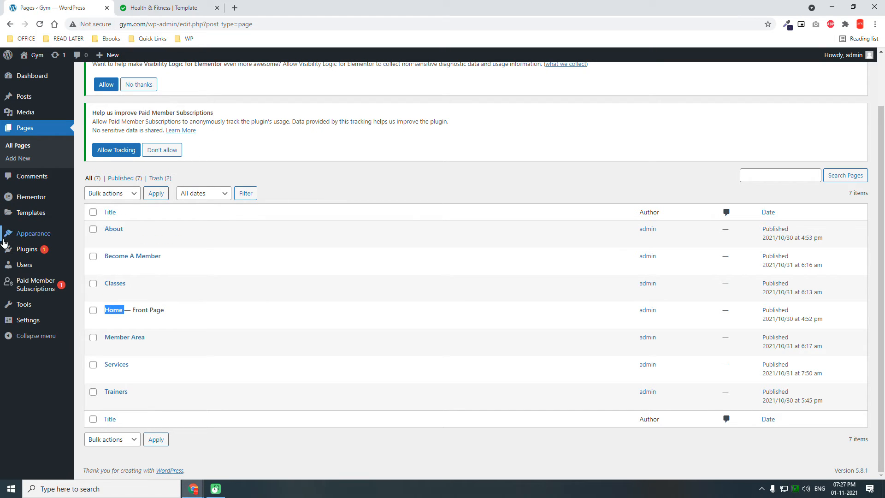
- Open the menu editor, review the Login menu's structure and select all recent pages in the list of addable pages
{"action": "mouse_move", "coordinate": [4, 242]}
{"action": "mouse_move", "coordinate": [5, 282]}
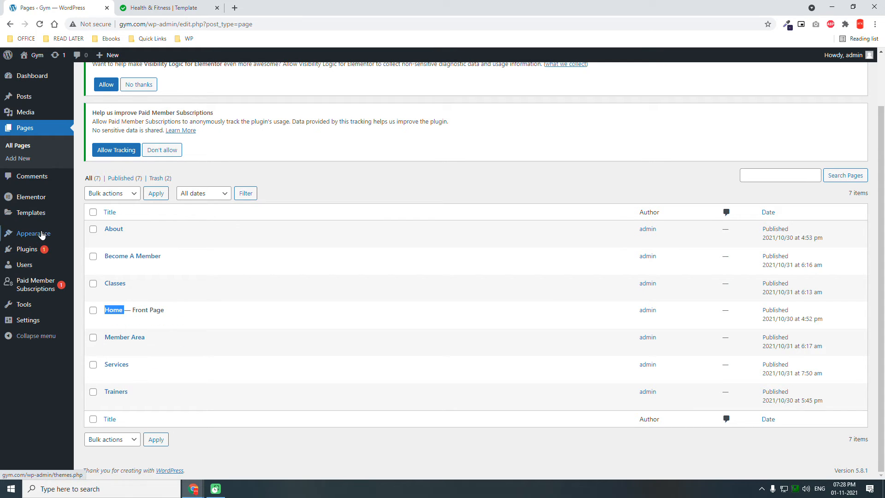
{"action": "mouse_move", "coordinate": [32, 233]}
{"action": "left_click", "coordinate": [92, 274]}
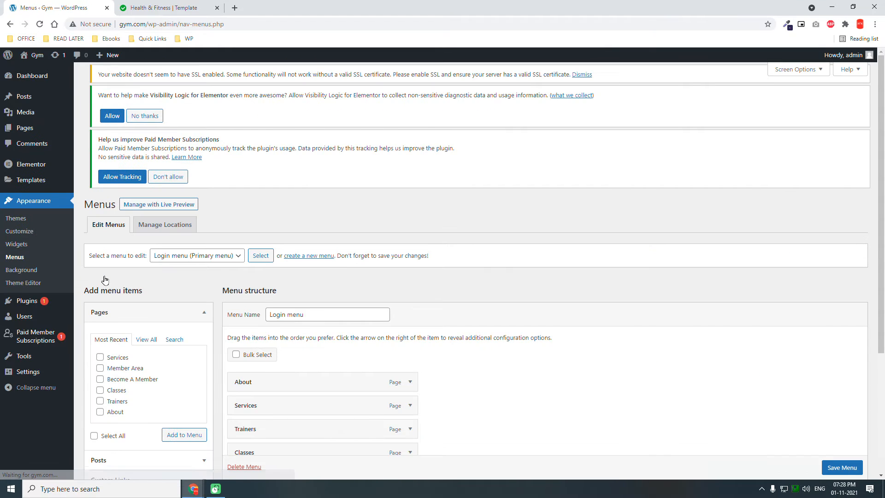
{"action": "scroll", "coordinate": [105, 279], "scroll_direction": "down", "scroll_amount": 1}
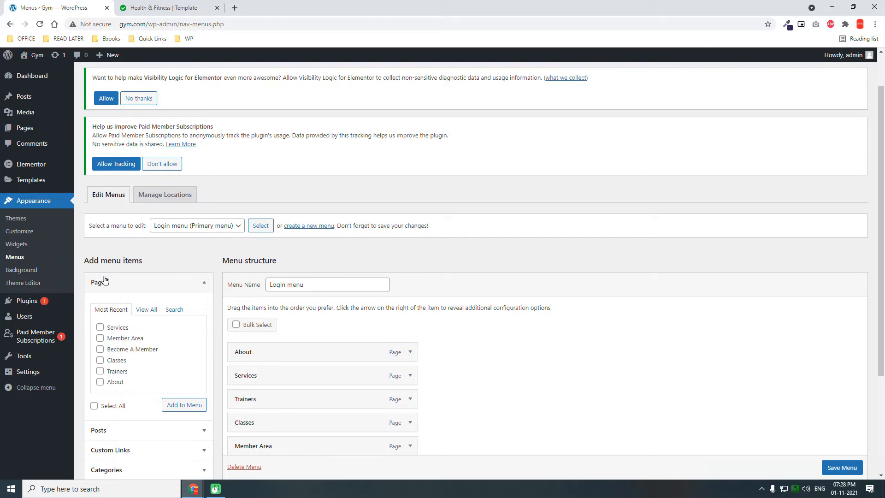
{"action": "left_click", "coordinate": [325, 287]}
{"action": "scroll", "coordinate": [324, 287], "scroll_direction": "down", "scroll_amount": 2}
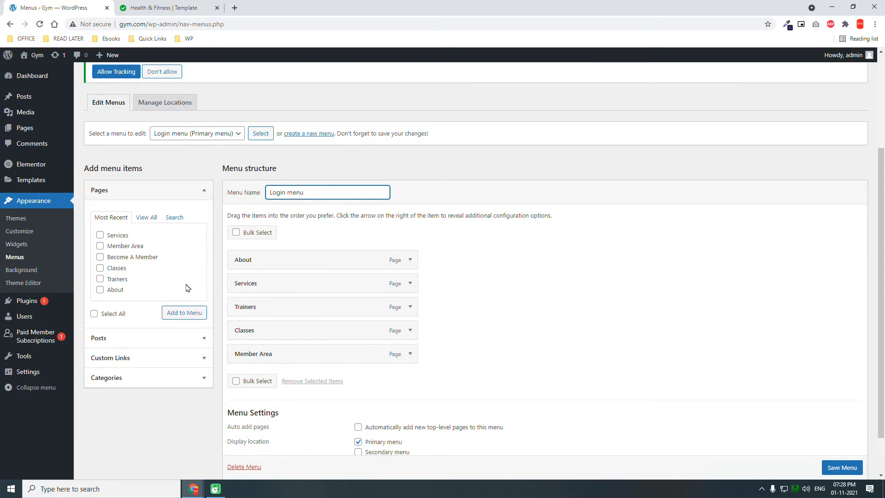
{"action": "left_click", "coordinate": [111, 314]}
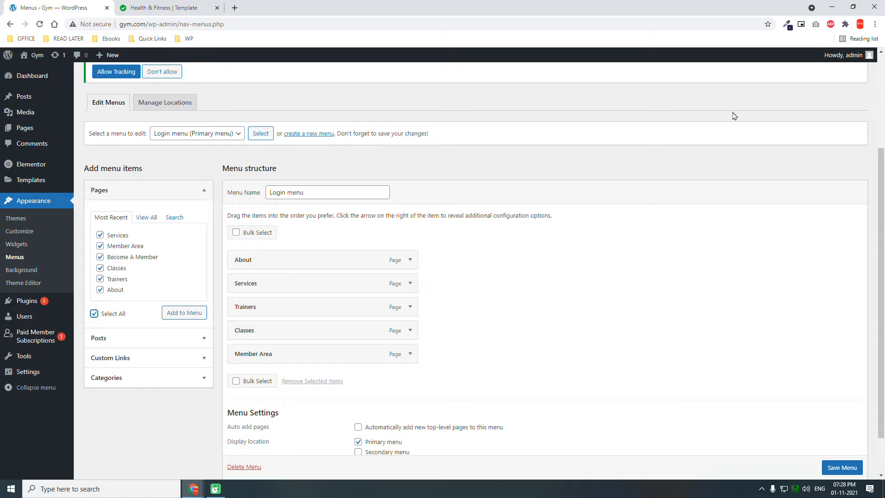
- Switch the menu editor to the Logout Menu and review its items
{"action": "left_click", "coordinate": [229, 131]}
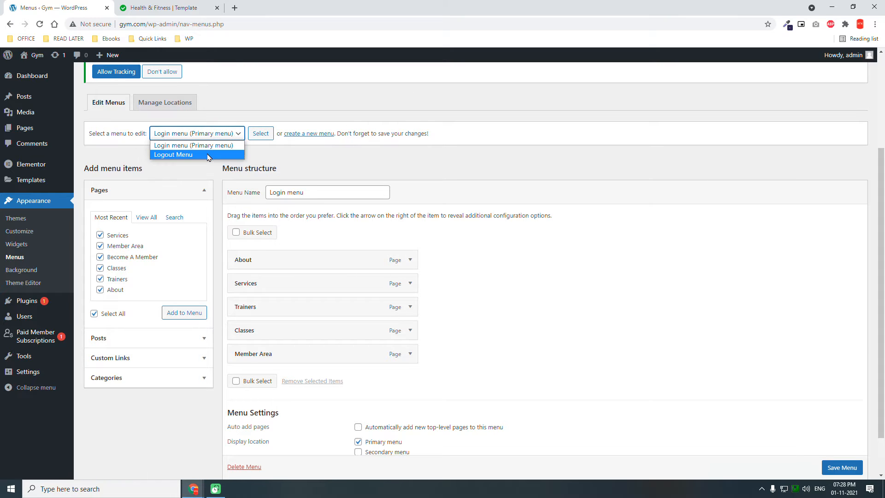
{"action": "left_click", "coordinate": [189, 154]}
{"action": "left_click", "coordinate": [262, 134]}
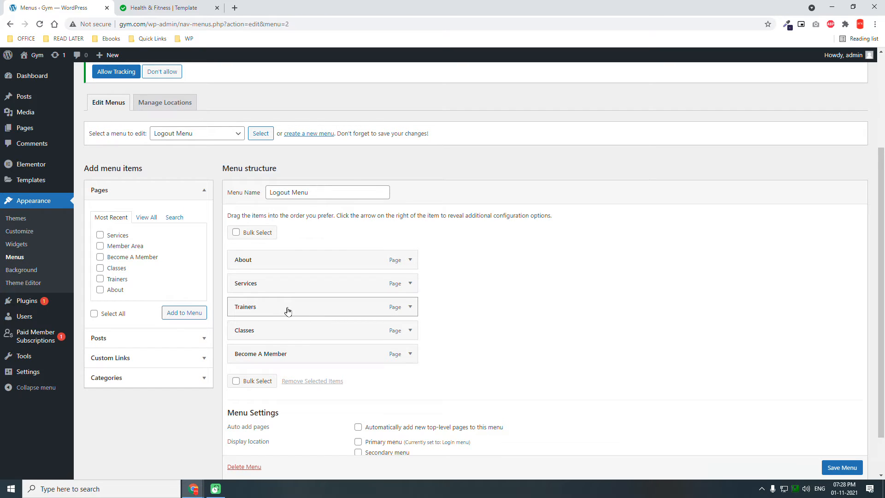
- Open the site's General settings and check the membership registration option and the new user default role
{"action": "mouse_move", "coordinate": [27, 374]}
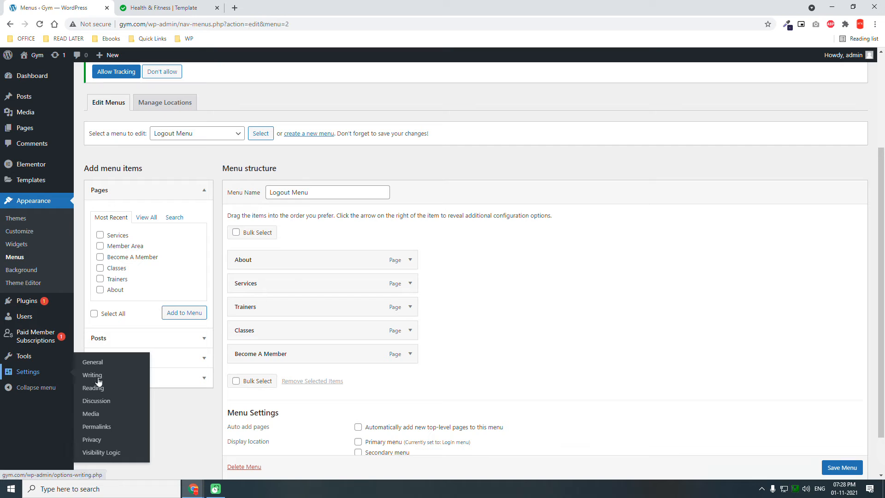
{"action": "left_click", "coordinate": [106, 365]}
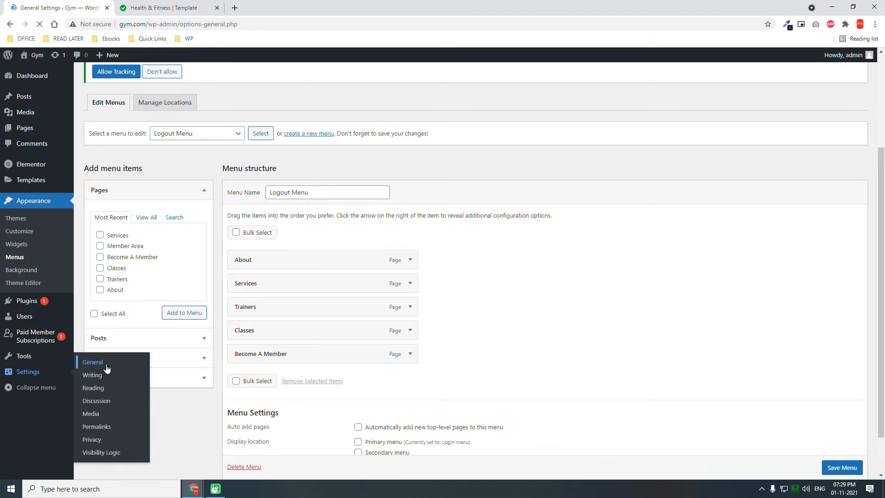
{"action": "scroll", "coordinate": [109, 366], "scroll_direction": "down", "scroll_amount": 3}
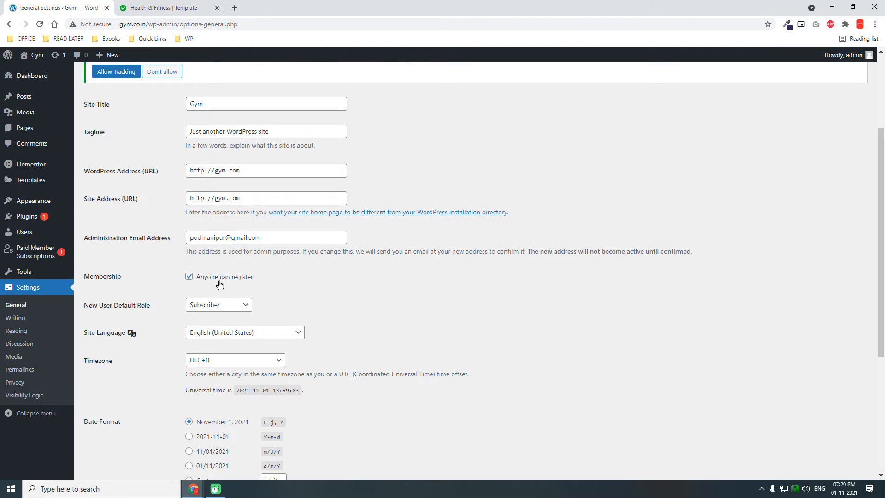
{"action": "scroll", "coordinate": [219, 284], "scroll_direction": "down", "scroll_amount": 4}
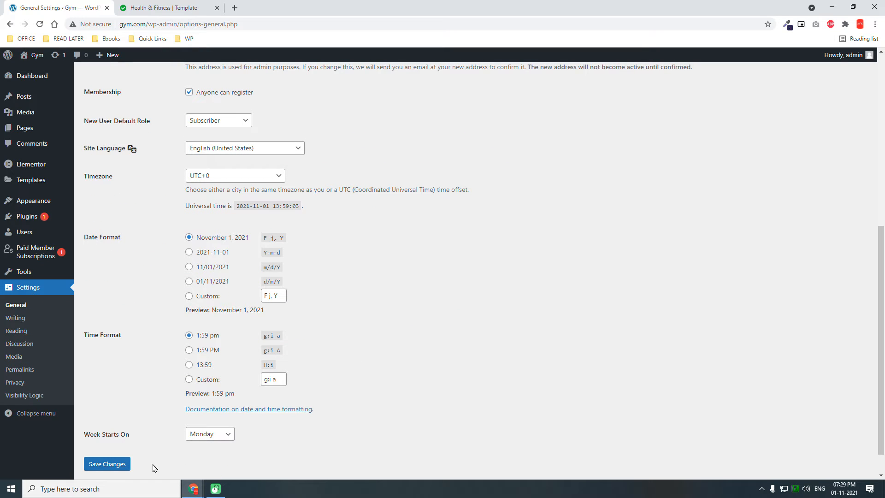
- Open the Reading settings and check which static page is chosen as the homepage
{"action": "left_click", "coordinate": [13, 333]}
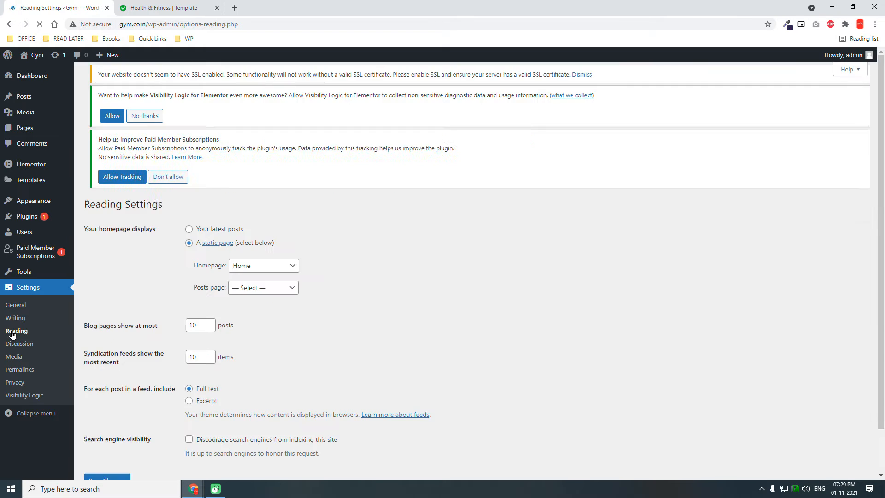
{"action": "scroll", "coordinate": [13, 335], "scroll_direction": "down", "scroll_amount": 2}
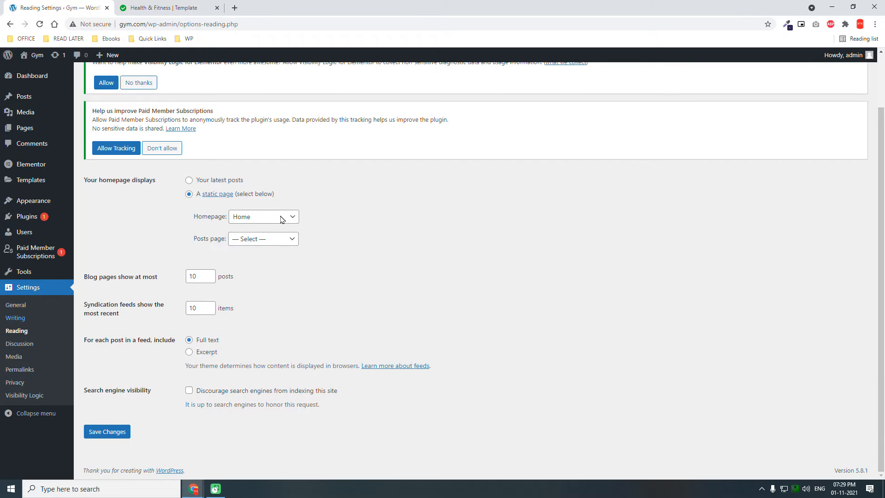
{"action": "left_click", "coordinate": [273, 217]}
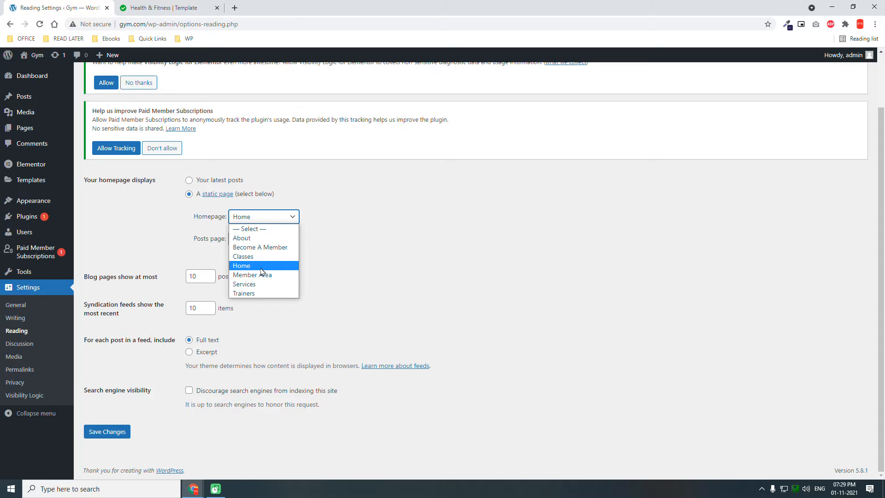
{"action": "left_click", "coordinate": [408, 217]}
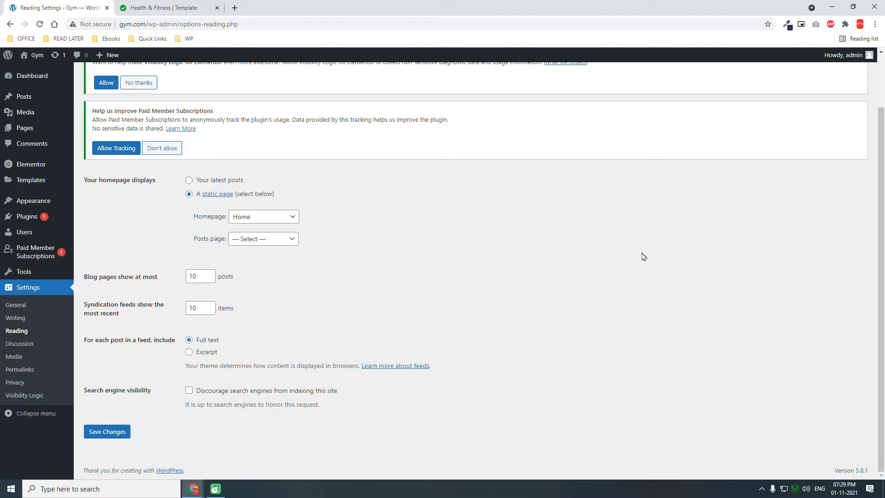
- Open the Paid Member Subscriptions settings and review the payment options, including currency, active gateways, renewal type and the PayPal e-mail address
{"action": "mouse_move", "coordinate": [37, 252]}
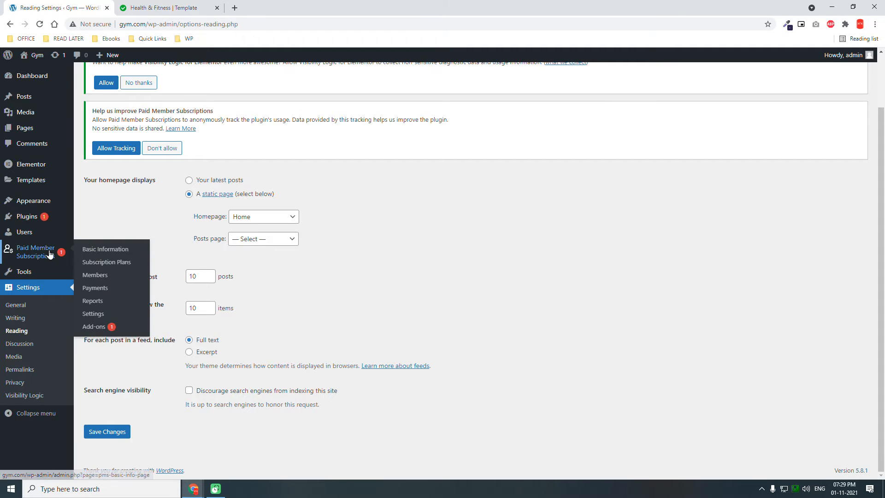
{"action": "left_click", "coordinate": [98, 316]}
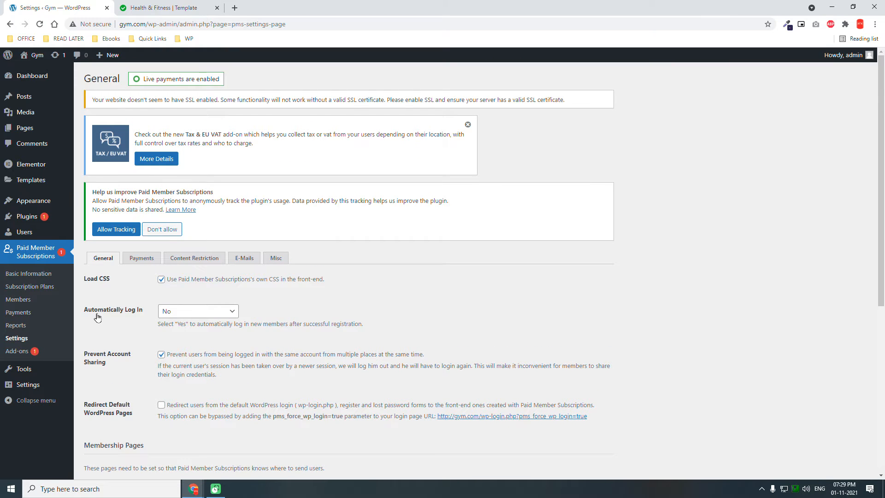
{"action": "left_click", "coordinate": [144, 261]}
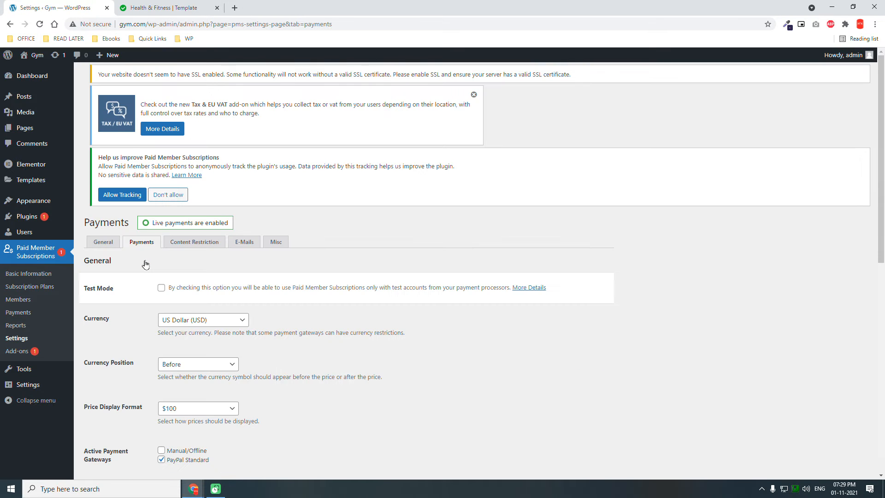
{"action": "scroll", "coordinate": [145, 264], "scroll_direction": "down", "scroll_amount": 6}
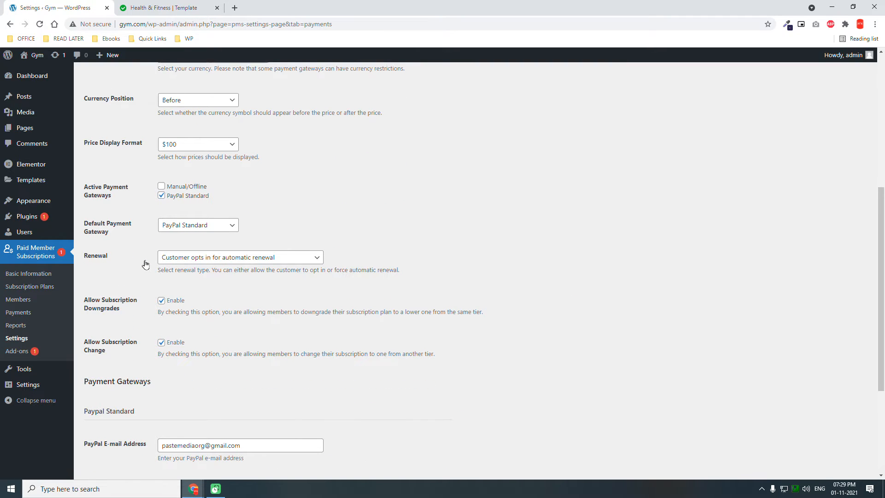
{"action": "scroll", "coordinate": [145, 263], "scroll_direction": "down", "scroll_amount": 1}
{"action": "left_click", "coordinate": [269, 403]}
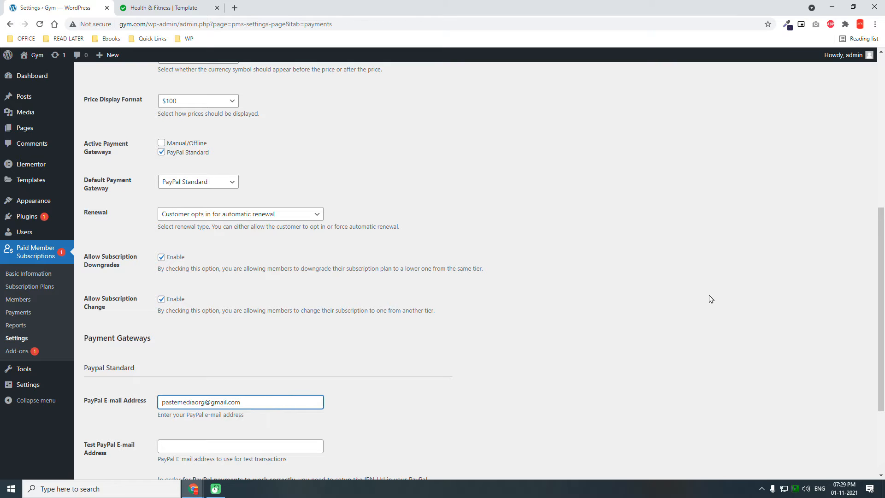
{"action": "scroll", "coordinate": [711, 299], "scroll_direction": "down", "scroll_amount": 3}
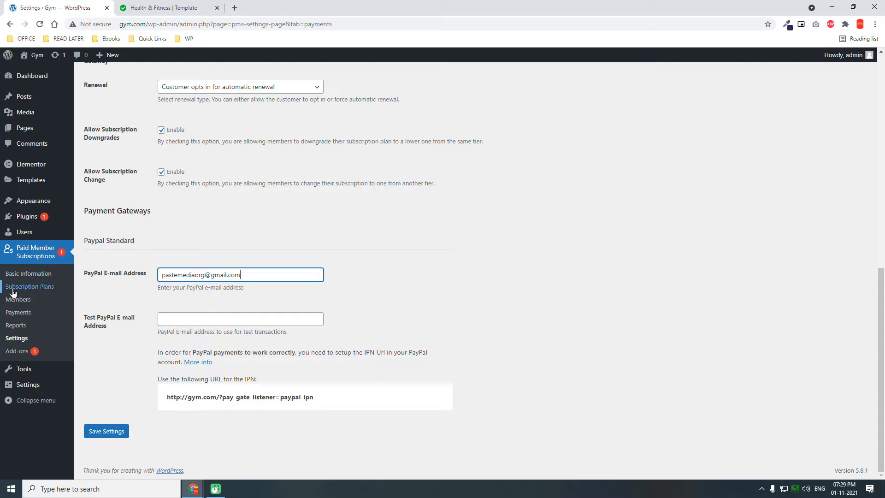
- Start a new subscription plan in Paid Member Subscriptions and name it "Sunday Fitness Program"
{"action": "left_click", "coordinate": [48, 288]}
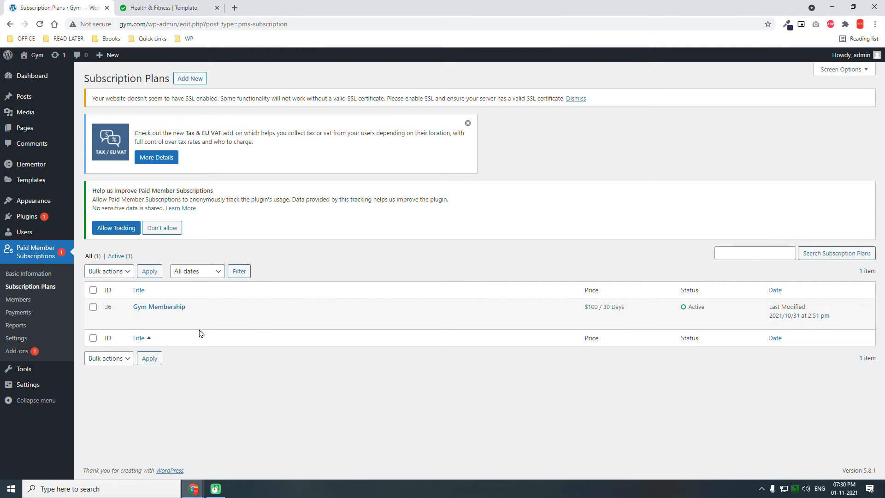
{"action": "left_click", "coordinate": [191, 83]}
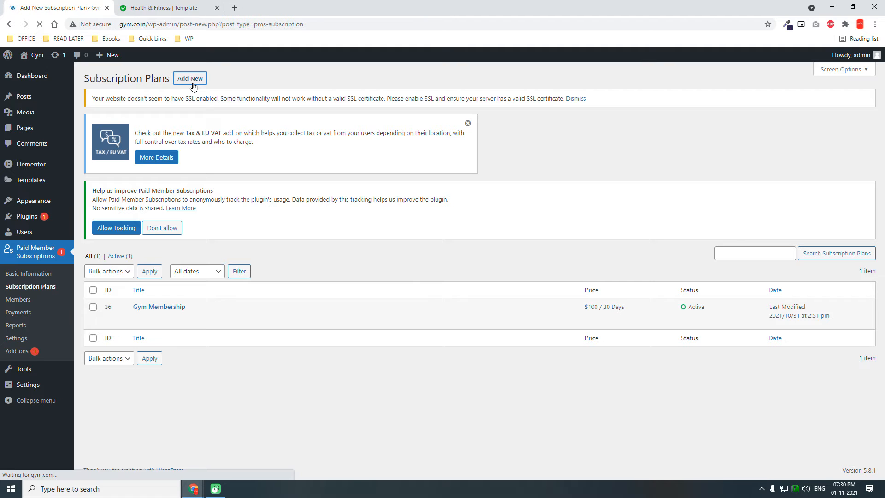
{"action": "scroll", "coordinate": [307, 256], "scroll_direction": "down", "scroll_amount": 3}
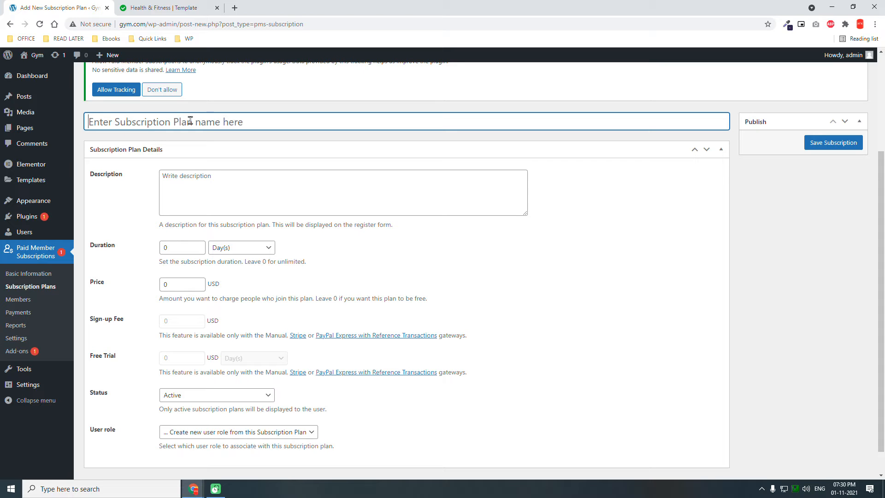
{"action": "type", "text": "Sunday F"}
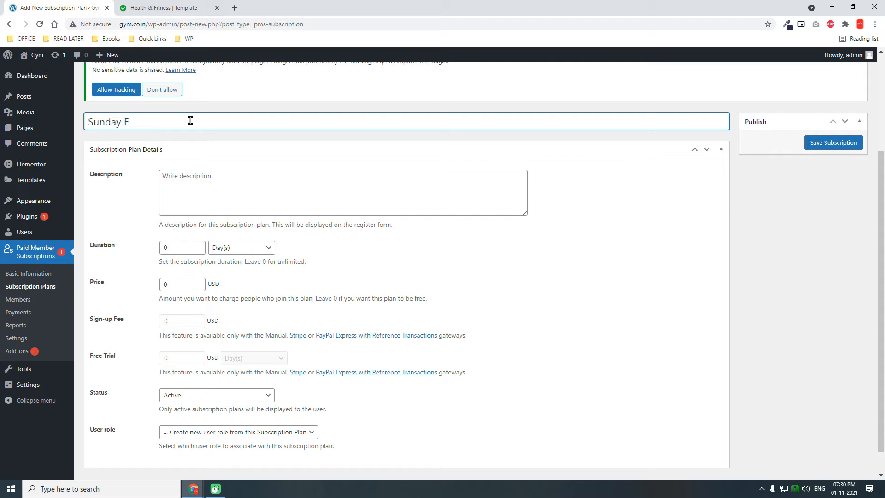
{"action": "type", "text": "itness Program"}
- Enter "Hobby type fitness program for office workers." as the subscription plan's description
{"action": "left_click", "coordinate": [199, 178]}
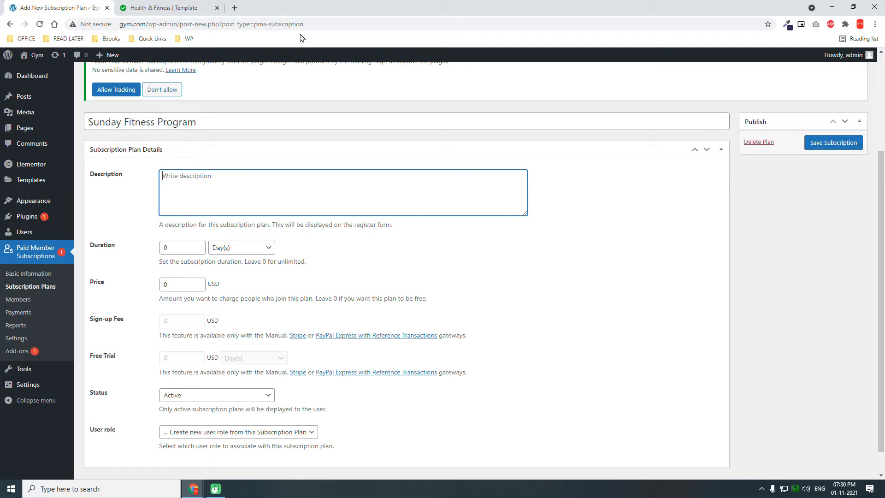
{"action": "type", "text": "Hobby type fitness"}
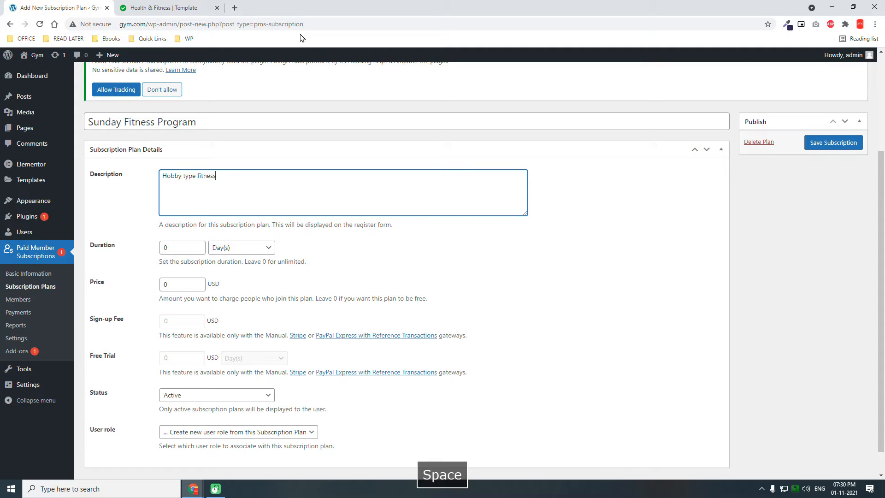
{"action": "type", "text": " program for offic"}
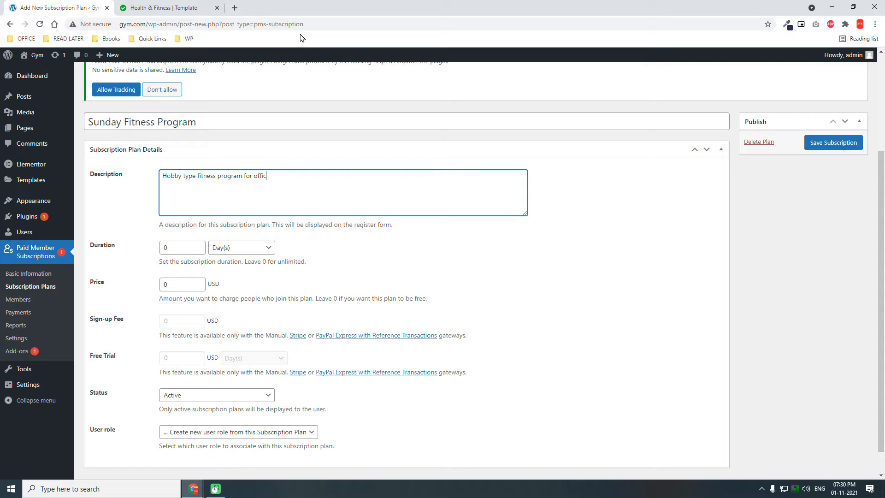
{"action": "type", "text": "e workers."}
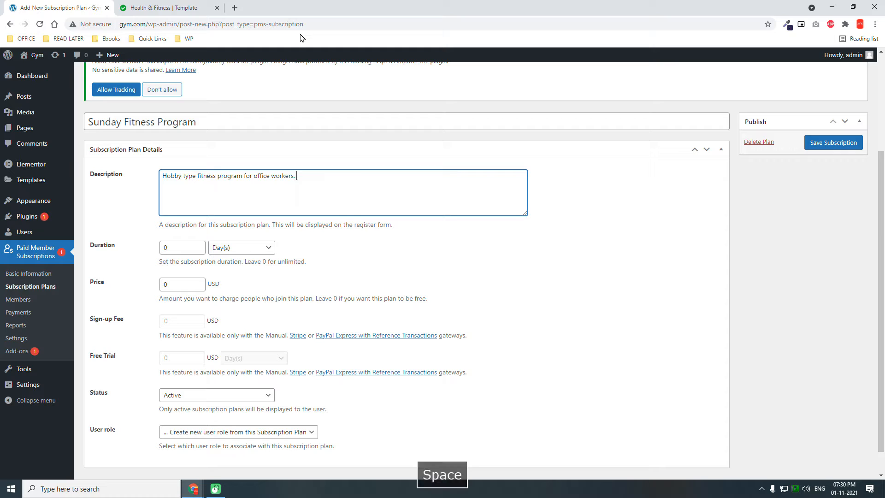
- Set the subscription plan's duration to 3 months
{"action": "left_click", "coordinate": [233, 245]}
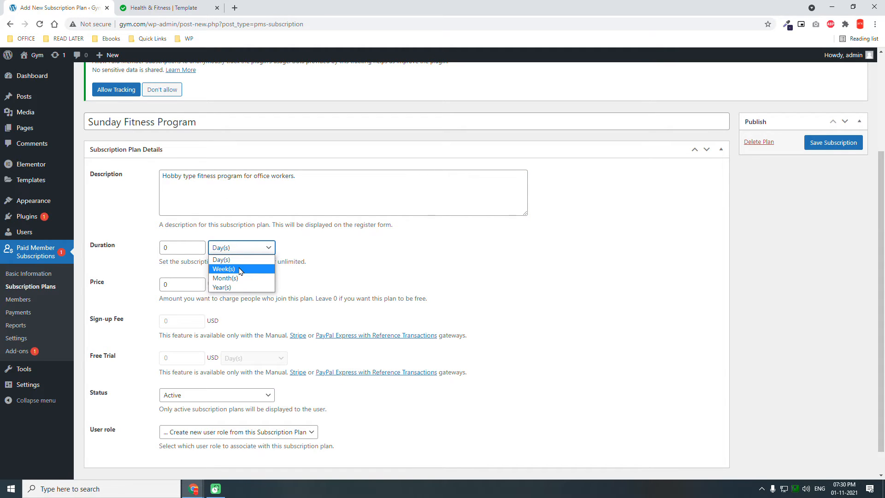
{"action": "left_click", "coordinate": [226, 278]}
{"action": "left_click_drag", "start_coordinate": [171, 246], "coordinate": [109, 246]}
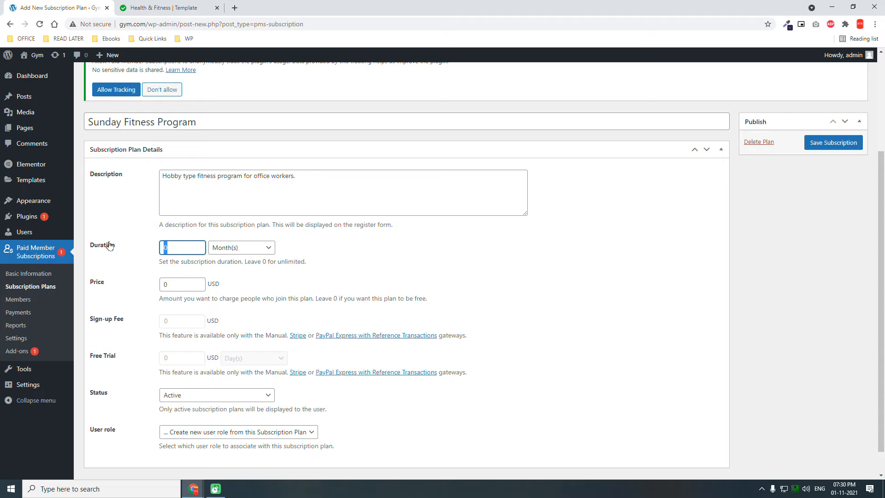
{"action": "type", "text": "3"}
{"action": "left_click", "coordinate": [450, 258]}
- Set the subscription plan's price to 99 USD and save the subscription
{"action": "scroll", "coordinate": [447, 260], "scroll_direction": "down", "scroll_amount": 1}
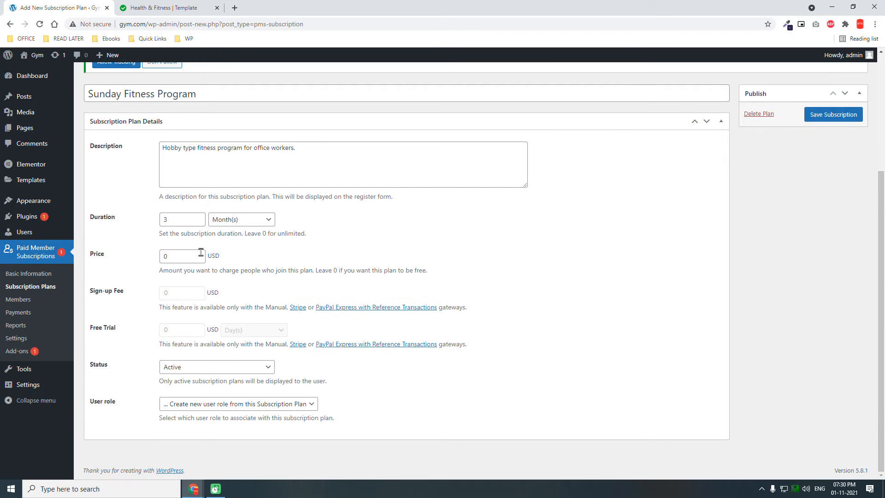
{"action": "left_click_drag", "start_coordinate": [181, 256], "coordinate": [51, 247]}
{"action": "type", "text": "99"}
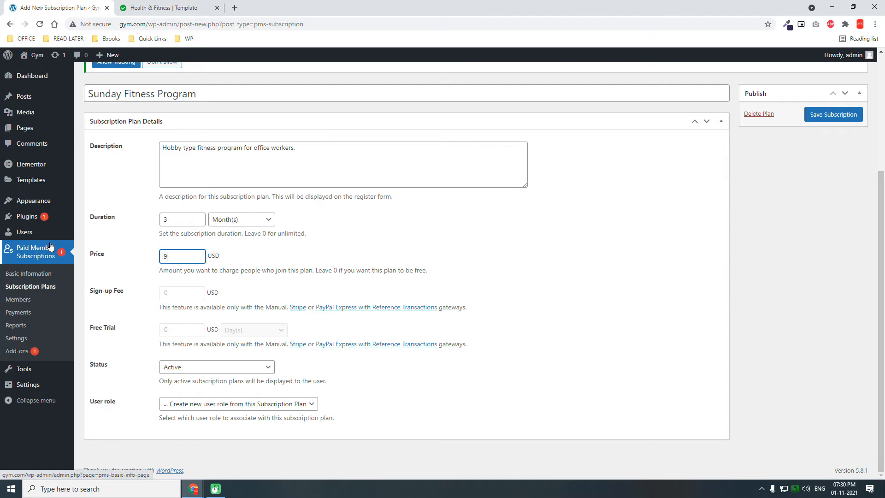
{"action": "left_click", "coordinate": [461, 265]}
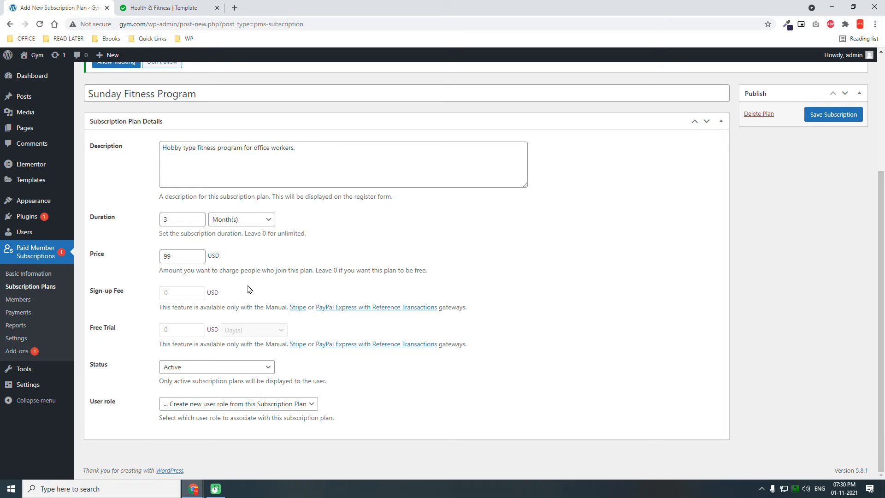
{"action": "scroll", "coordinate": [477, 341], "scroll_direction": "up", "scroll_amount": 4}
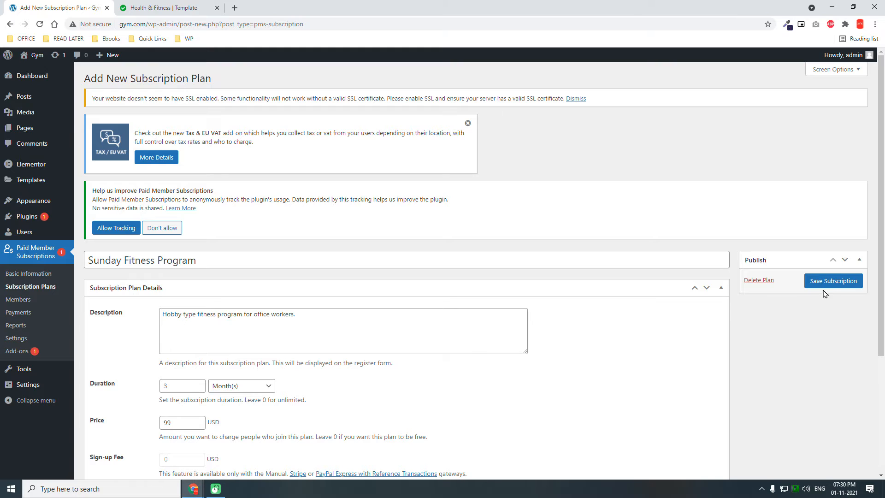
{"action": "left_click", "coordinate": [832, 282]}
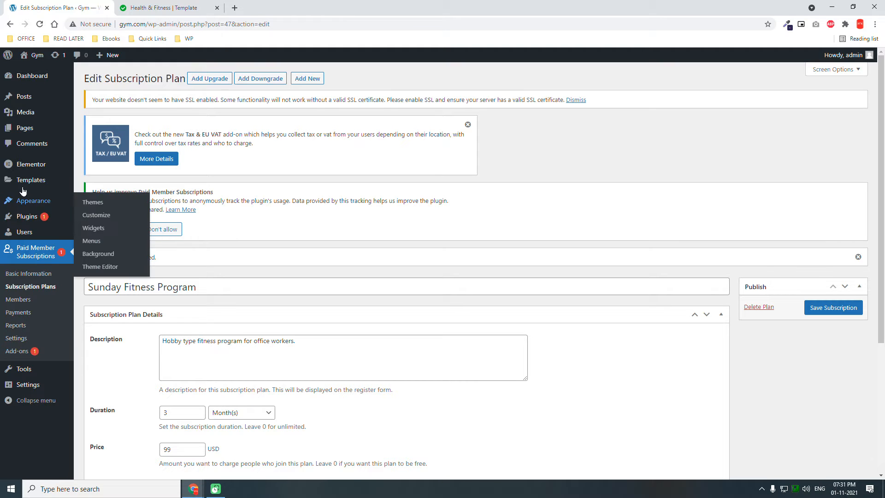
- Create a Theme Builder template of type Header named "Header" and dismiss the template library in the editor
{"action": "mouse_move", "coordinate": [29, 184]}
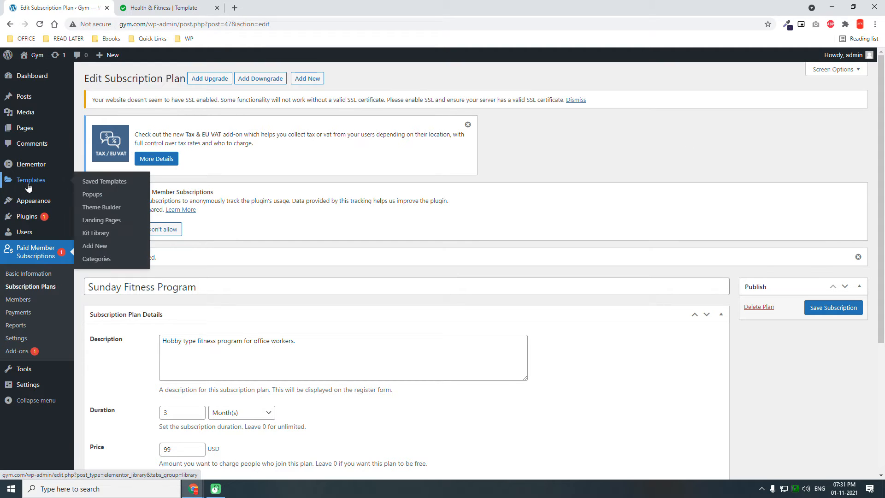
{"action": "left_click", "coordinate": [94, 208]}
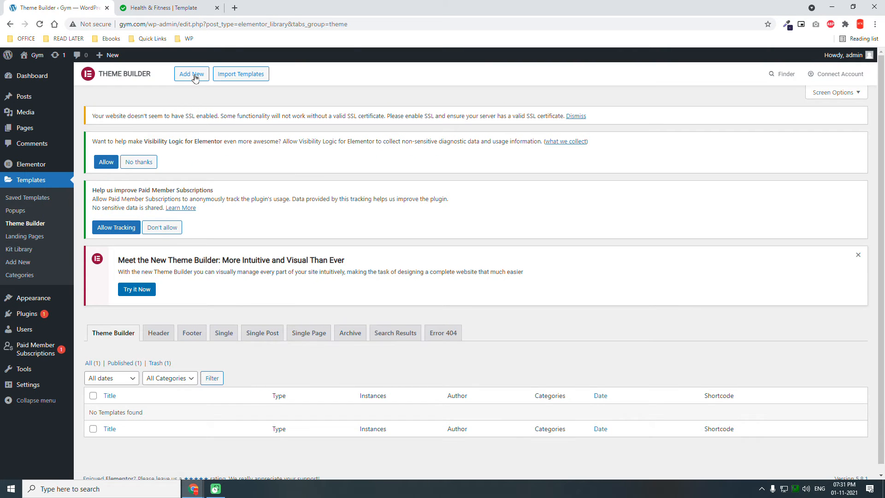
{"action": "left_click", "coordinate": [194, 76]}
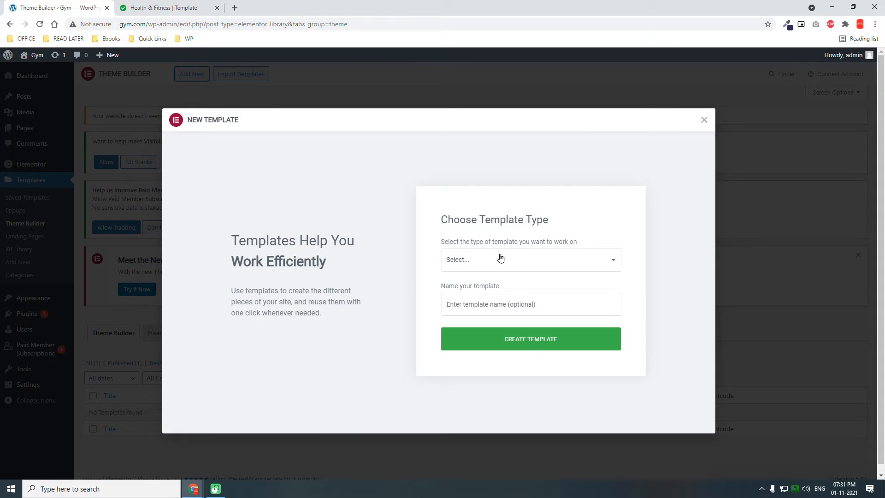
{"action": "left_click", "coordinate": [497, 261]}
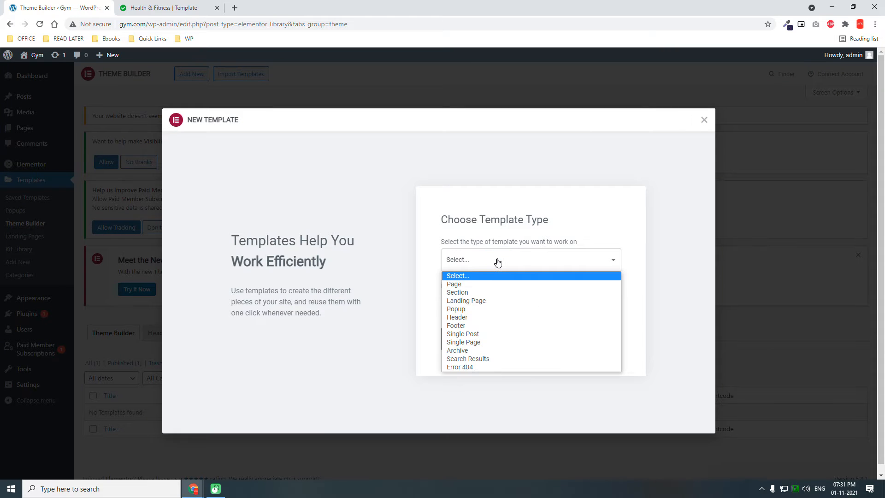
{"action": "left_click", "coordinate": [480, 317]}
{"action": "left_click", "coordinate": [485, 304]}
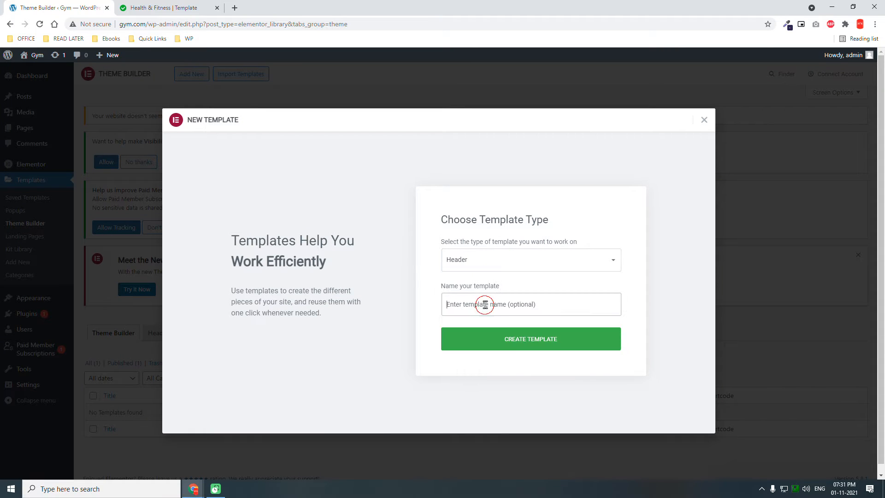
{"action": "type", "text": "Header"}
{"action": "left_click", "coordinate": [523, 349]}
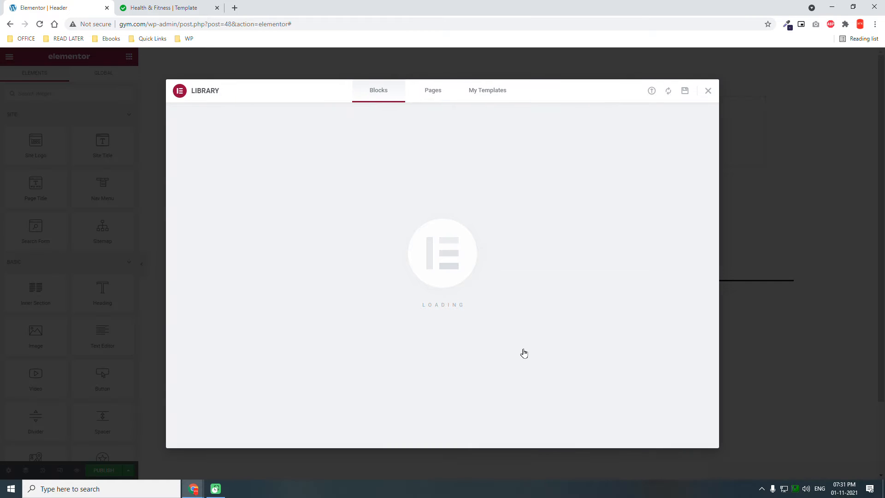
{"action": "left_click", "coordinate": [708, 93]}
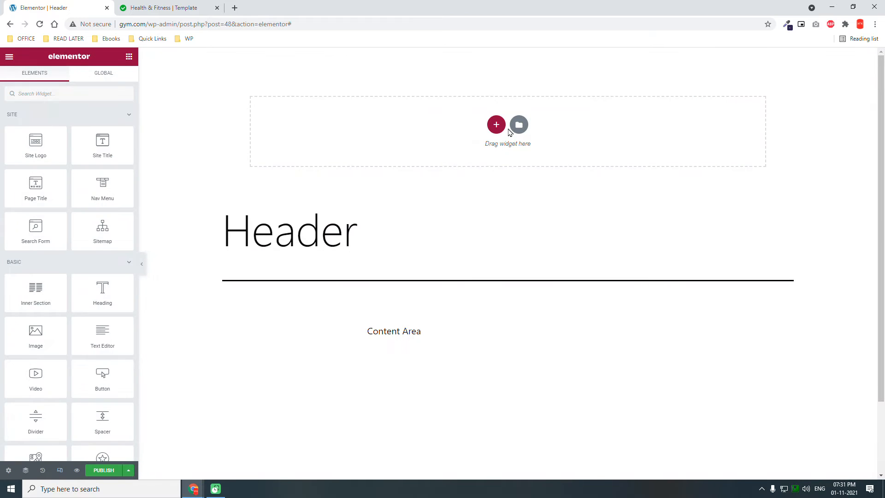
- Add a two-column section with a narrow first column and wide second column, and set its vertical alignment to Middle
{"action": "left_click", "coordinate": [501, 127]}
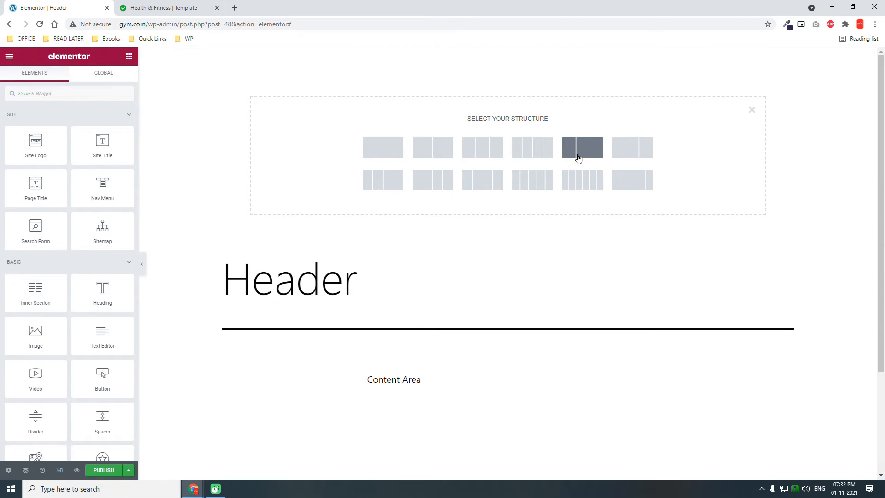
{"action": "left_click", "coordinate": [578, 158]}
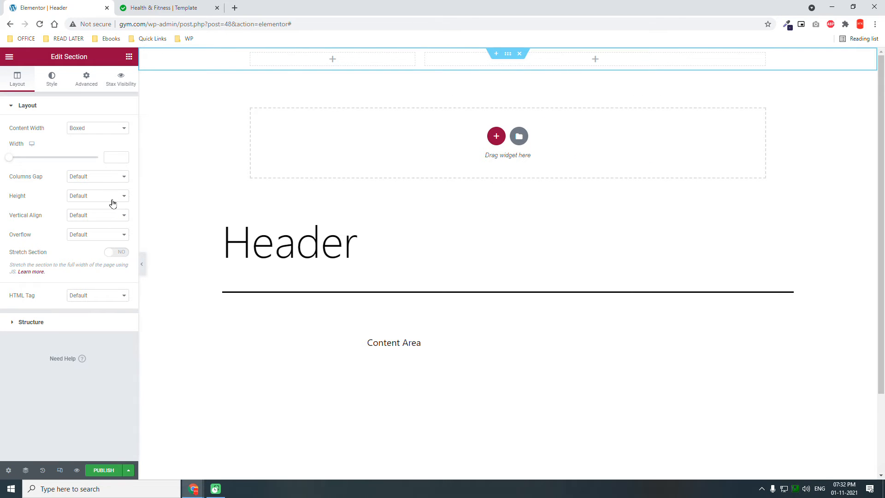
{"action": "left_click", "coordinate": [88, 218]}
{"action": "left_click", "coordinate": [85, 237]}
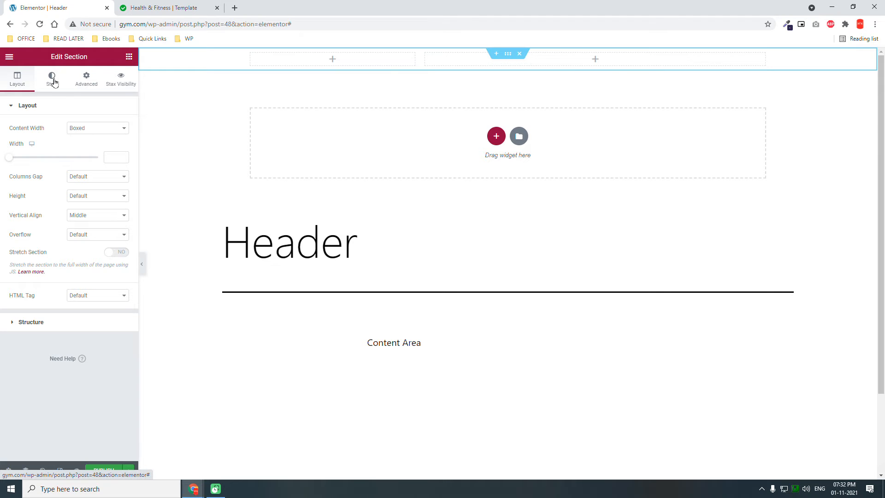
- Give the header section a classic background in the dark purple global color
{"action": "left_click", "coordinate": [52, 80]}
{"action": "left_click", "coordinate": [86, 147]}
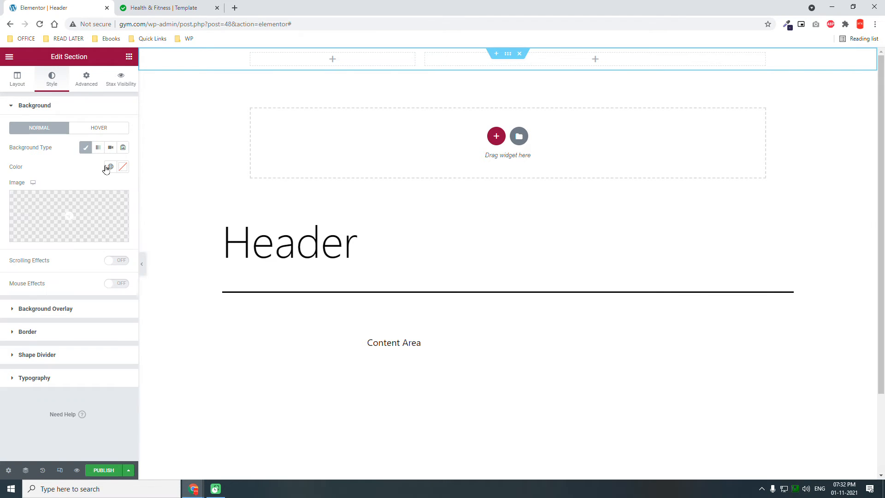
{"action": "left_click", "coordinate": [107, 168]}
{"action": "left_click", "coordinate": [73, 212]}
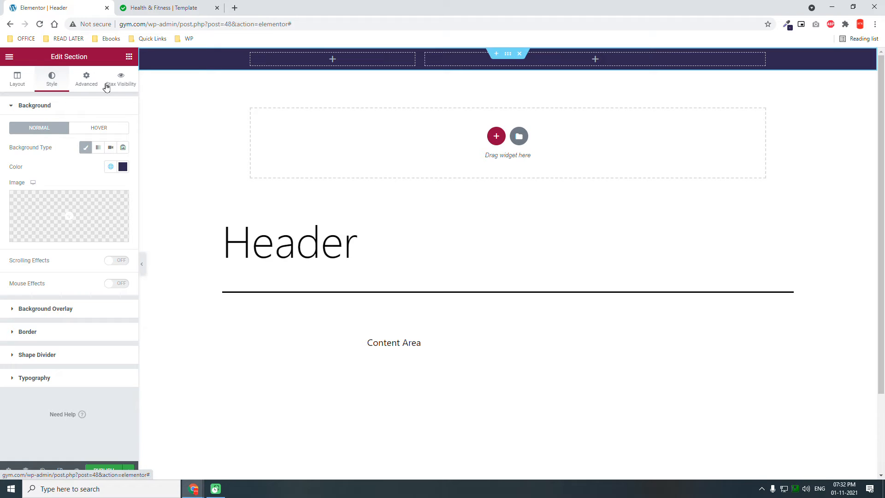
- Return to the widget list and place a Site Title widget in the header section's narrow first column
{"action": "left_click", "coordinate": [9, 57]}
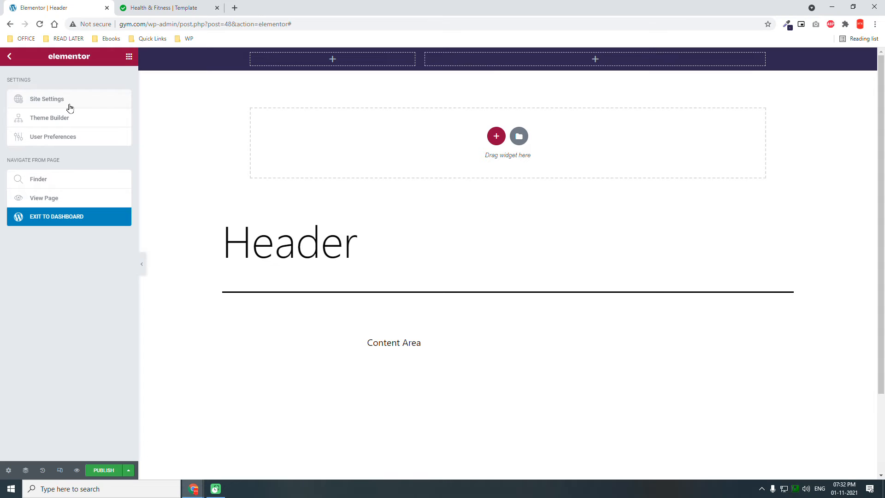
{"action": "left_click", "coordinate": [129, 56]}
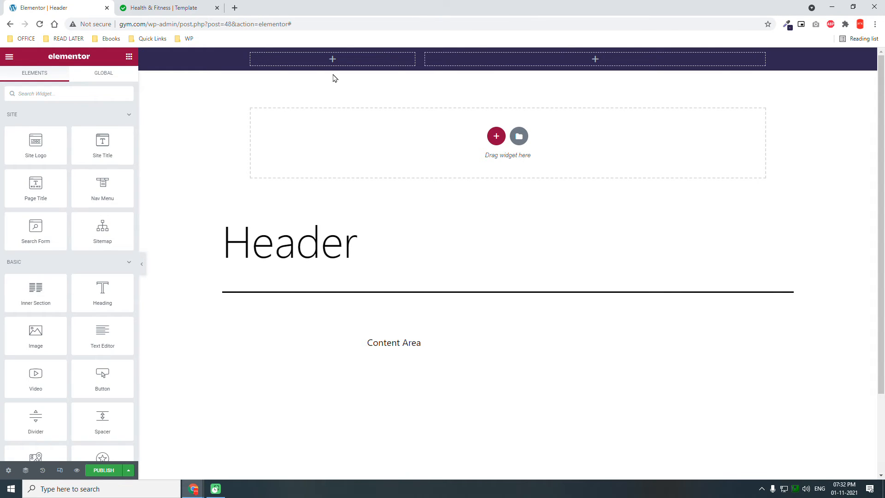
{"action": "left_click_drag", "start_coordinate": [103, 142], "coordinate": [379, 61]}
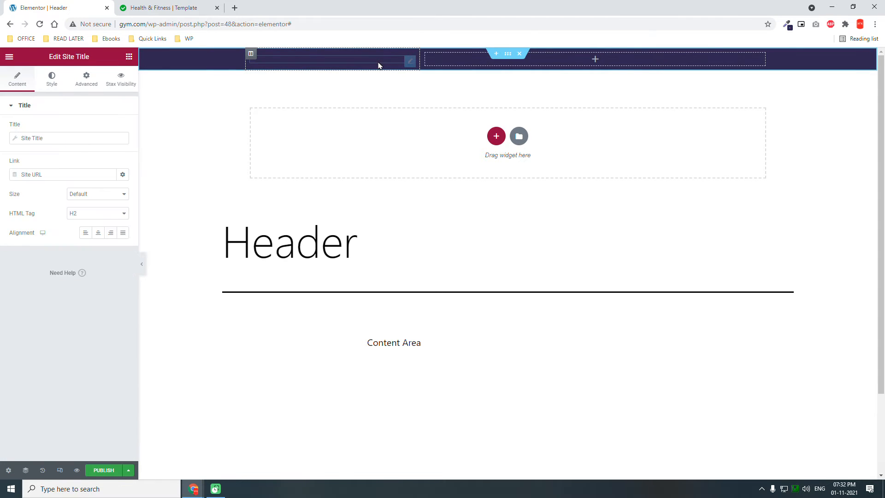
- Left-align the Site Title widget and set its text color to white
{"action": "left_click", "coordinate": [86, 232]}
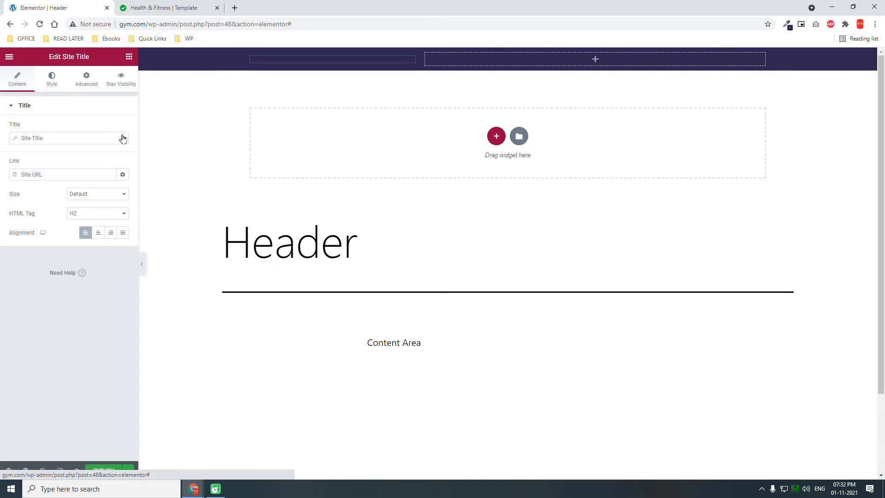
{"action": "left_click", "coordinate": [52, 79]}
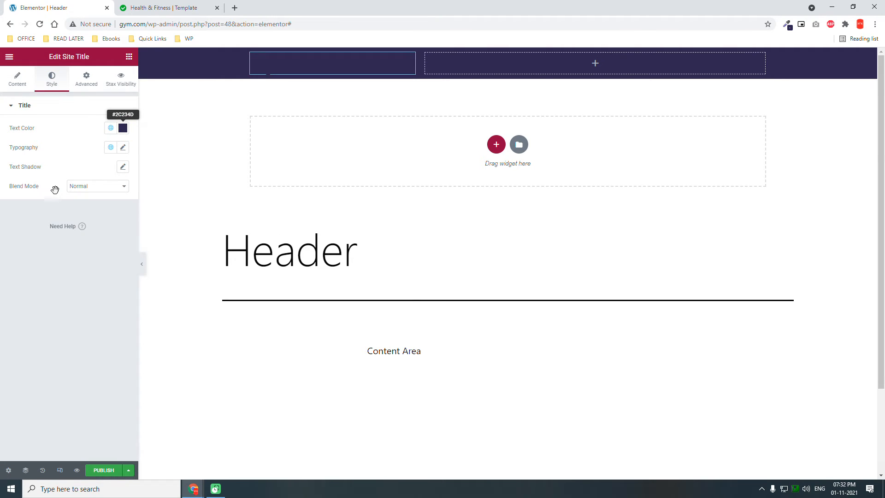
{"action": "left_click_drag", "start_coordinate": [55, 198], "coordinate": [5, 87]}
{"action": "left_click", "coordinate": [33, 316]}
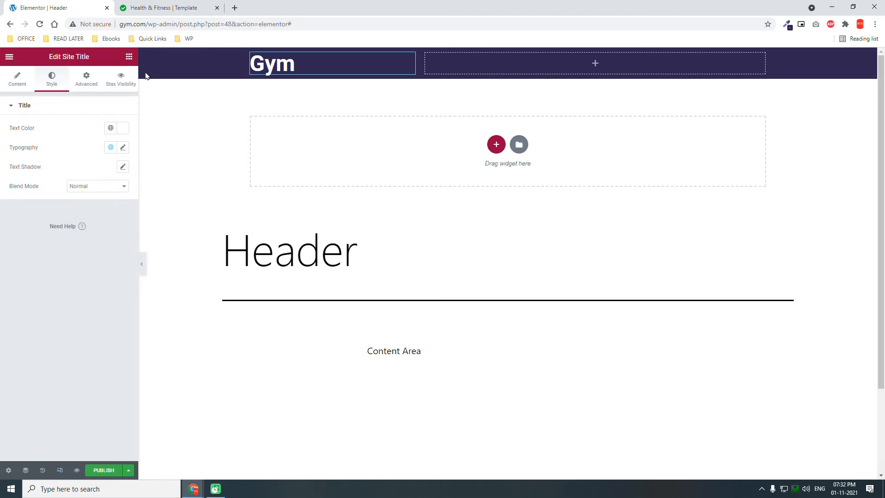
- Add a Nav Menu widget to the header's wide second column, aligning both the menu and its mobile toggle button to the right
{"action": "left_click", "coordinate": [129, 57]}
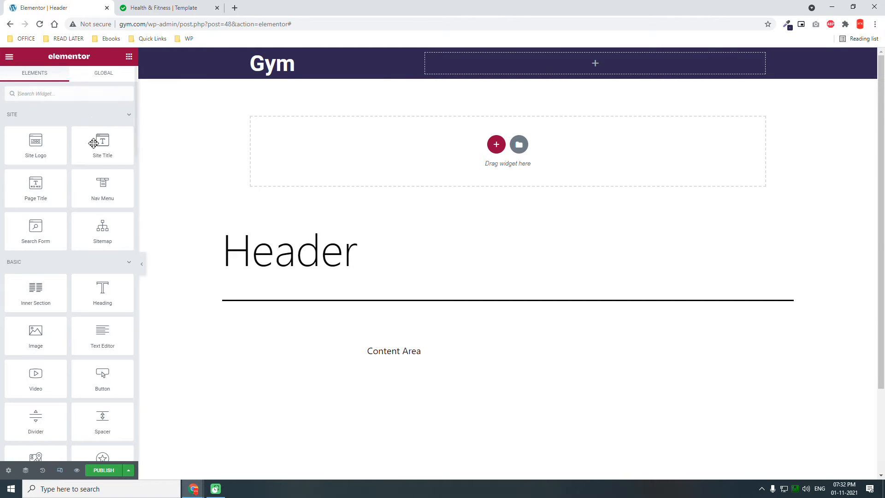
{"action": "left_click_drag", "start_coordinate": [106, 188], "coordinate": [609, 68]}
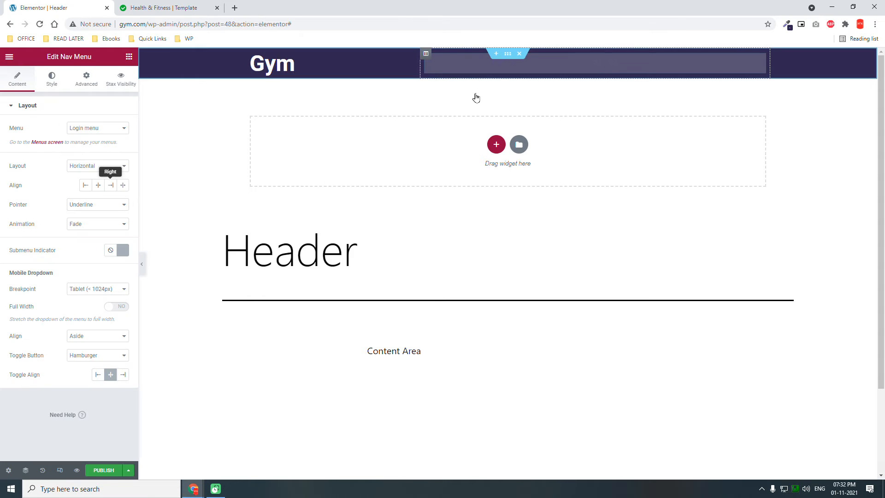
{"action": "left_click", "coordinate": [112, 186]}
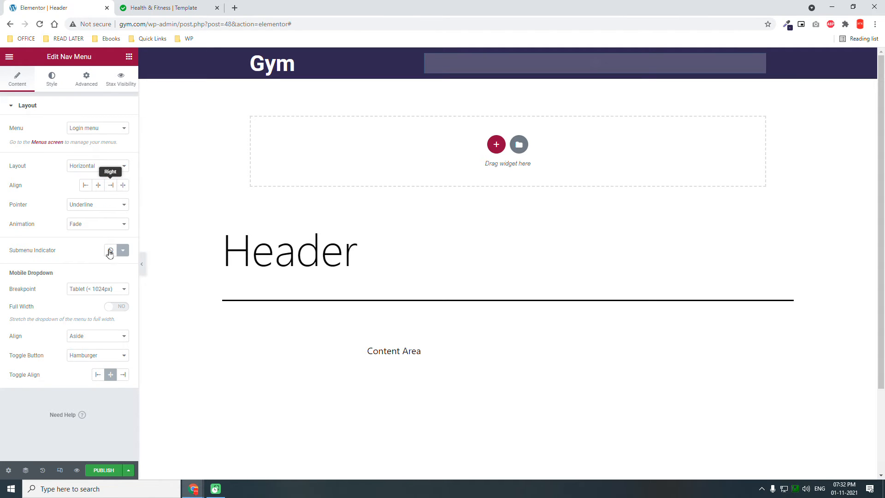
{"action": "left_click", "coordinate": [123, 375]}
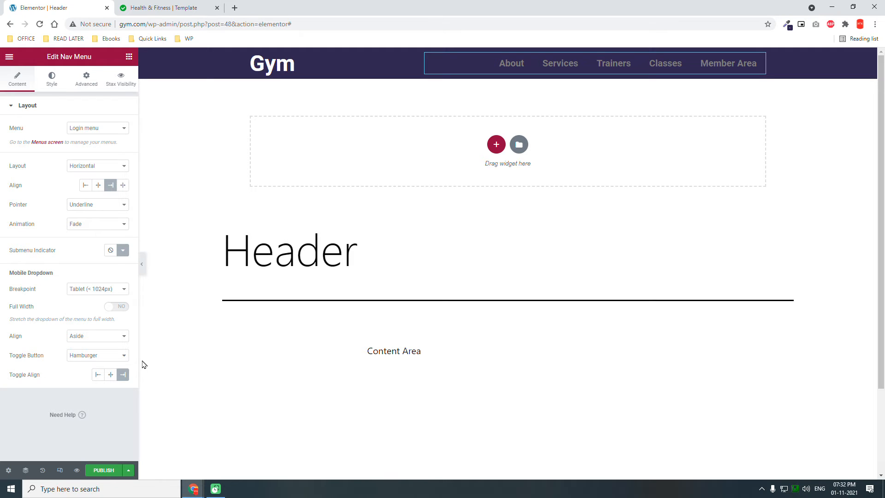
- Set the Nav Menu's mobile dropdown breakpoint to Mobile (< 767px) and its pointer to None
{"action": "left_click", "coordinate": [89, 289]}
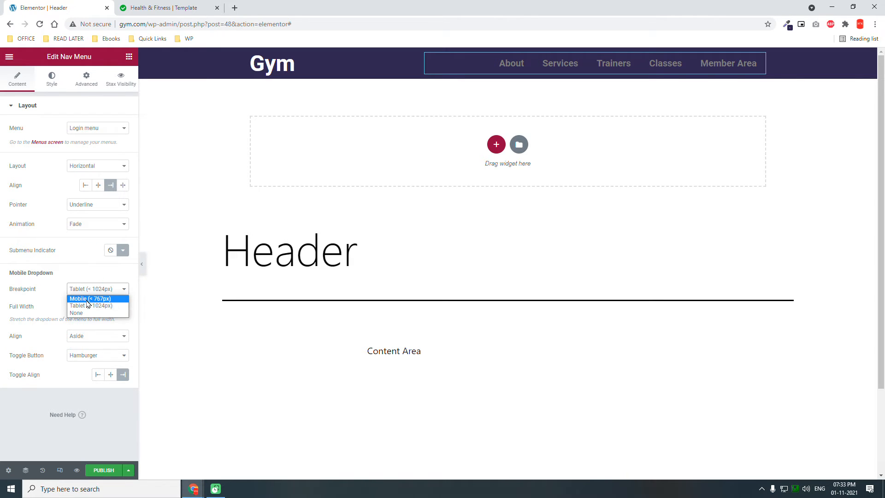
{"action": "left_click", "coordinate": [88, 299]}
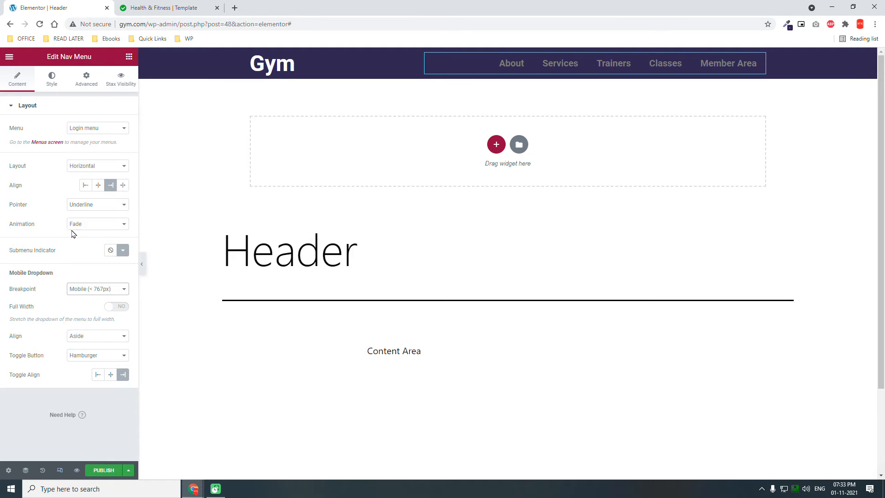
{"action": "left_click", "coordinate": [92, 205]}
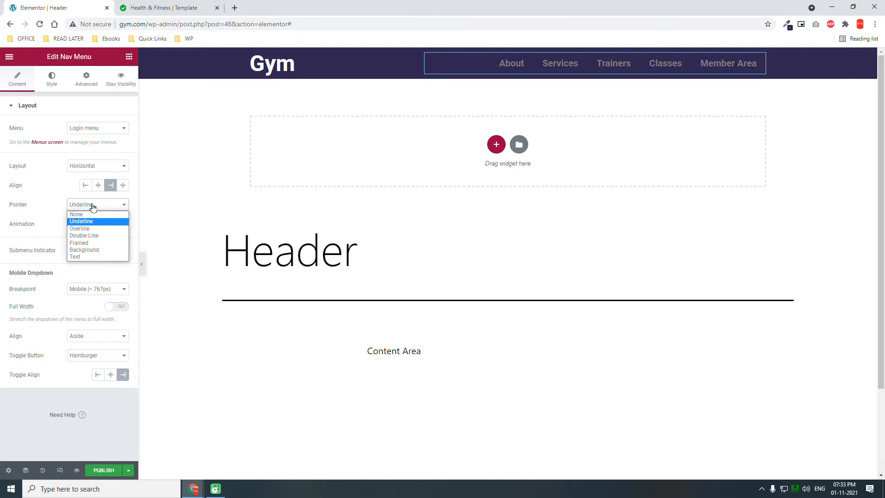
{"action": "left_click", "coordinate": [90, 214]}
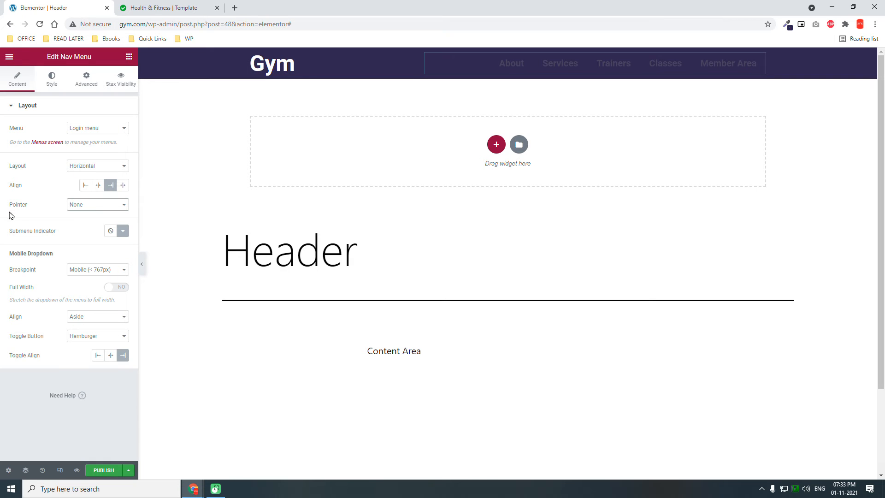
- Set the main menu's typography size to 16 px
{"action": "left_click", "coordinate": [53, 78]}
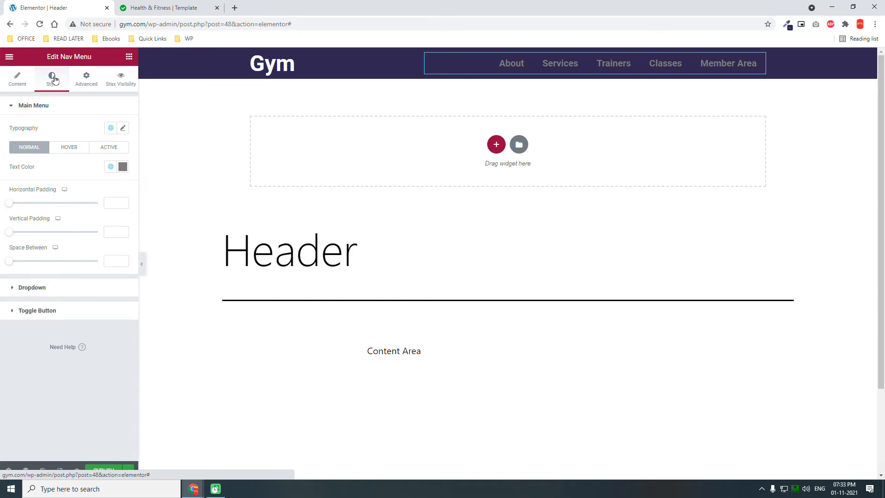
{"action": "left_click", "coordinate": [124, 128]}
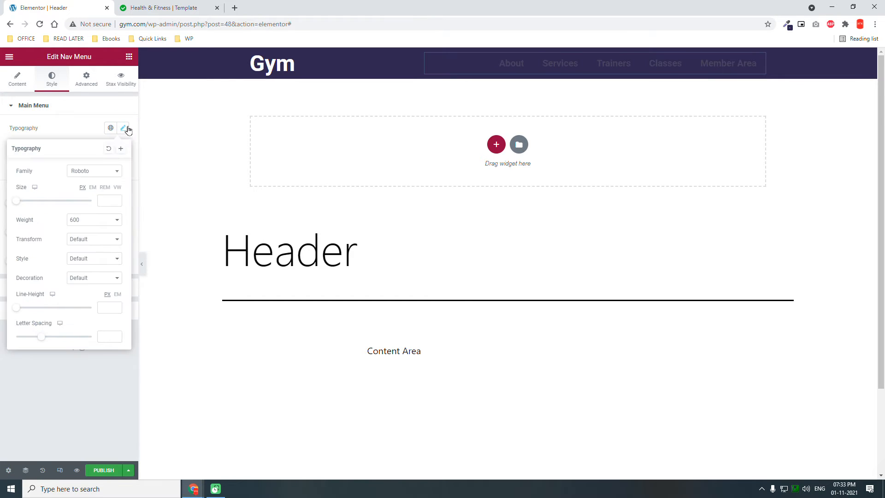
{"action": "left_click", "coordinate": [103, 201]}
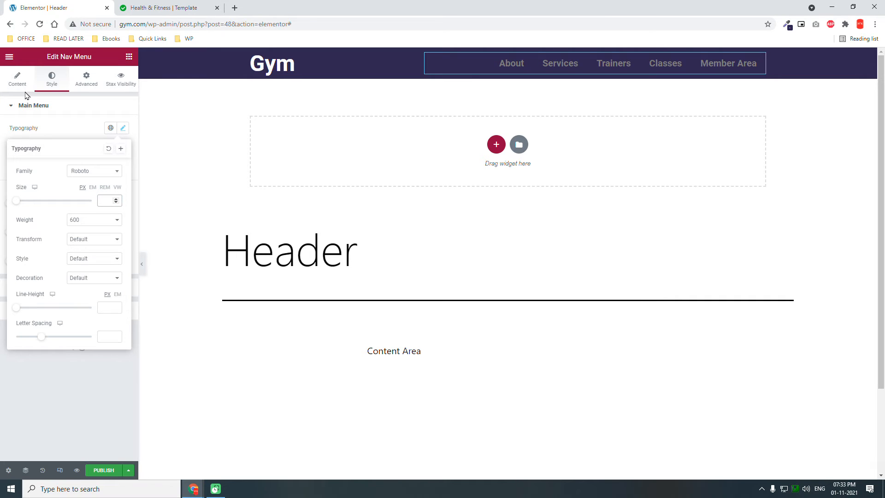
{"action": "type", "text": "16"}
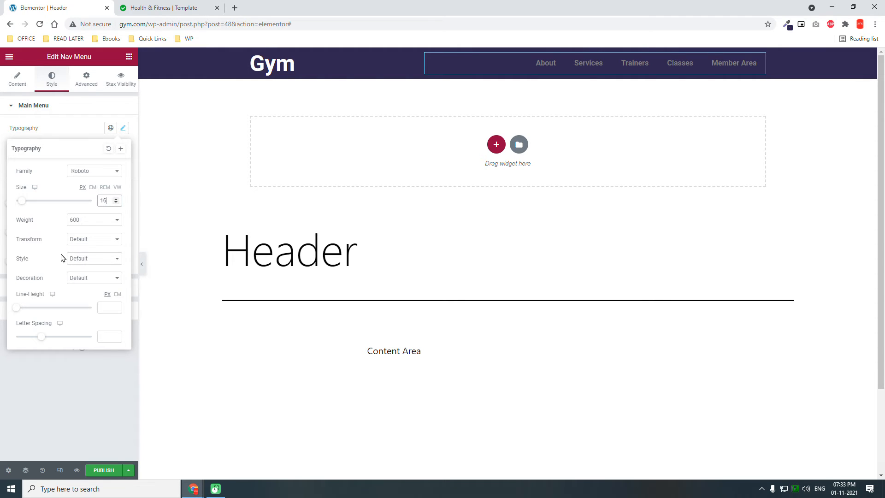
{"action": "left_click", "coordinate": [42, 360]}
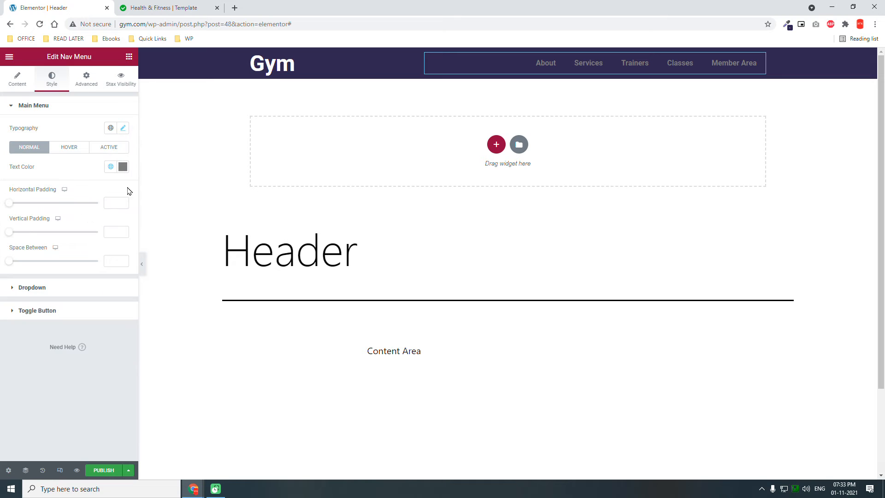
- Set the main menu's normal text color to white (#FFFFFF)
{"action": "left_click", "coordinate": [123, 166]}
{"action": "left_click_drag", "start_coordinate": [74, 242], "coordinate": [3, 93]}
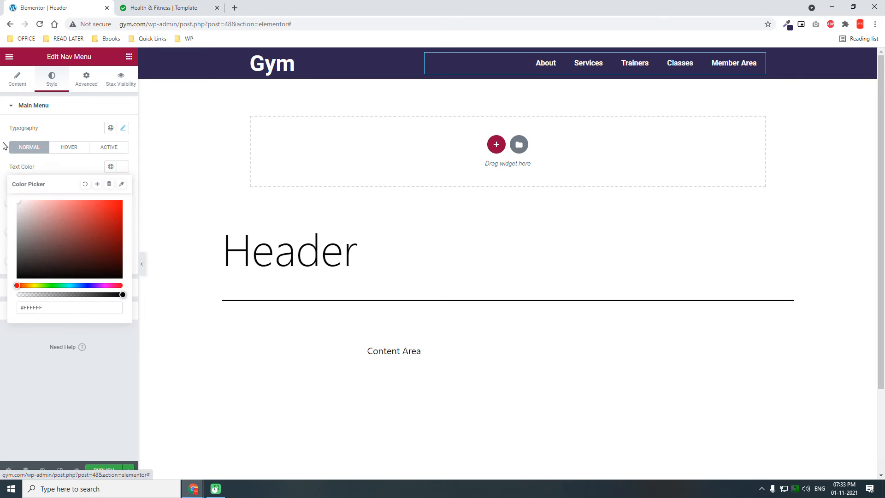
{"action": "left_click", "coordinate": [96, 369]}
- Apply the Accent global color to the main menu's hover and active text
{"action": "left_click", "coordinate": [79, 146]}
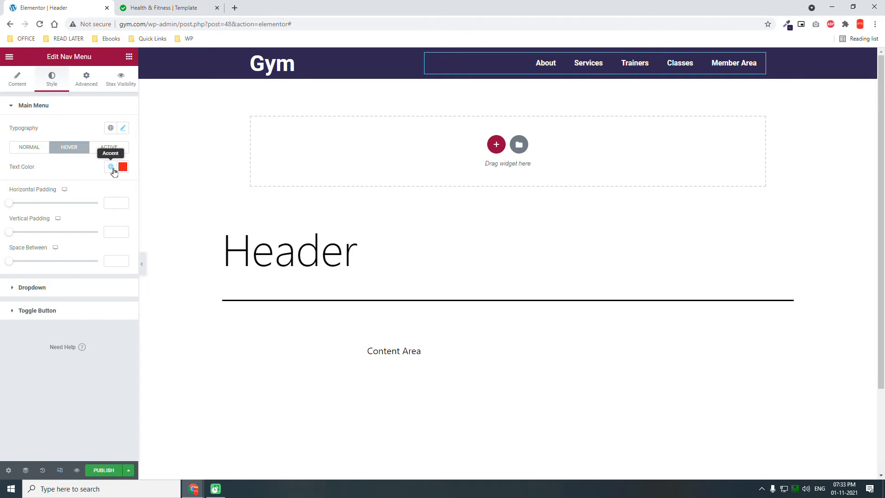
{"action": "left_click", "coordinate": [113, 167]}
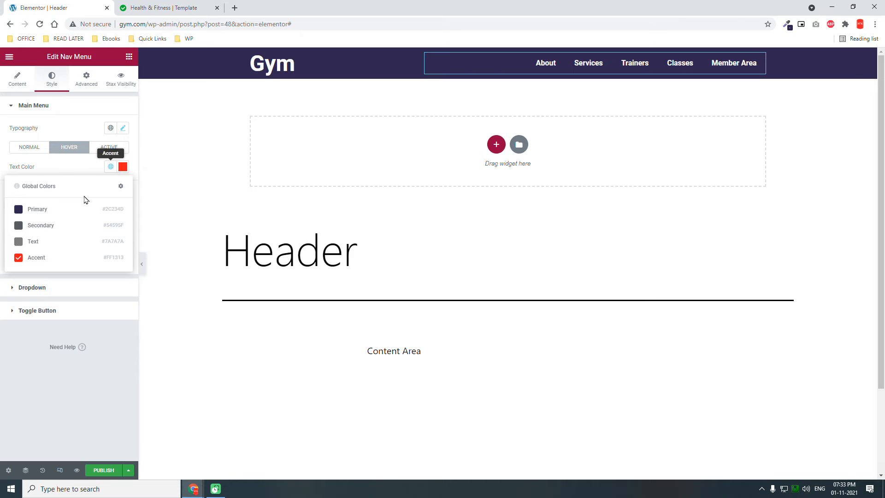
{"action": "left_click", "coordinate": [35, 259]}
{"action": "left_click", "coordinate": [113, 148]}
{"action": "left_click", "coordinate": [111, 166]}
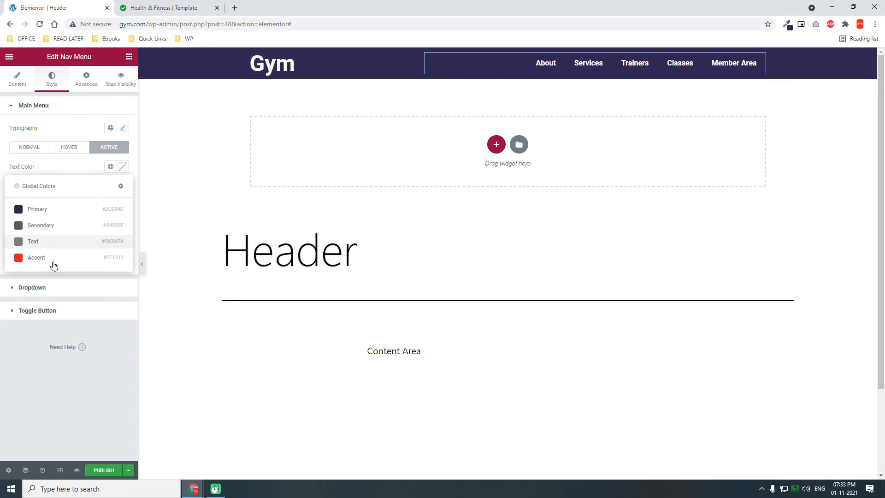
{"action": "left_click", "coordinate": [50, 259]}
{"action": "left_click", "coordinate": [62, 343]}
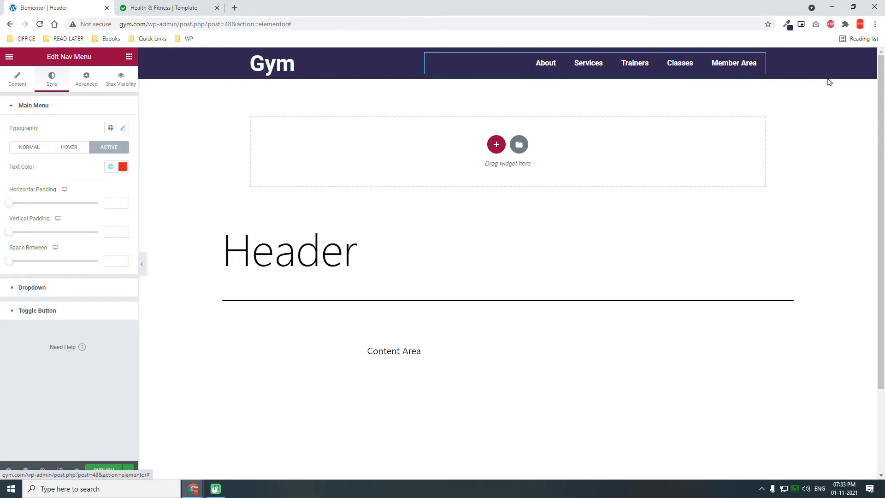
- Enable Stax visibility logic on the Nav Menu and set its Show/Hide action to Show
{"action": "left_click", "coordinate": [17, 85]}
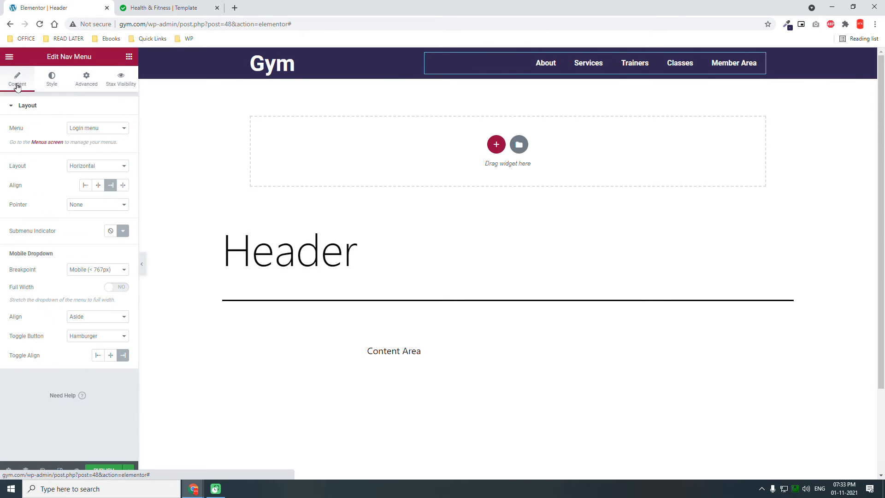
{"action": "left_click", "coordinate": [85, 87]}
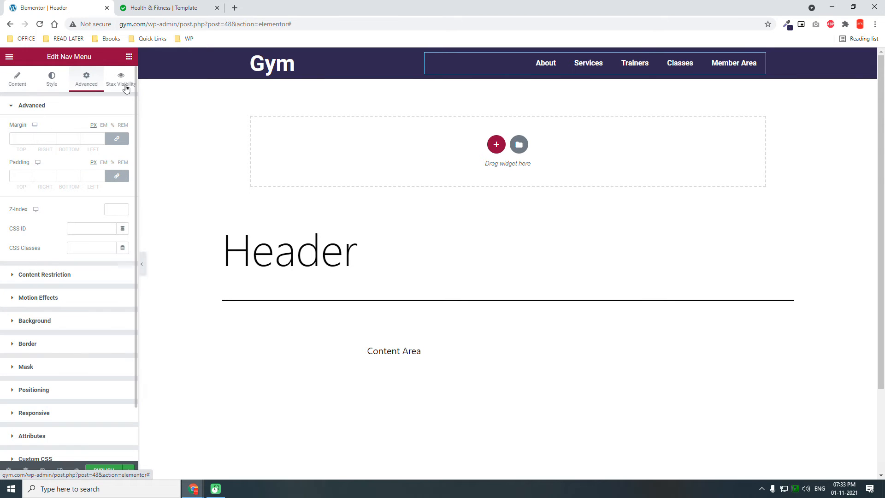
{"action": "left_click", "coordinate": [126, 89]}
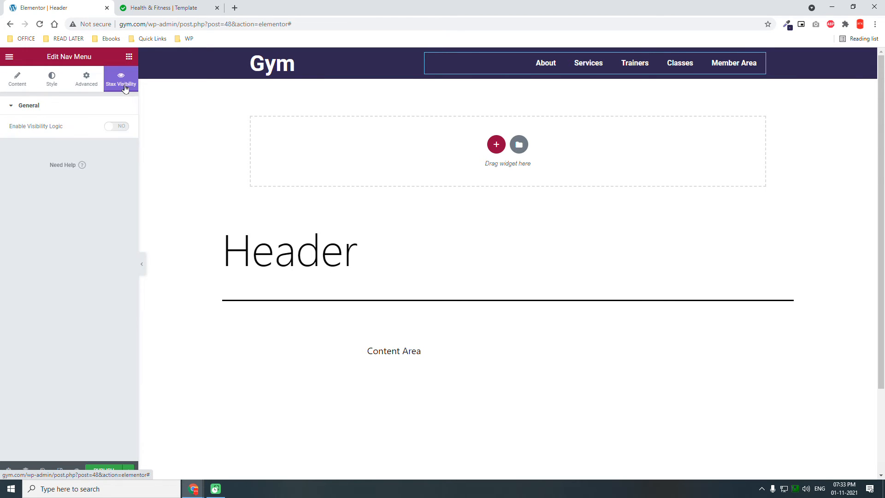
{"action": "left_click", "coordinate": [117, 127]}
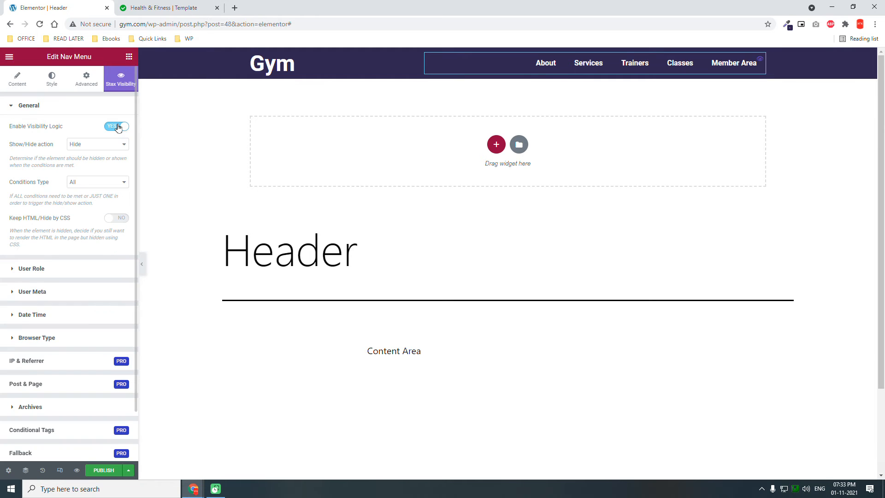
{"action": "left_click", "coordinate": [42, 270]}
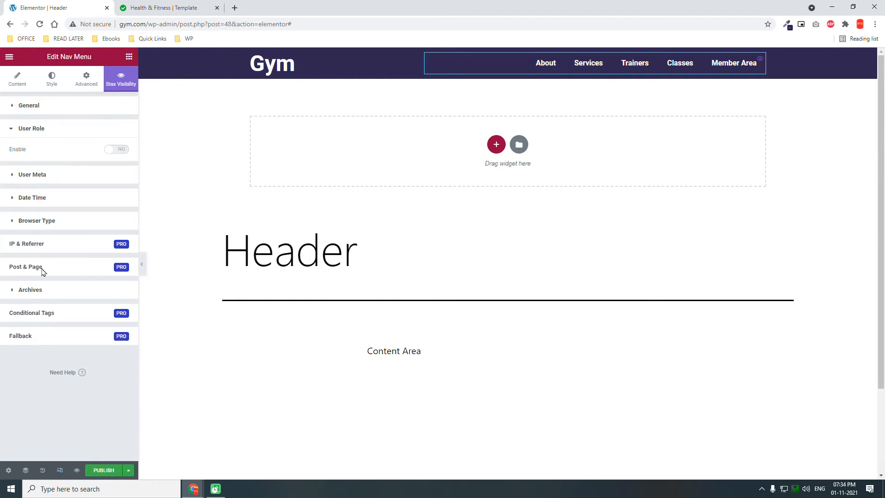
{"action": "left_click", "coordinate": [51, 109]}
{"action": "left_click", "coordinate": [83, 145]}
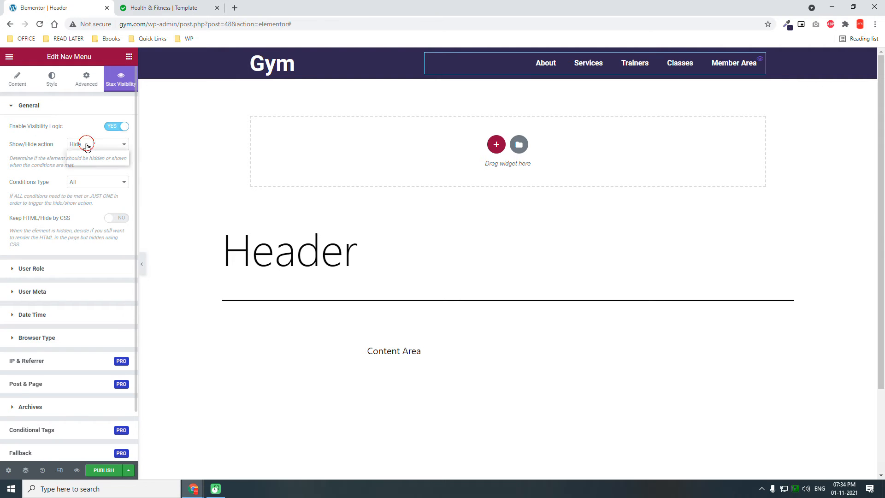
{"action": "left_click", "coordinate": [89, 161]}
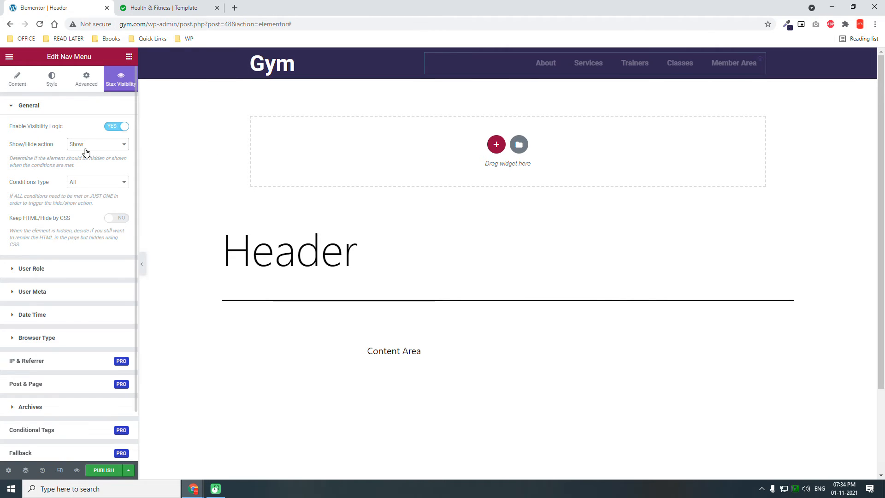
- Enable the User Role visibility condition for the Nav Menu and add the Logged in users role
{"action": "left_click", "coordinate": [47, 271]}
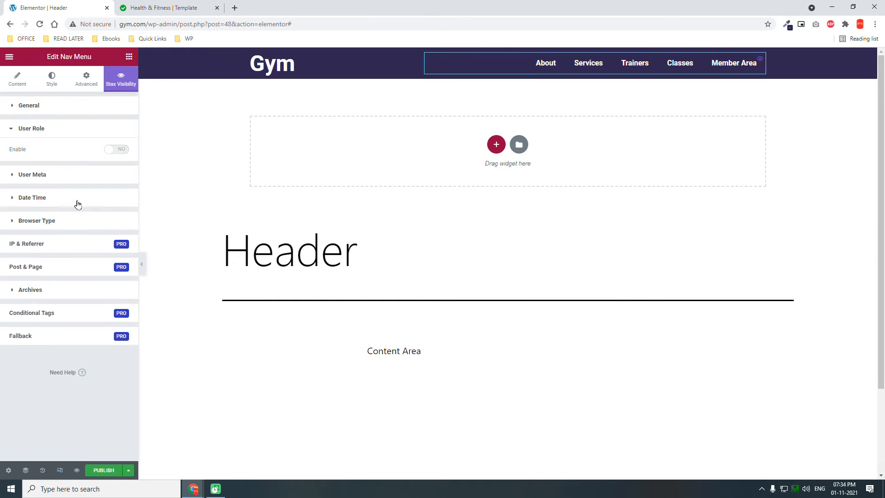
{"action": "left_click", "coordinate": [117, 150]}
{"action": "left_click", "coordinate": [79, 176]}
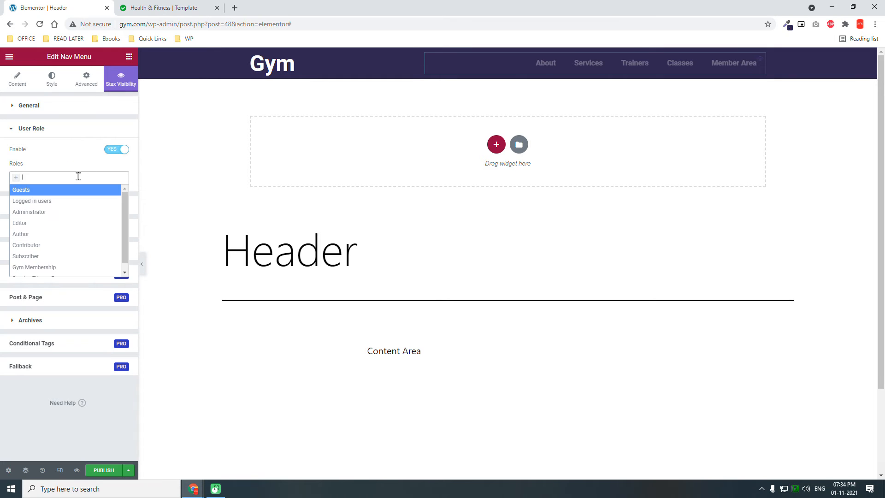
{"action": "left_click", "coordinate": [65, 203]}
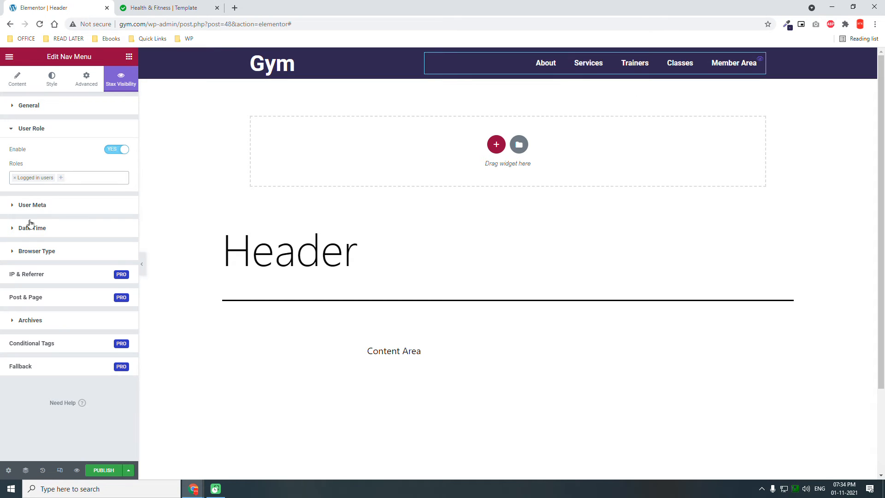
- Duplicate the Nav Menu widget and assign the Logout Menu to the copy
{"action": "right_click", "coordinate": [761, 61]}
{"action": "left_click", "coordinate": [774, 83]}
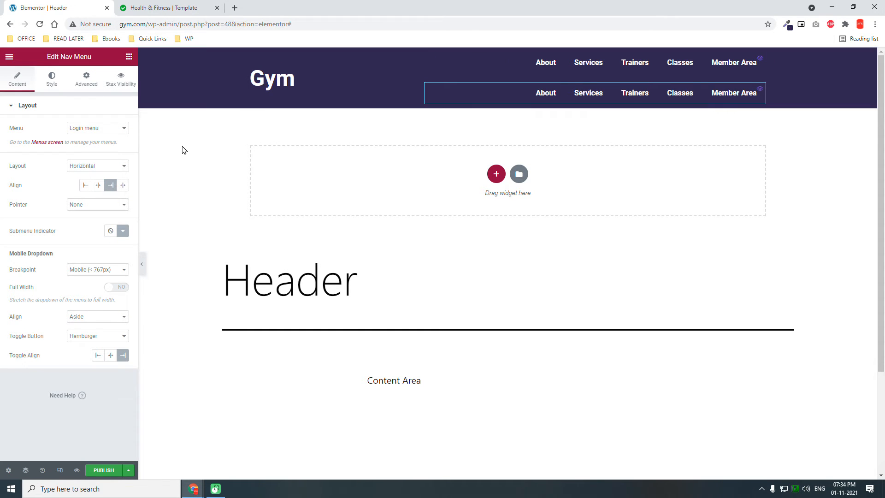
{"action": "left_click", "coordinate": [104, 127]}
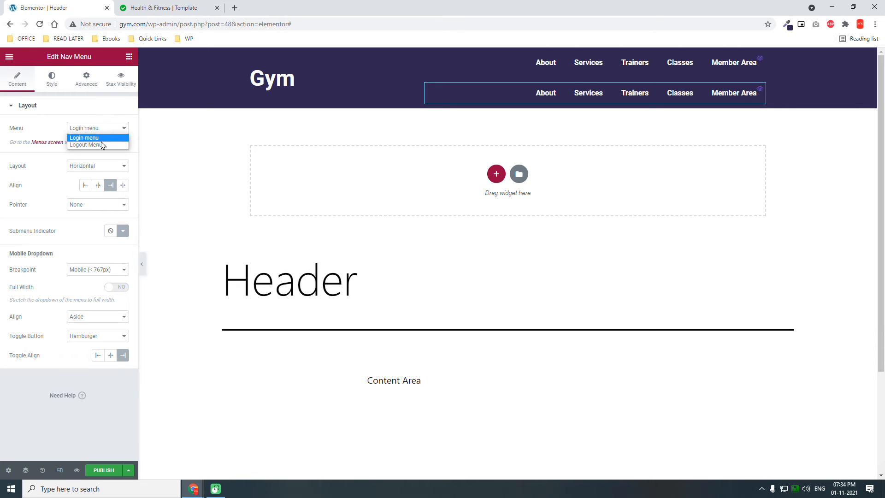
{"action": "left_click", "coordinate": [102, 141]}
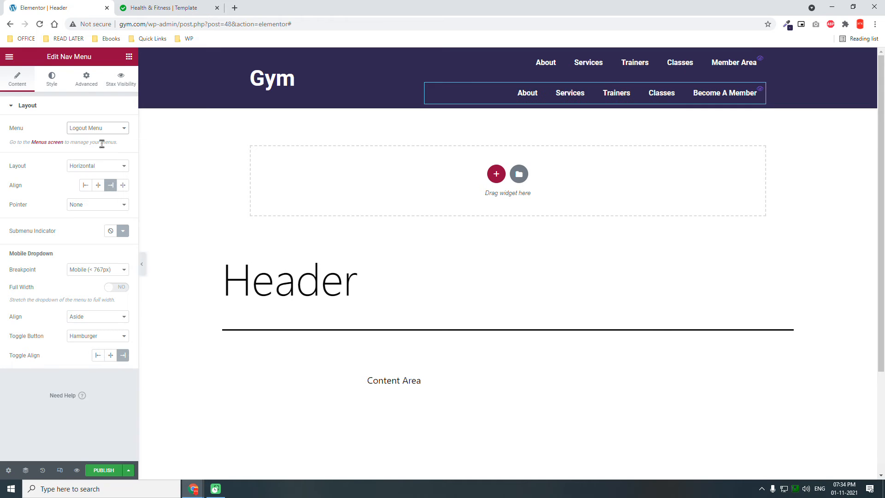
- Replace the Logged in users role with Guests in the Logout Menu widget's User Role visibility condition
{"action": "left_click", "coordinate": [121, 78]}
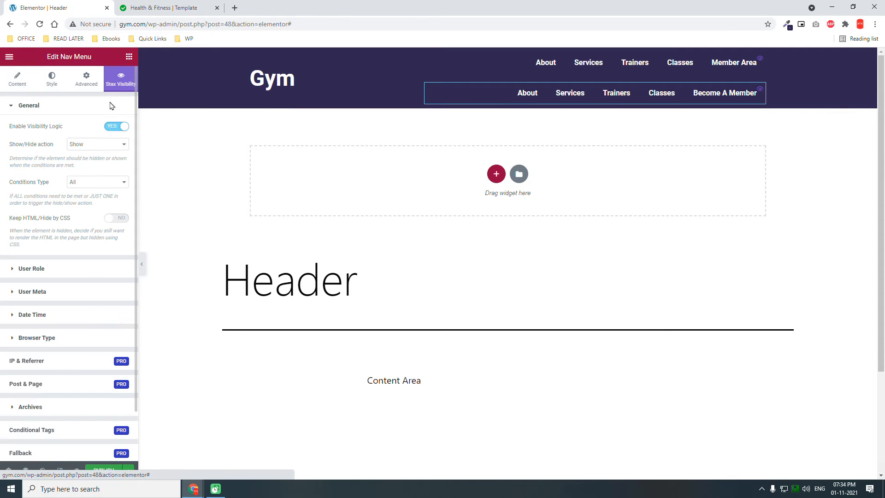
{"action": "left_click", "coordinate": [58, 269]}
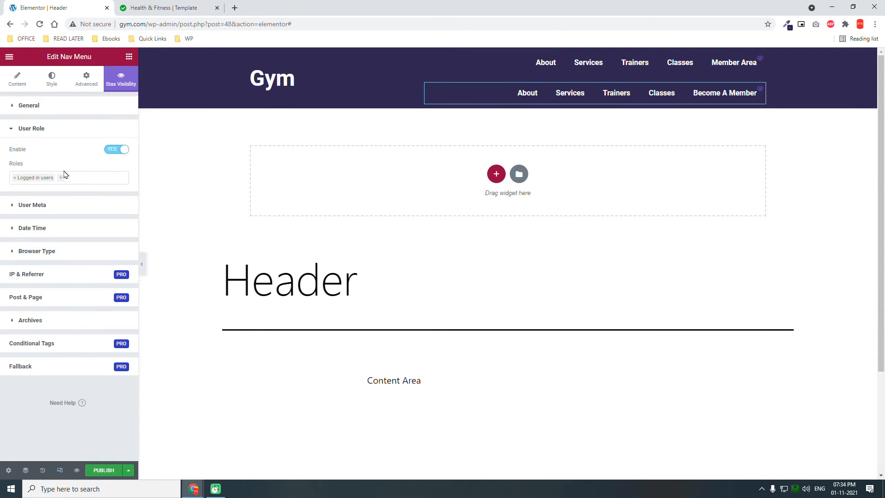
{"action": "left_click", "coordinate": [15, 178]}
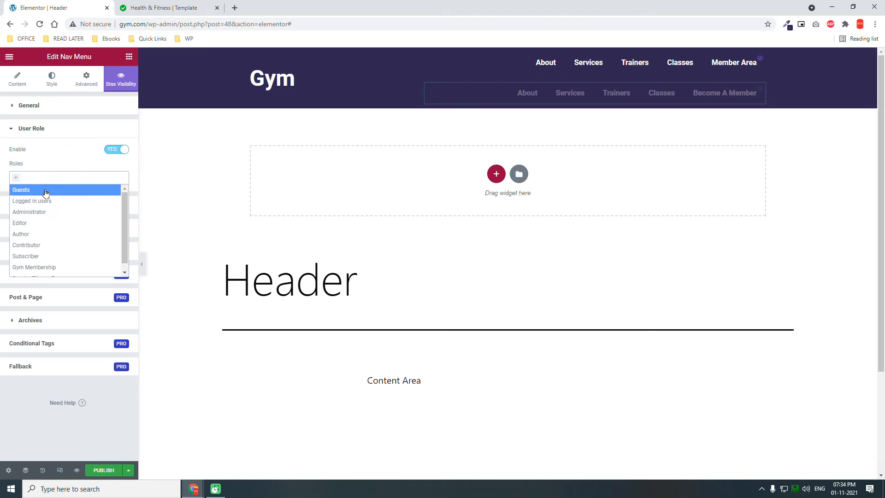
{"action": "left_click", "coordinate": [48, 191]}
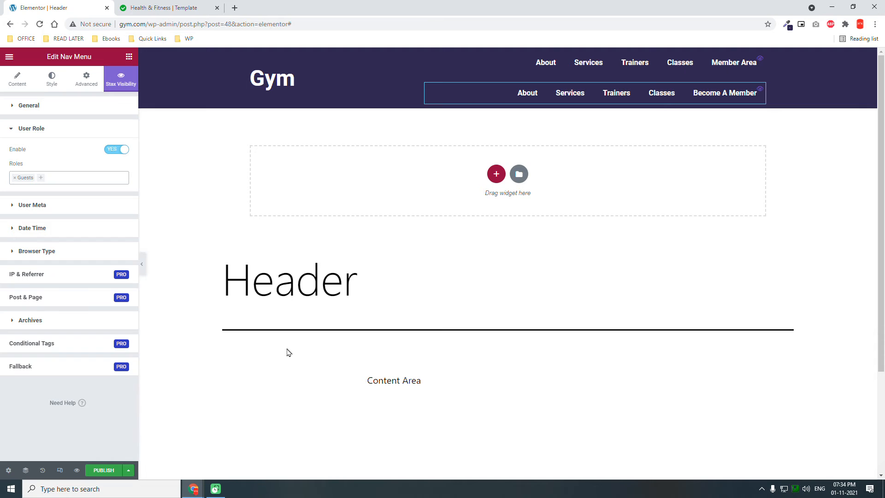
- Set the Gym title column's width to 80% for the mobile layout
{"action": "left_click", "coordinate": [59, 471]}
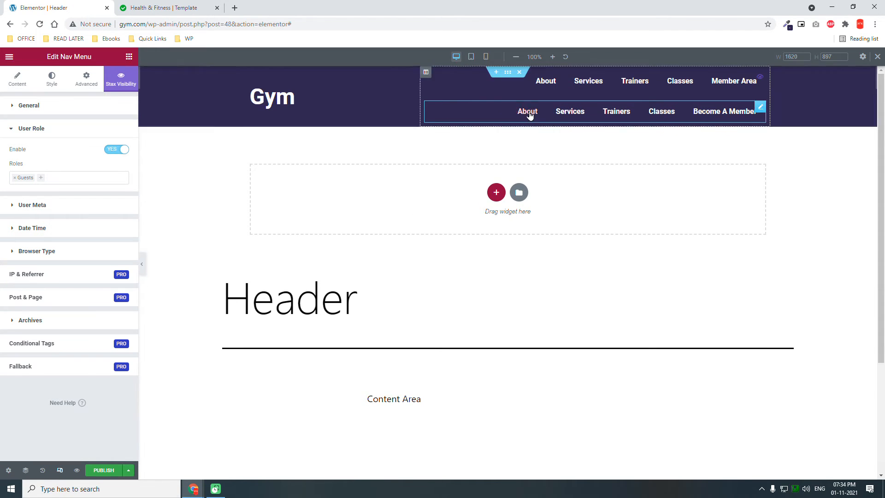
{"action": "left_click", "coordinate": [485, 57]}
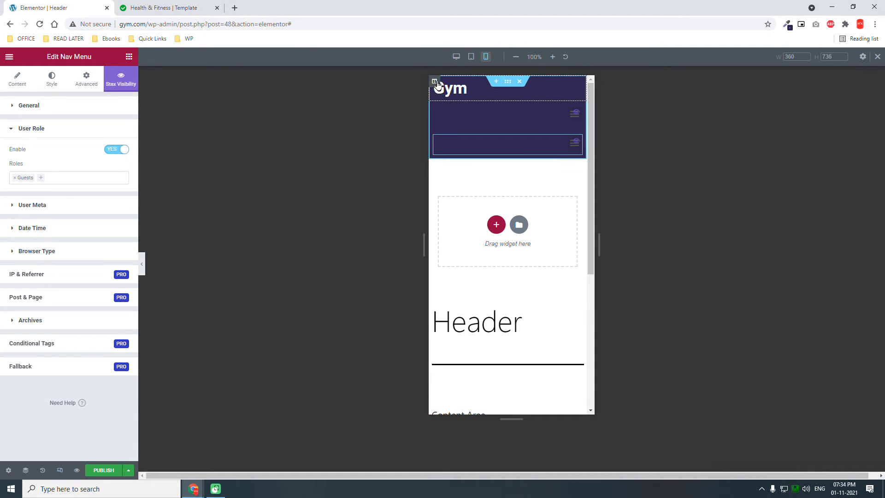
{"action": "left_click", "coordinate": [434, 82]}
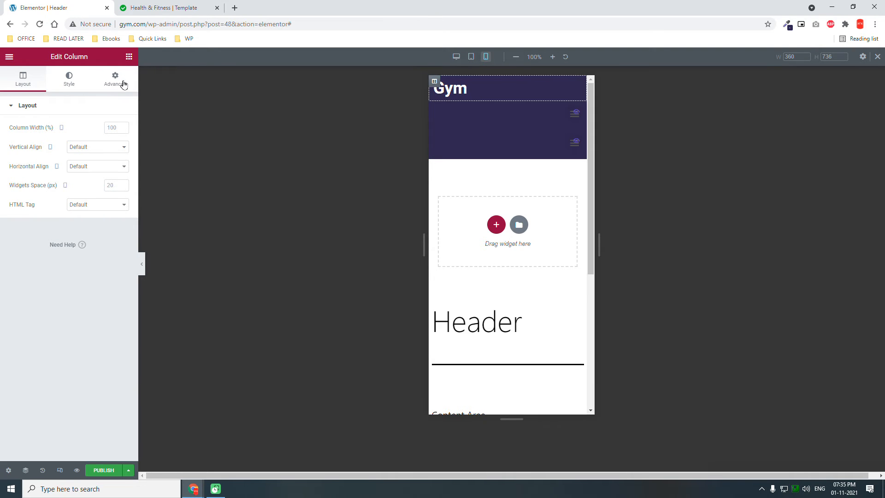
{"action": "left_click", "coordinate": [113, 83]}
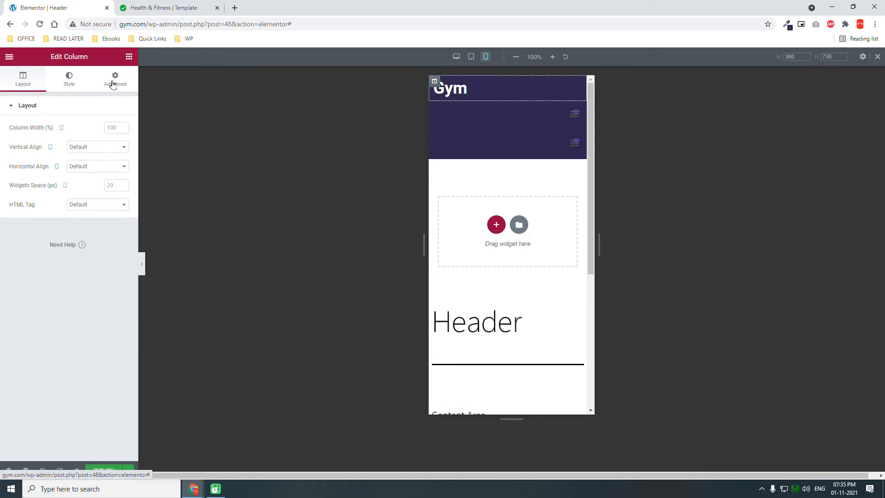
{"action": "left_click", "coordinate": [33, 88]}
{"action": "left_click", "coordinate": [112, 128]}
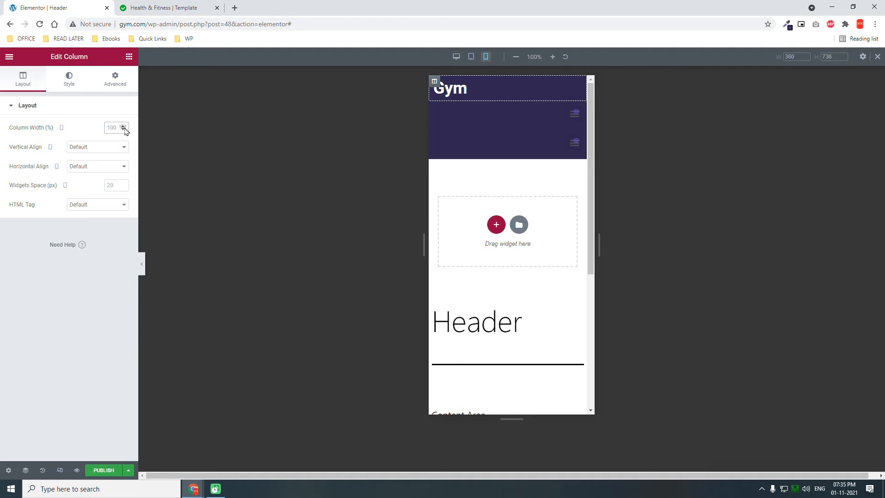
{"action": "type", "text": "80"}
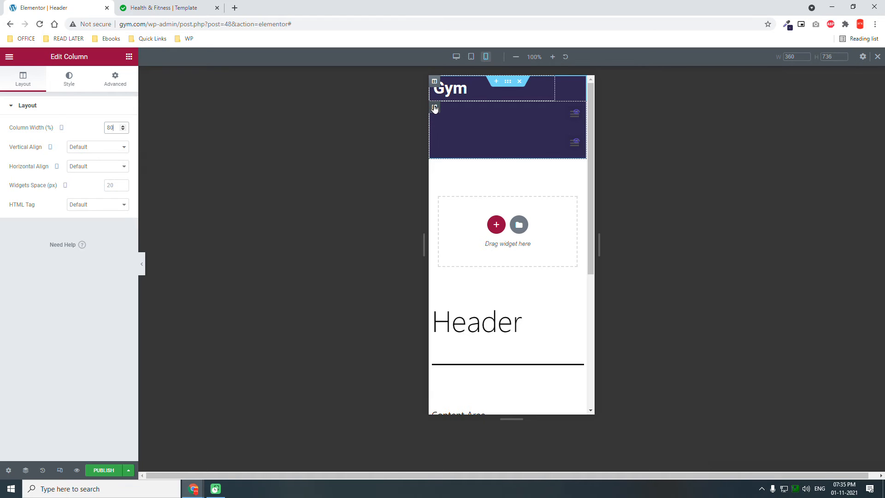
- Set the navigation menu column's width to 20% for the mobile layout
{"action": "left_click", "coordinate": [434, 108]}
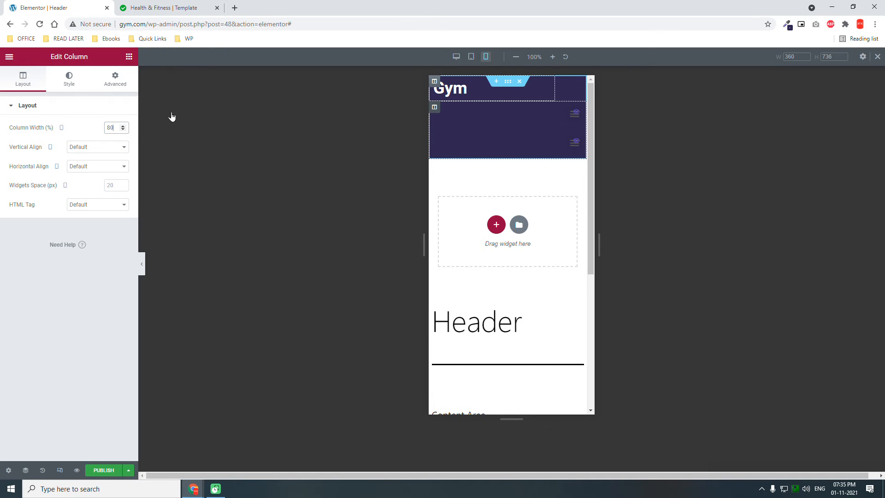
{"action": "left_click", "coordinate": [114, 81]}
{"action": "left_click", "coordinate": [23, 79]}
{"action": "left_click", "coordinate": [113, 128]}
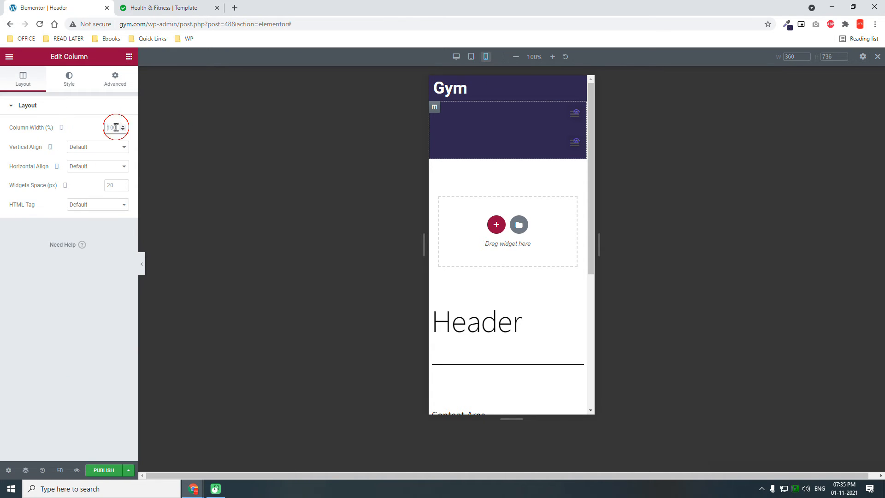
{"action": "type", "text": "20"}
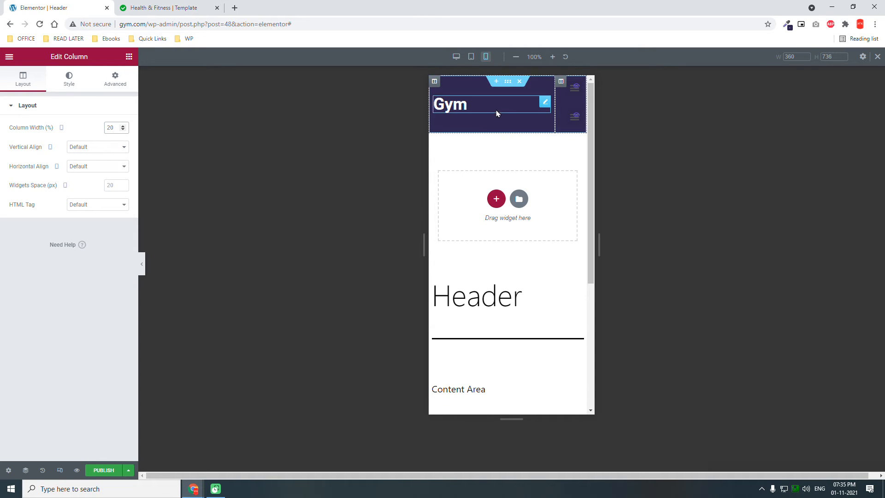
- For the tablet layout, set the Gym title column's width to 25% and the menu column's width to 75%
{"action": "left_click", "coordinate": [470, 56]}
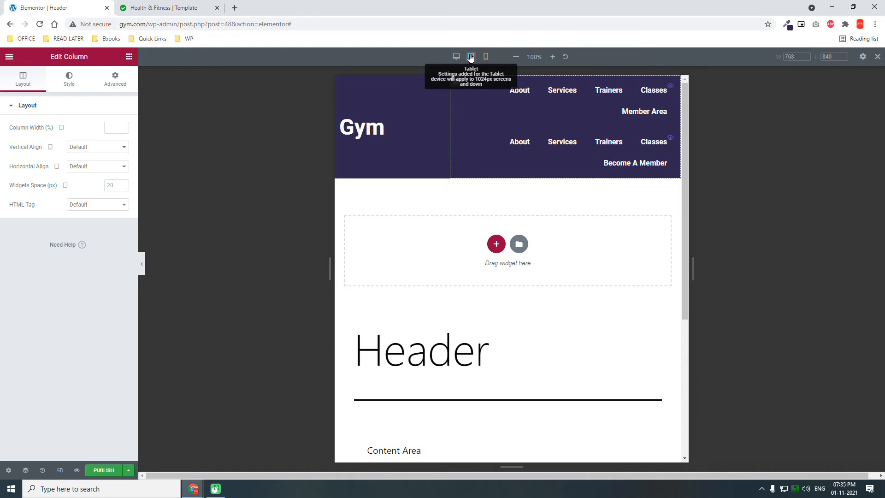
{"action": "left_click", "coordinate": [340, 81]}
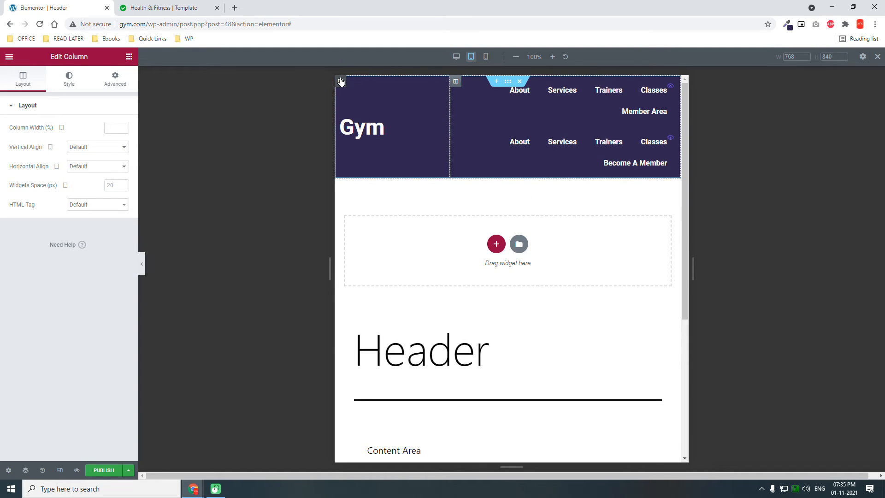
{"action": "left_click", "coordinate": [117, 128]}
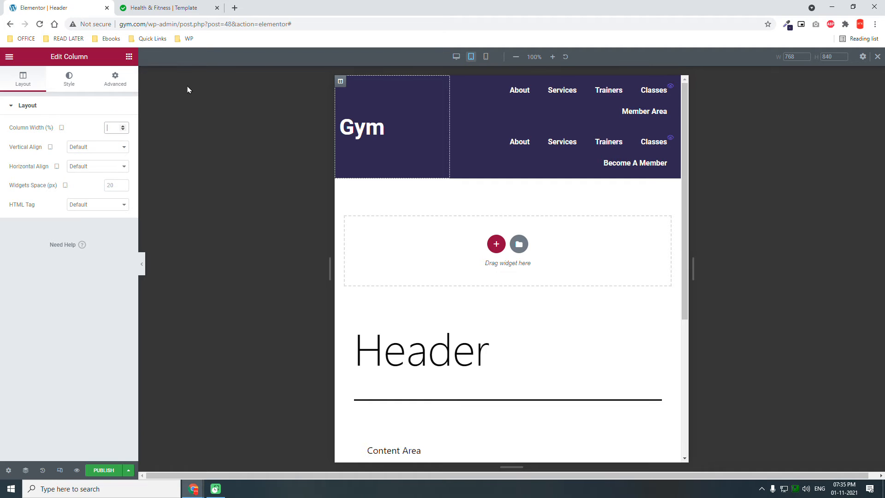
{"action": "type", "text": "25"}
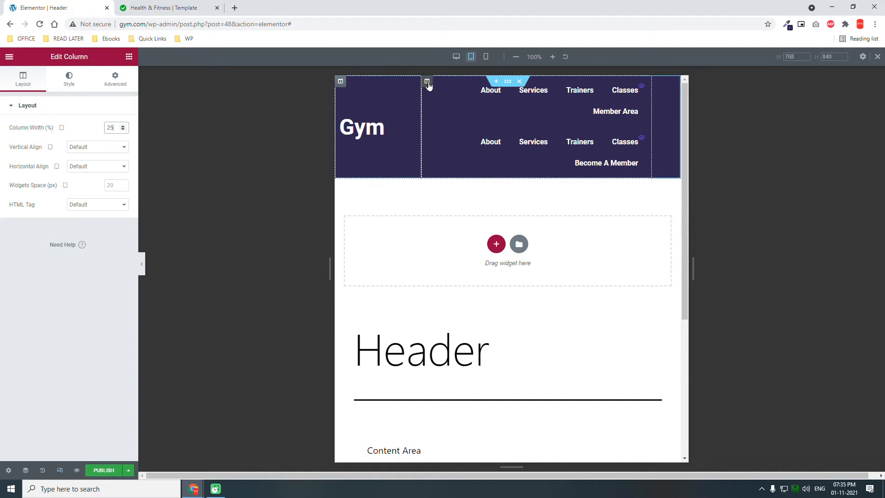
{"action": "left_click", "coordinate": [427, 83]}
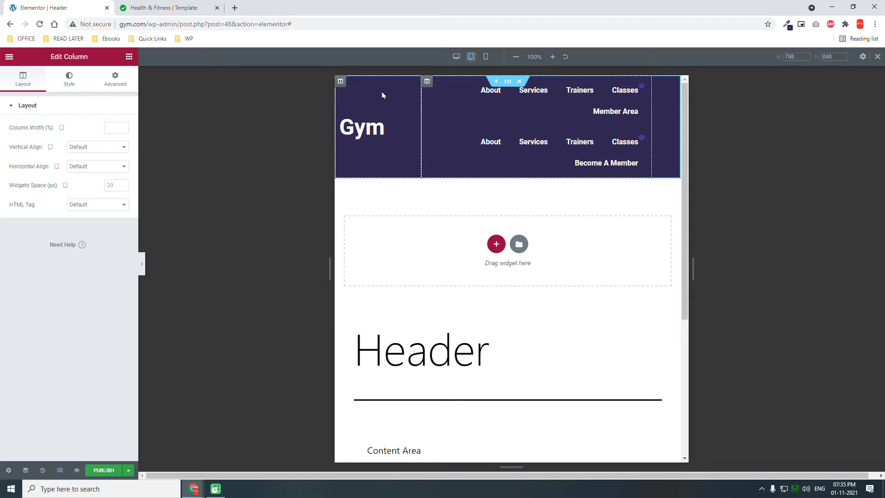
{"action": "left_click", "coordinate": [111, 128]}
{"action": "type", "text": "75"}
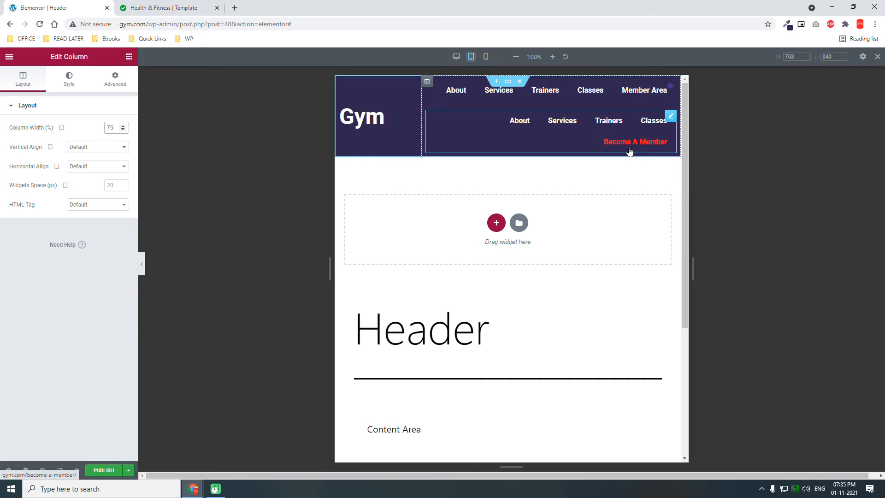
- Set the Logout Menu's main menu horizontal padding to 15 for the tablet layout
{"action": "left_click", "coordinate": [671, 118]}
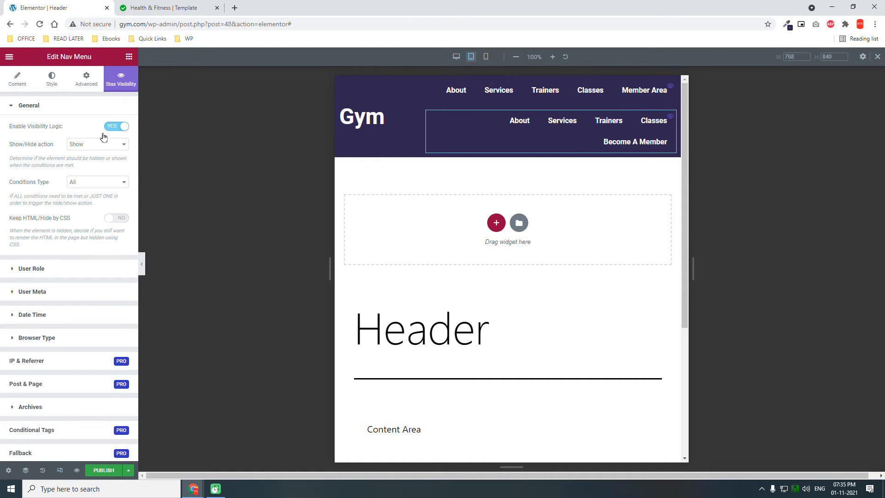
{"action": "left_click", "coordinate": [59, 84]}
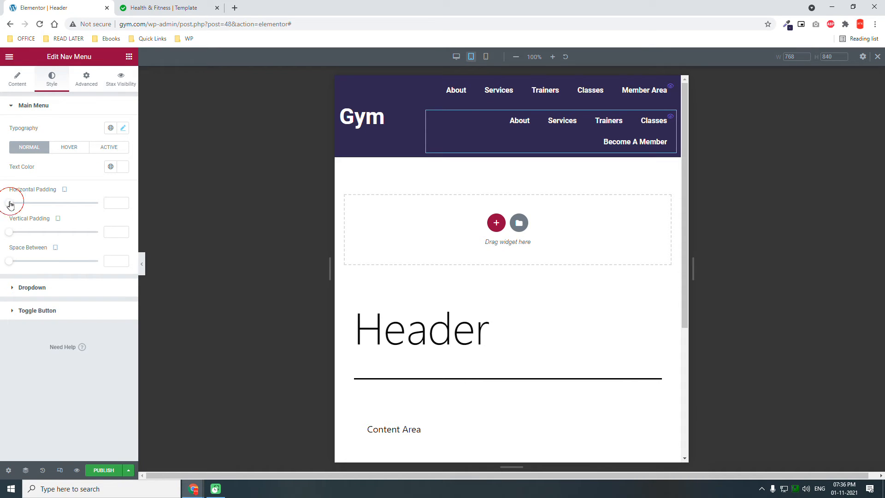
{"action": "left_click_drag", "start_coordinate": [10, 203], "coordinate": [37, 205]}
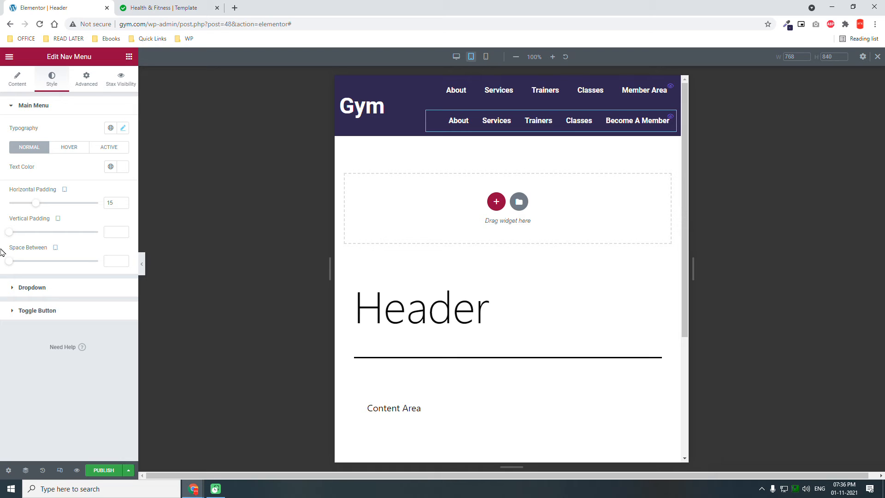
- Make the header section sticky to the Top through its Motion Effects settings
{"action": "mouse_move", "coordinate": [508, 84]}
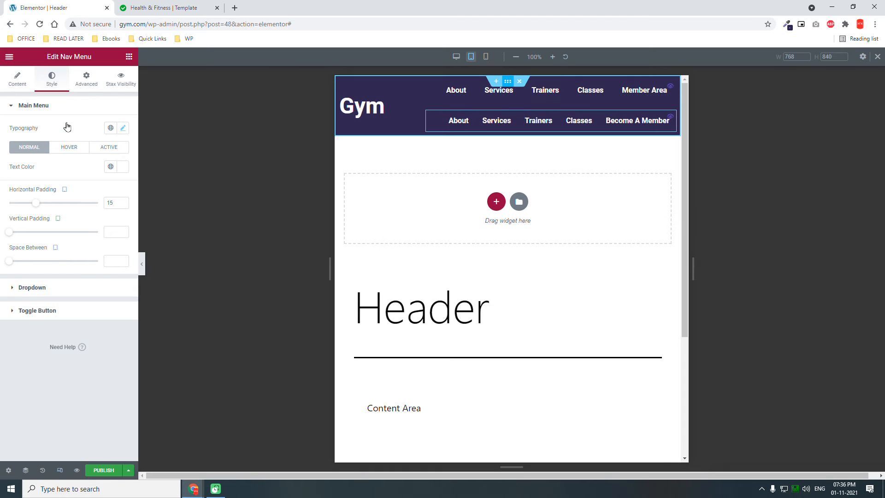
{"action": "left_click", "coordinate": [86, 84]}
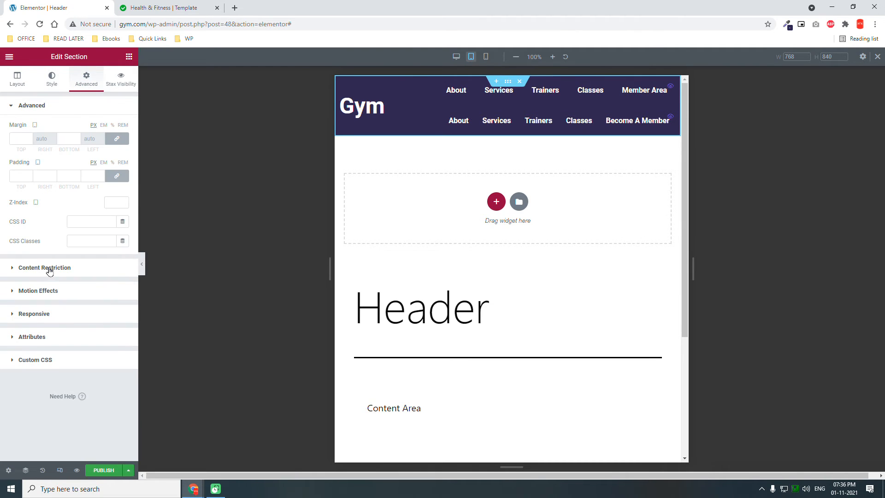
{"action": "left_click", "coordinate": [51, 292]}
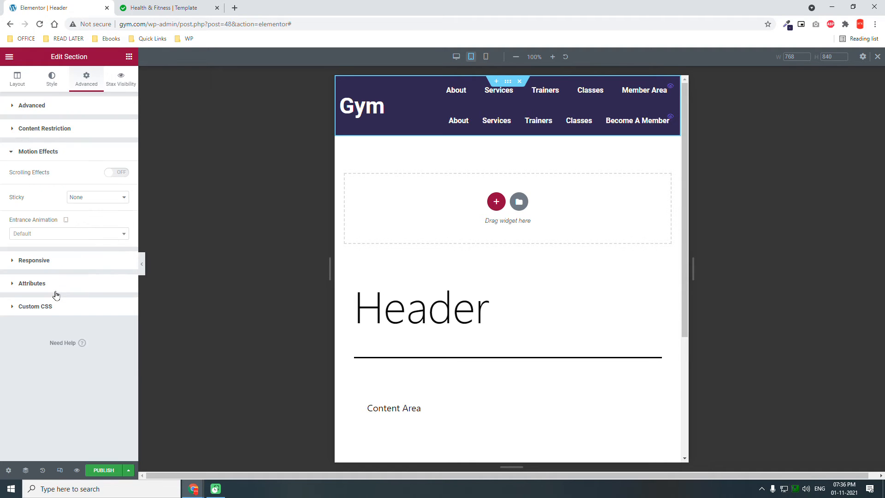
{"action": "left_click", "coordinate": [102, 198]}
{"action": "left_click", "coordinate": [94, 214]}
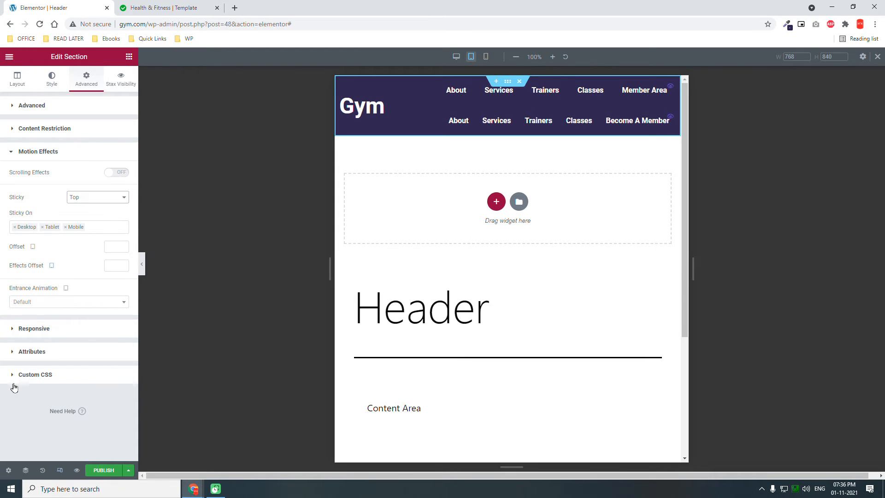
- Publish the header template with a display condition added
{"action": "left_click", "coordinate": [105, 472]}
{"action": "left_click", "coordinate": [442, 296]}
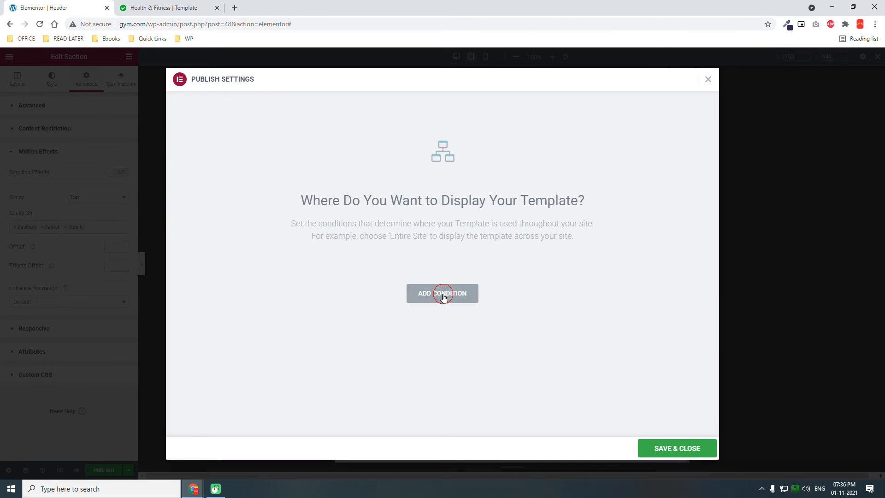
{"action": "left_click", "coordinate": [662, 444]}
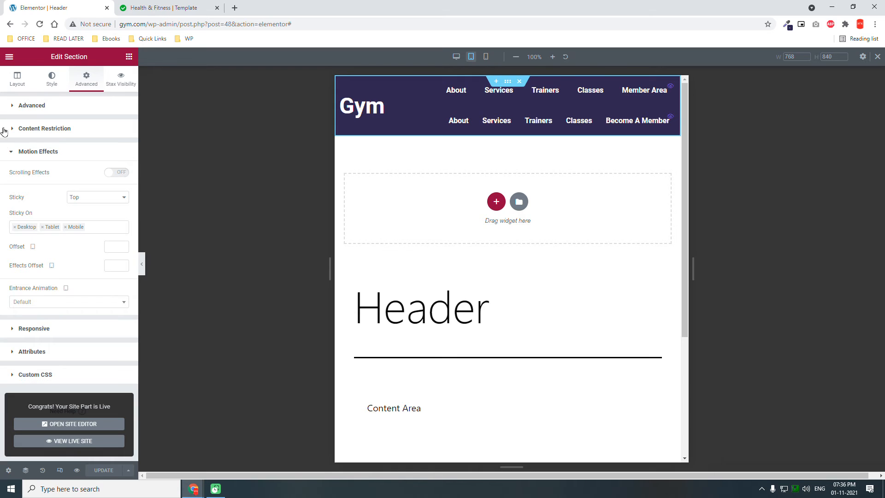
- Create a new Footer template in the Theme Builder and dismiss the block library to start blank
{"action": "left_click", "coordinate": [9, 58]}
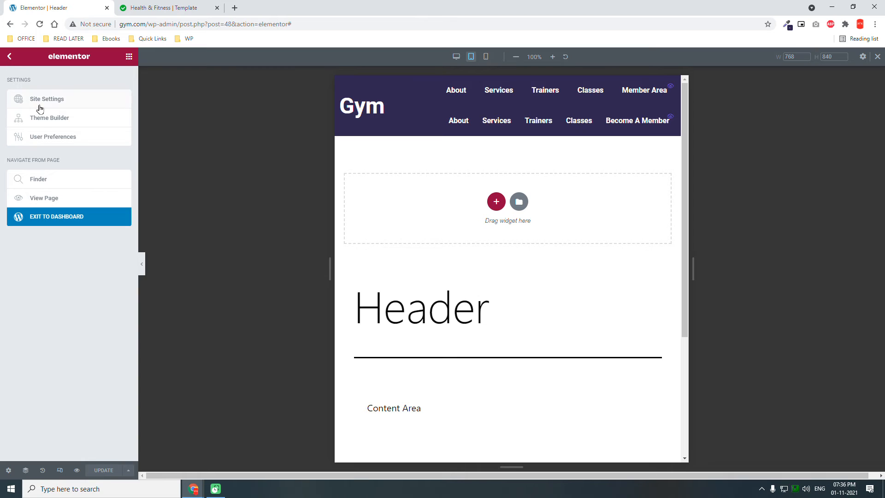
{"action": "left_click", "coordinate": [61, 122]}
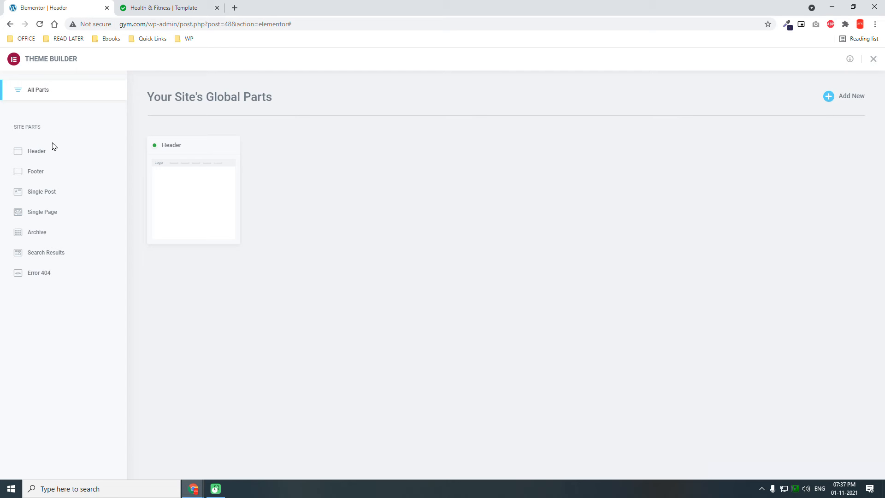
{"action": "left_click", "coordinate": [39, 175]}
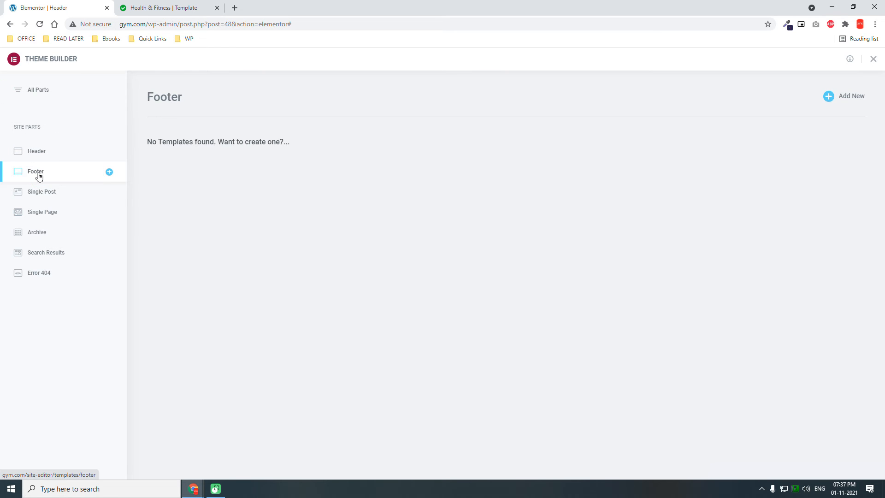
{"action": "left_click", "coordinate": [847, 98]}
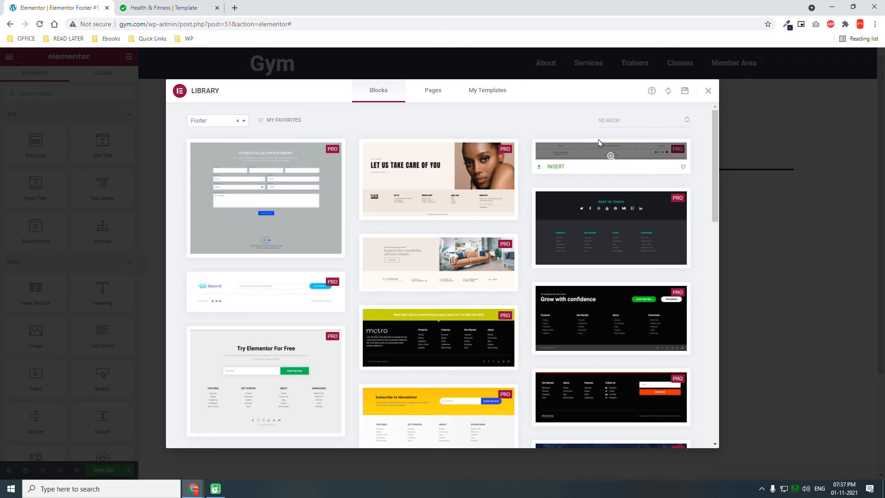
{"action": "left_click", "coordinate": [708, 90]}
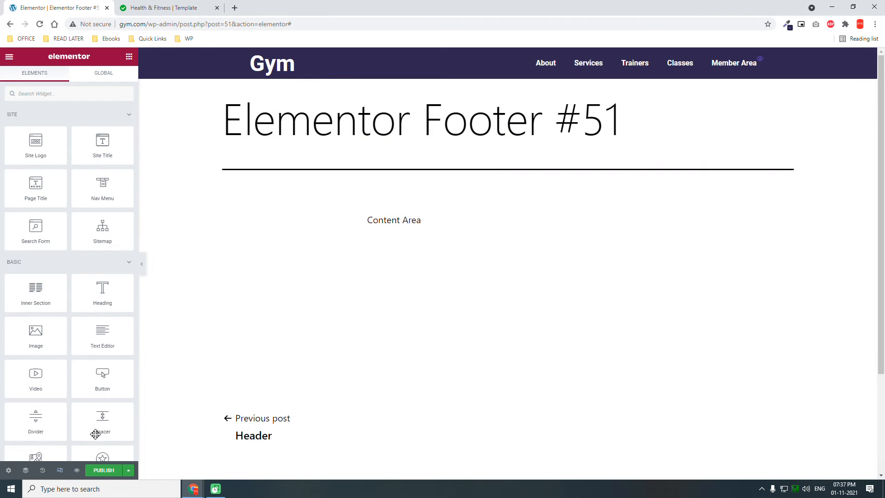
- Change the footer template's title to "Footer" in its general settings
{"action": "left_click", "coordinate": [8, 470]}
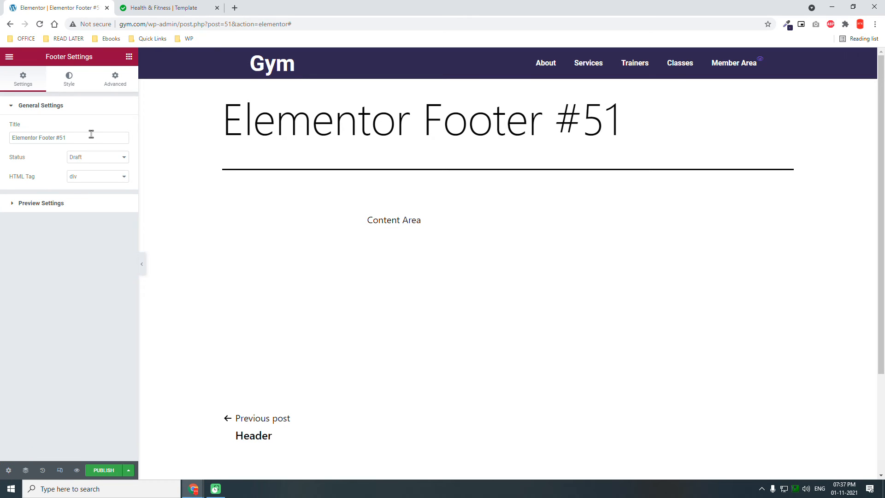
{"action": "left_click_drag", "start_coordinate": [91, 134], "coordinate": [4, 112]}
{"action": "type", "text": "Fooo"}
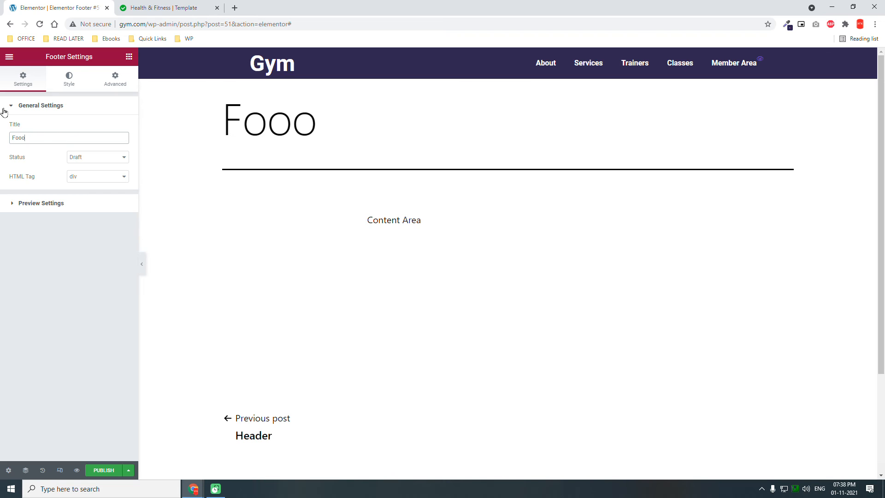
{"action": "key", "text": "BackSpace"}
{"action": "type", "text": "ter"}
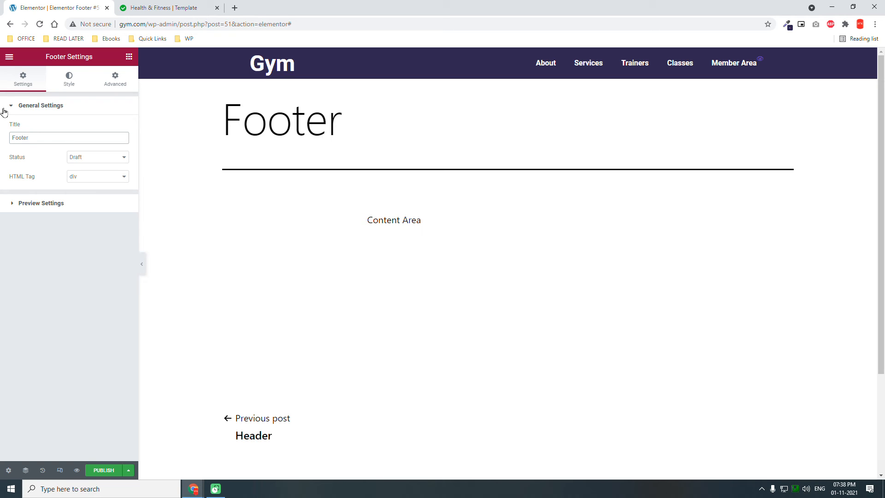
- Add a section with two equal columns to the footer and set its vertical alignment to Middle
{"action": "scroll", "coordinate": [484, 270], "scroll_direction": "down", "scroll_amount": 3}
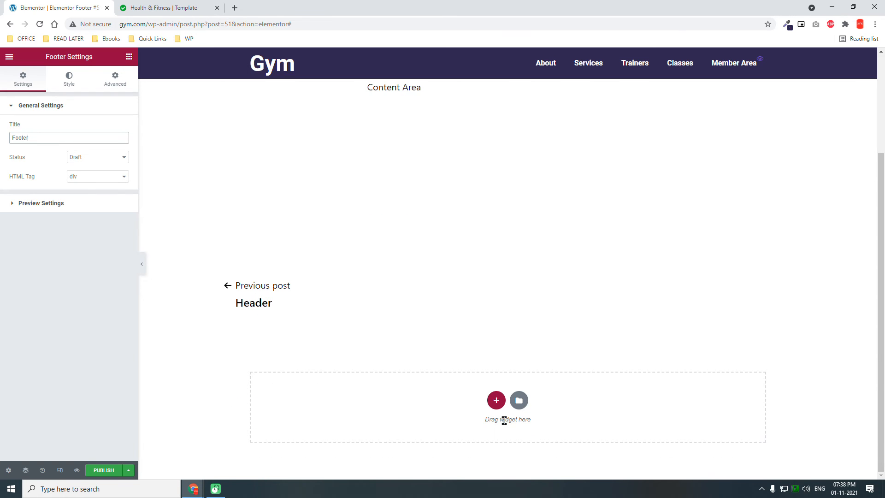
{"action": "left_click", "coordinate": [496, 400]}
{"action": "scroll", "coordinate": [494, 403], "scroll_direction": "down", "scroll_amount": 1}
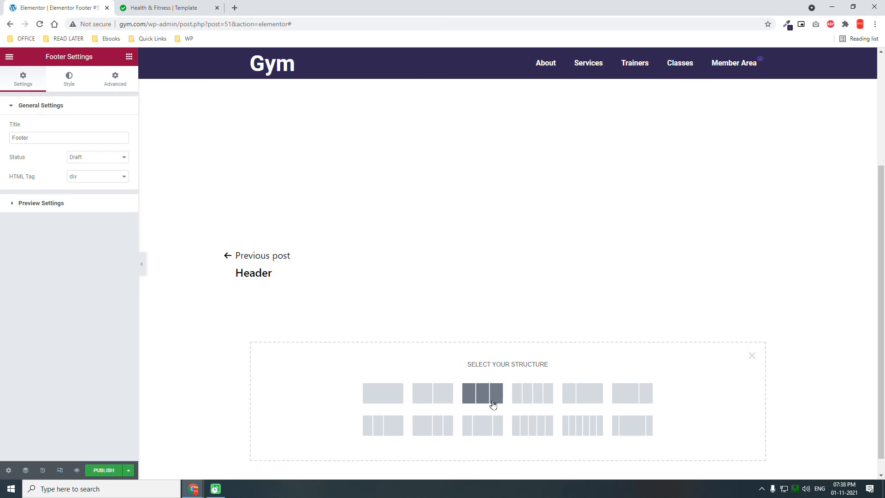
{"action": "left_click", "coordinate": [445, 384]}
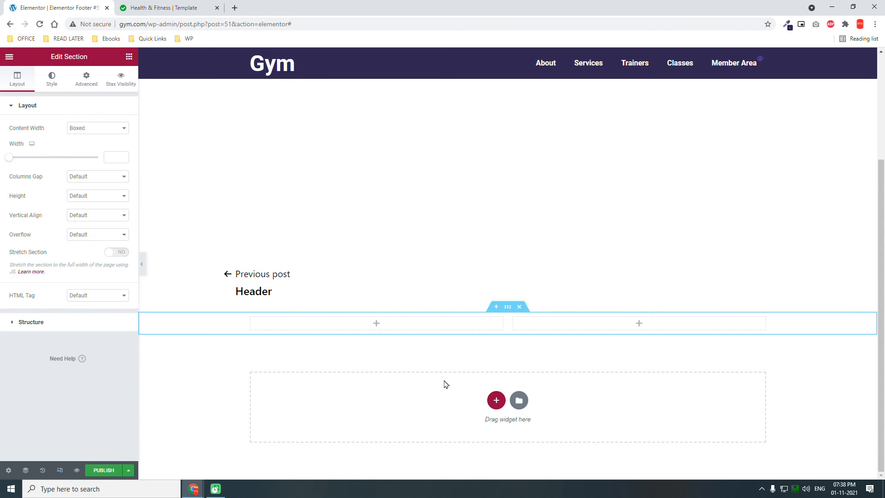
{"action": "left_click", "coordinate": [80, 213]}
{"action": "left_click", "coordinate": [81, 239]}
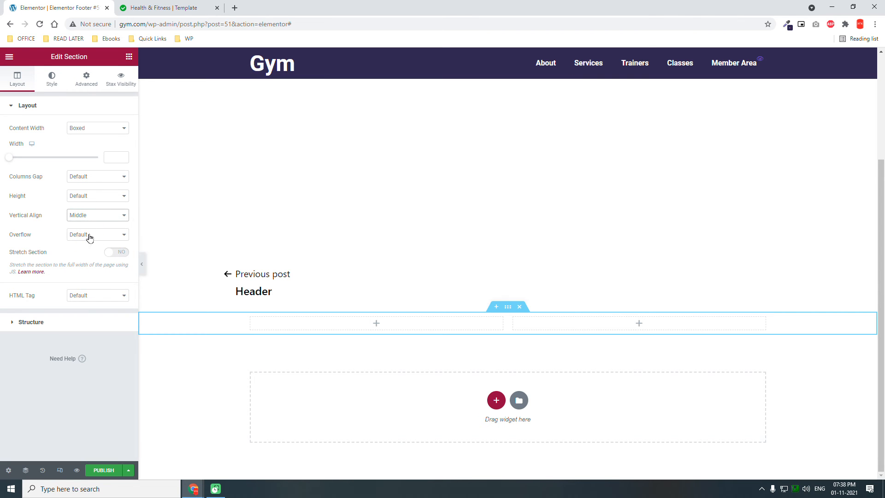
- Give the footer section a Classic background in the global Primary color
{"action": "left_click", "coordinate": [52, 88]}
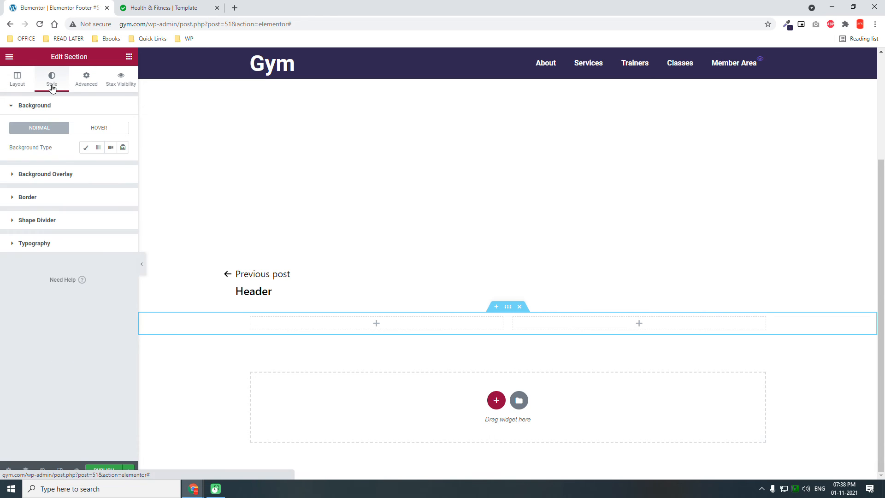
{"action": "left_click", "coordinate": [85, 147]}
{"action": "left_click", "coordinate": [110, 167]}
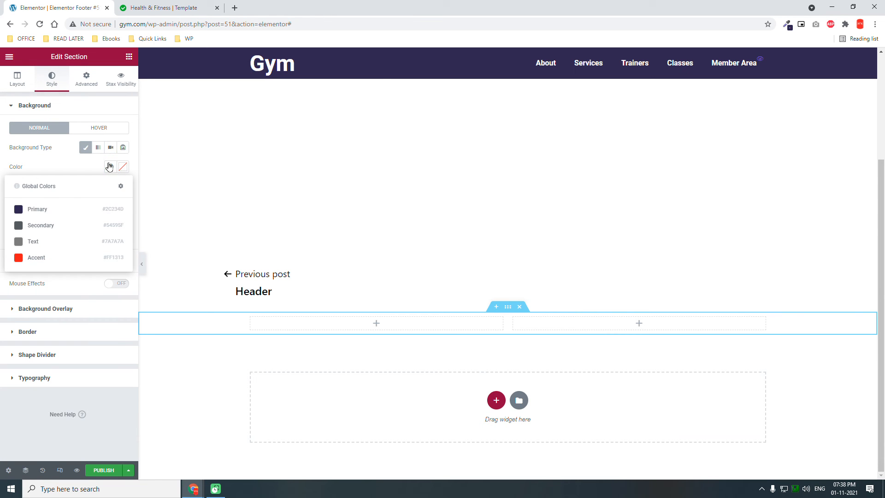
{"action": "left_click", "coordinate": [61, 206]}
- Place a Text Editor widget in the first column of the footer section
{"action": "left_click", "coordinate": [129, 57]}
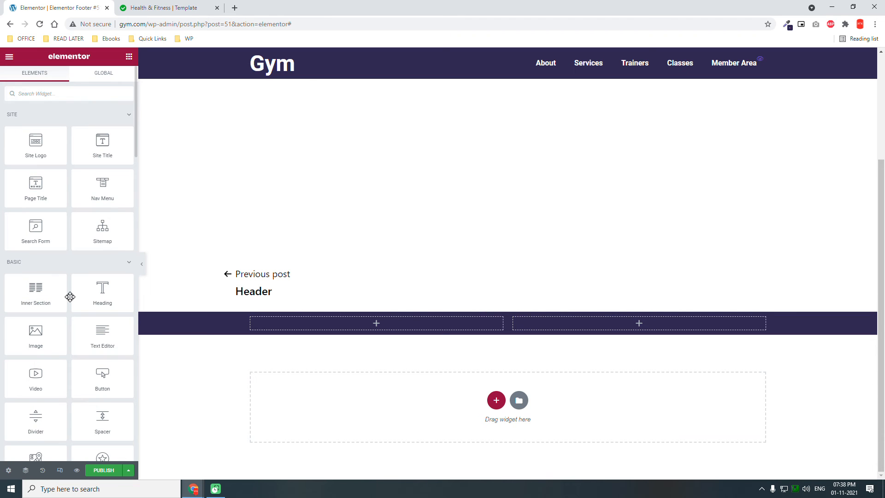
{"action": "left_click_drag", "start_coordinate": [103, 333], "coordinate": [423, 314]}
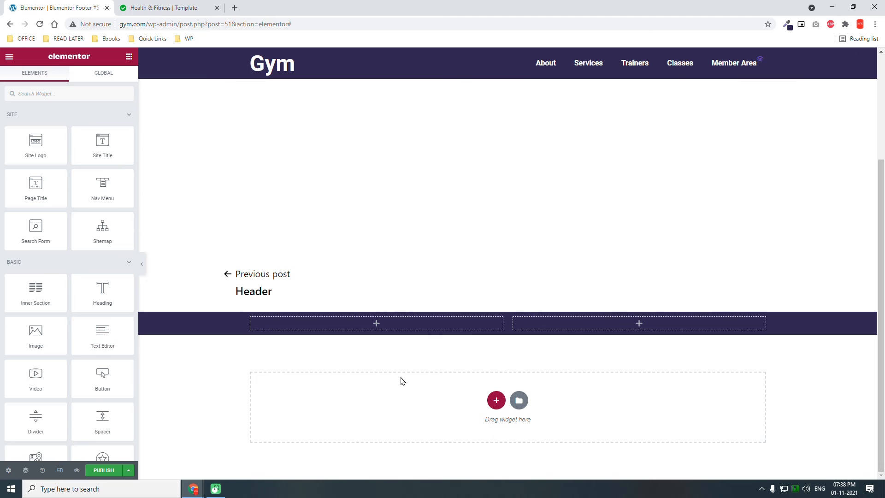
{"action": "left_click_drag", "start_coordinate": [110, 338], "coordinate": [424, 330]}
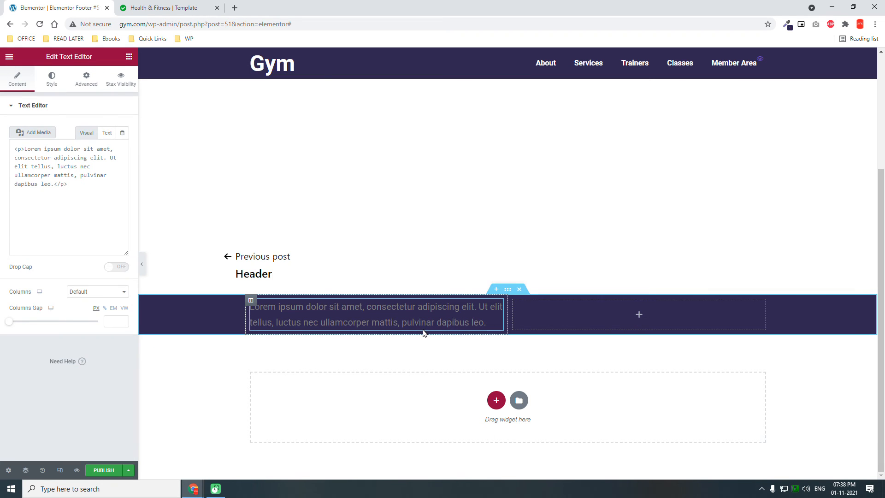
- Replace the placeholder text with "© Gym Membership Website Designed with Elementor", using the &copy; entity for the copyright symbol
{"action": "left_click", "coordinate": [107, 134]}
{"action": "left_click_drag", "start_coordinate": [65, 230], "coordinate": [4, 115]}
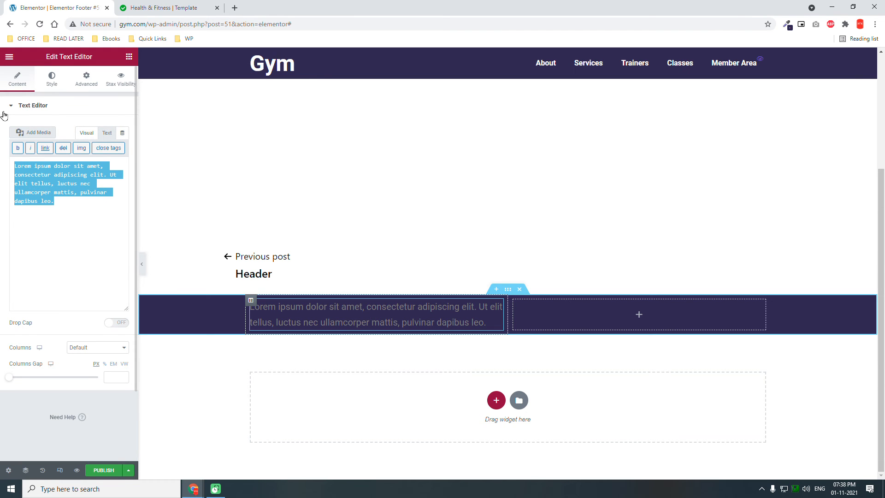
{"action": "key", "text": "BackSpace"}
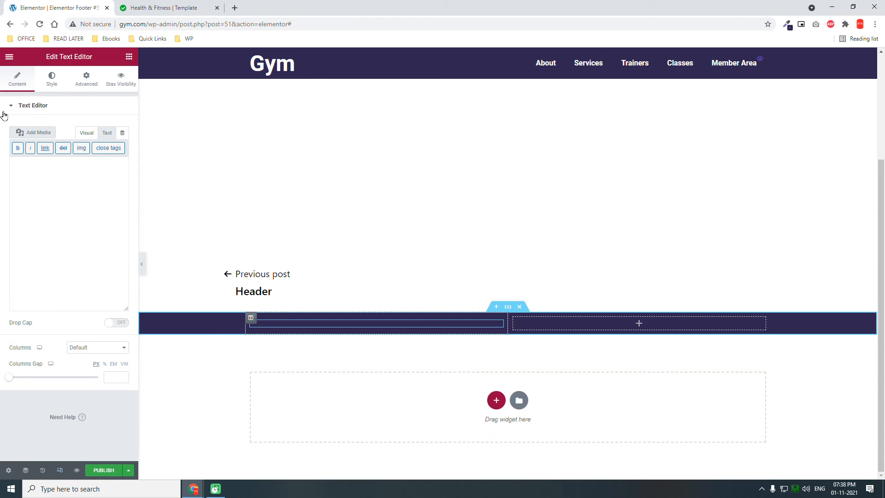
{"action": "type", "text": "&co"}
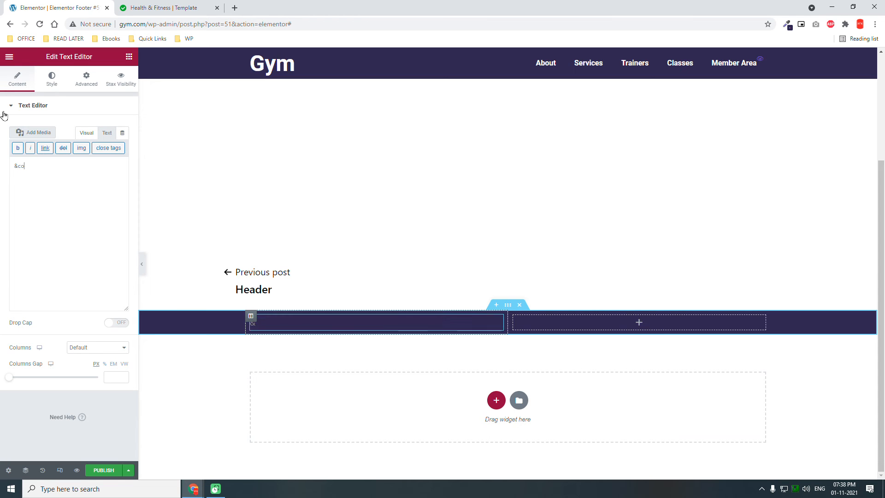
{"action": "type", "text": "py;"}
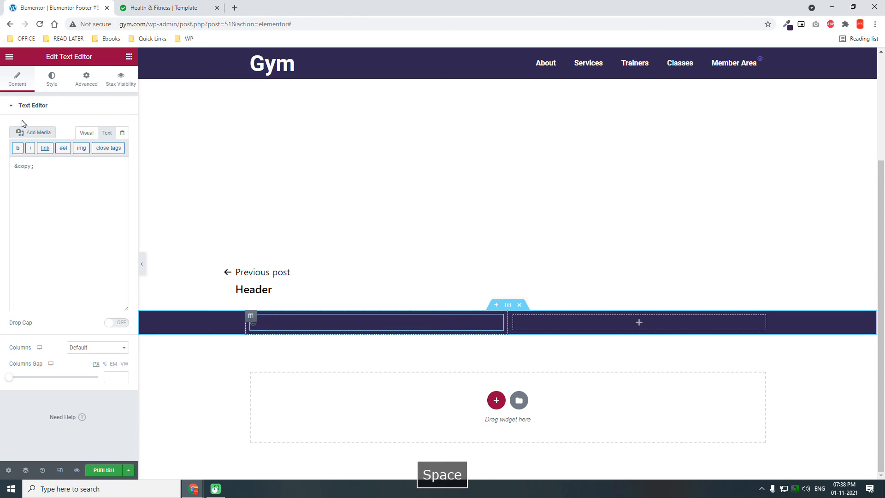
{"action": "left_click", "coordinate": [87, 135]}
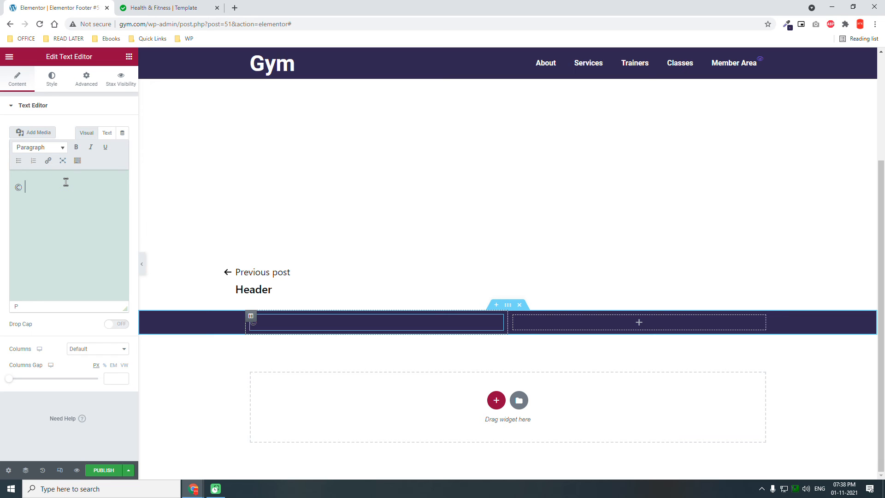
{"action": "type", "text": "Gym Membership W"}
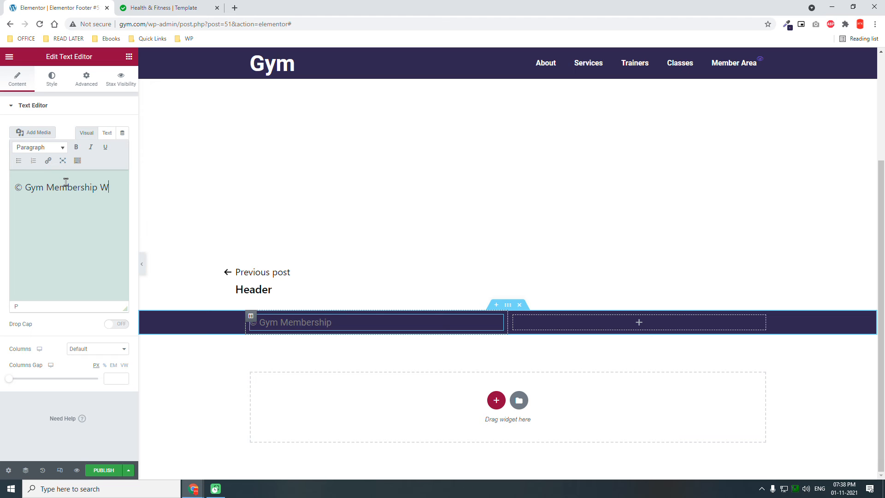
{"action": "type", "text": "ebiste . Des"}
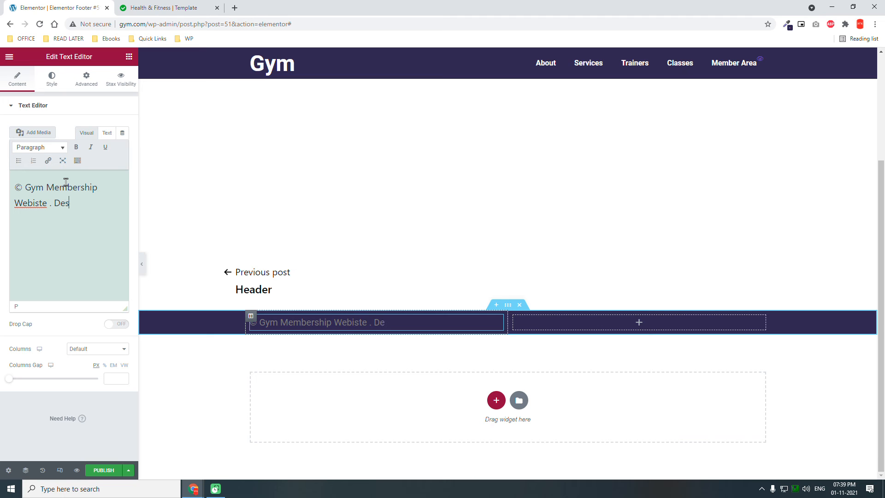
{"action": "key", "text": "BackSpace"}
{"action": "key", "text": "BackSpace"}
{"action": "key", "text": "BackSpace"}
{"action": "key", "text": "BackSpace"}
{"action": "key", "text": "BackSpace"}
{"action": "key", "text": "BackSpace"}
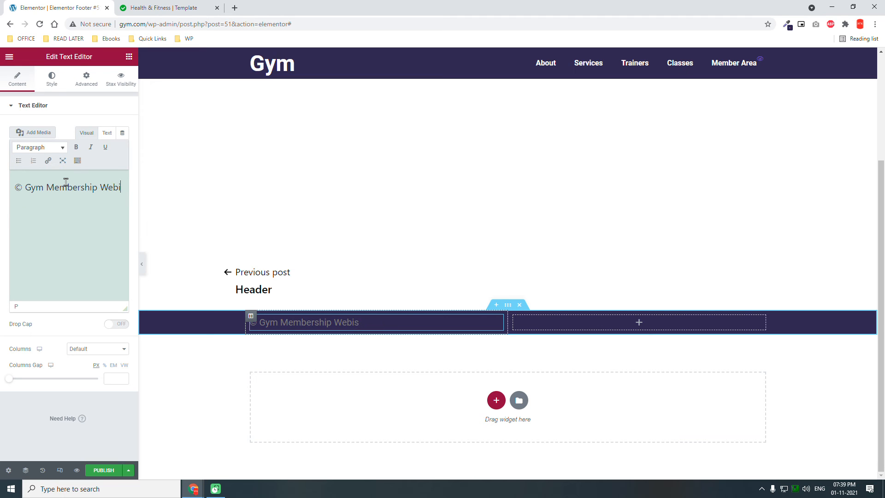
{"action": "type", "text": "e"}
{"action": "type", "text": " Designe"}
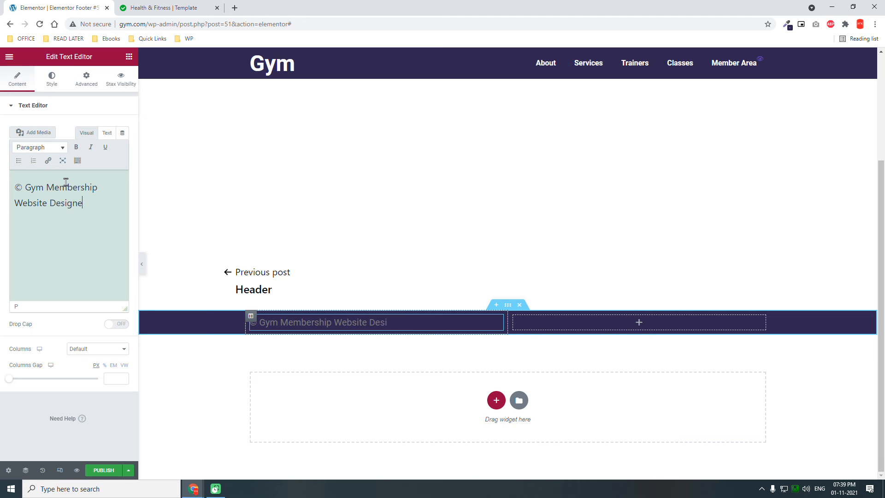
{"action": "type", "text": "d with Elementor"}
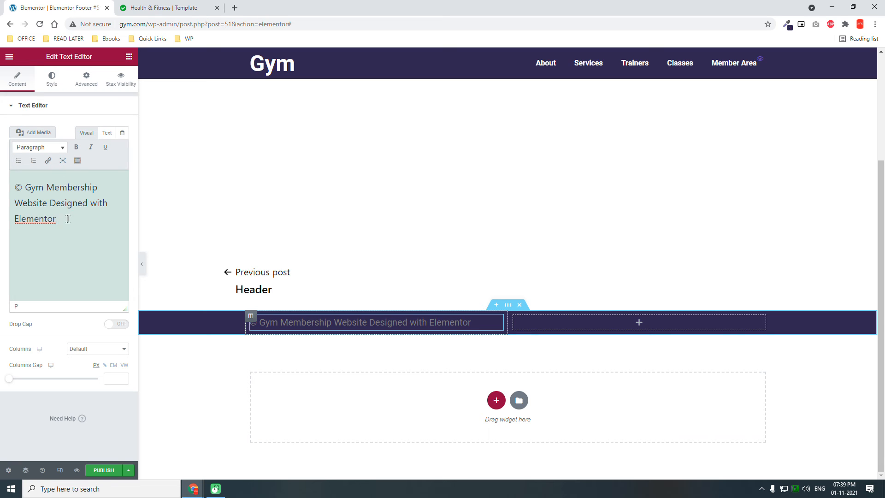
{"action": "left_click_drag", "start_coordinate": [66, 218], "coordinate": [8, 218]}
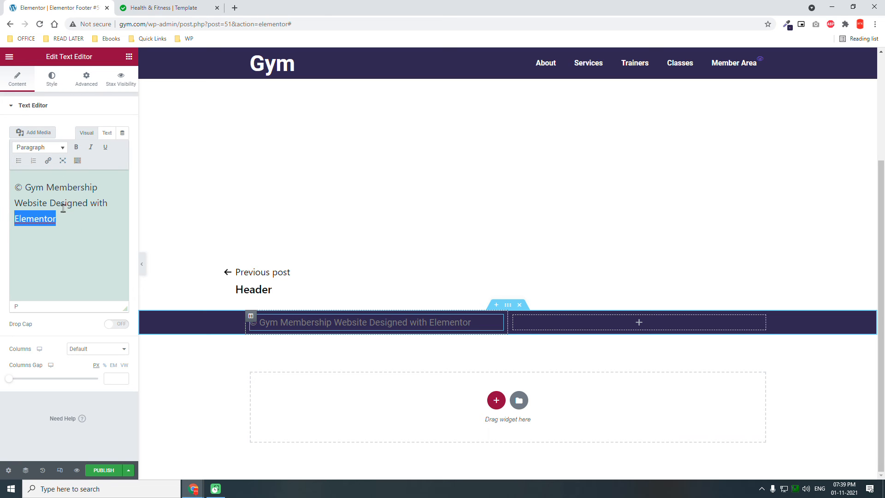
{"action": "left_click", "coordinate": [48, 161]}
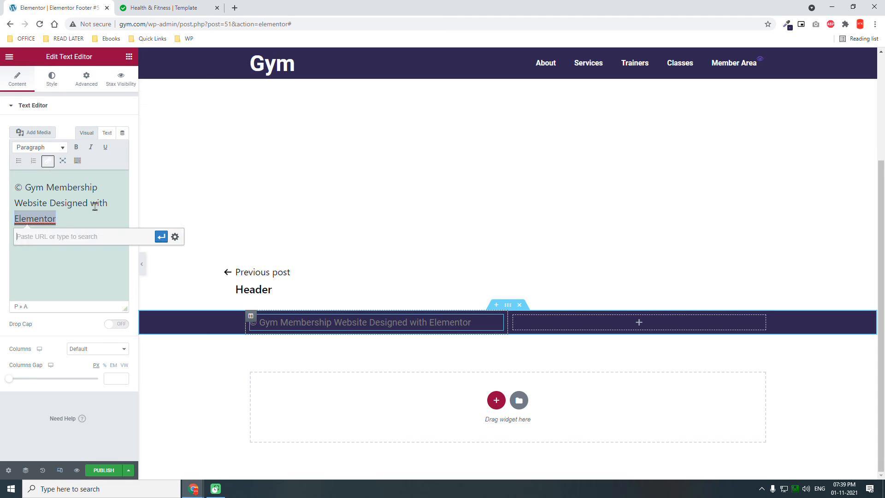
{"action": "type", "text": "https"}
{"action": "key", "text": "BackSpace"}
{"action": "key", "text": "BackSpace"}
{"action": "type", "text": "tps://elementor.com"}
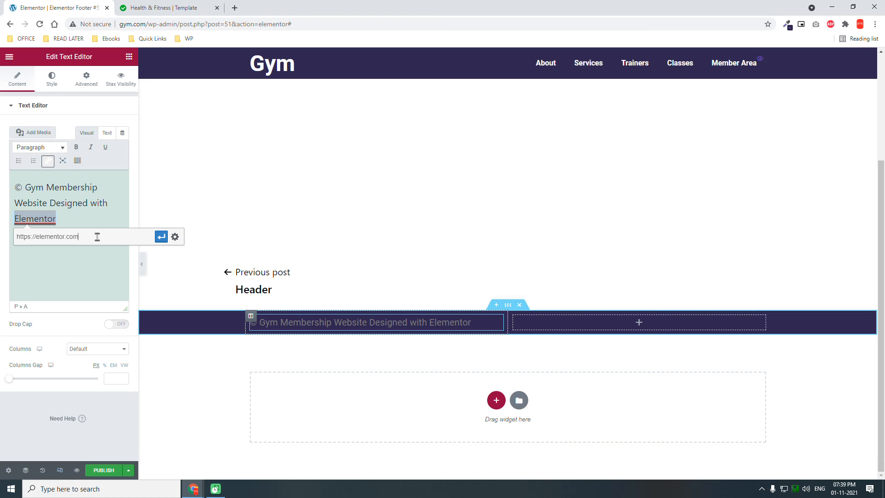
{"action": "left_click", "coordinate": [174, 237]}
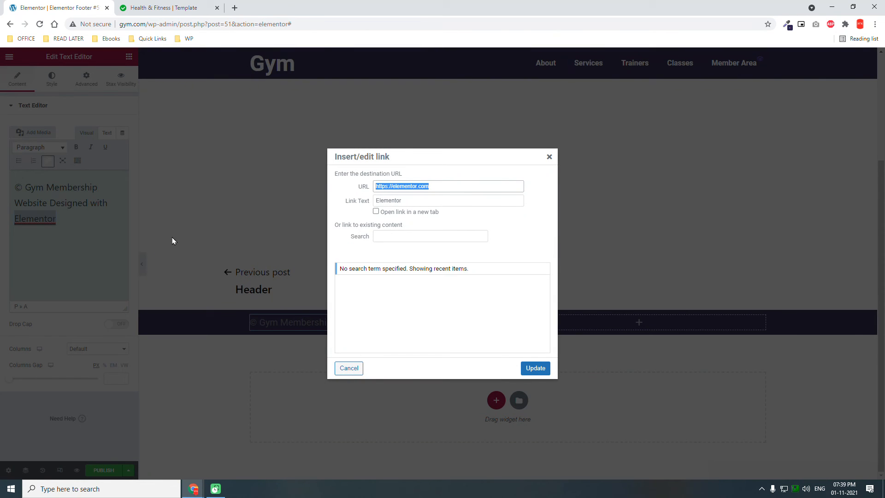
{"action": "left_click", "coordinate": [396, 212]}
{"action": "left_click", "coordinate": [534, 368]}
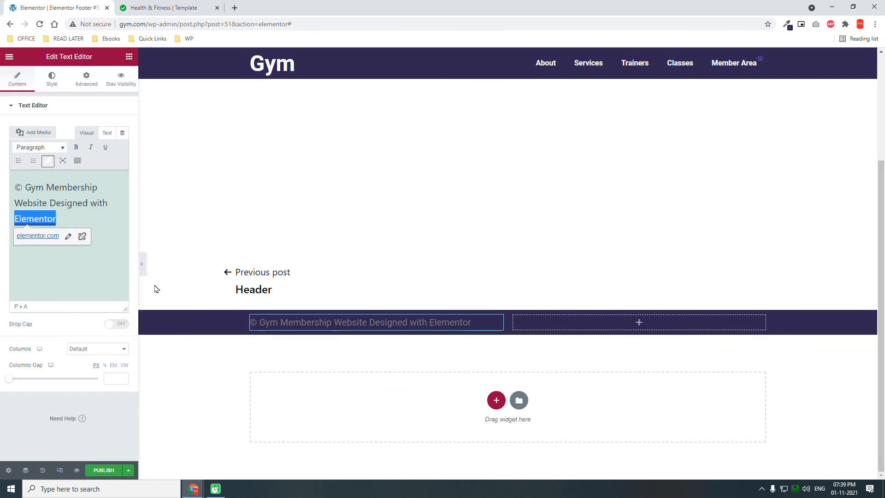
{"action": "left_click", "coordinate": [61, 274]}
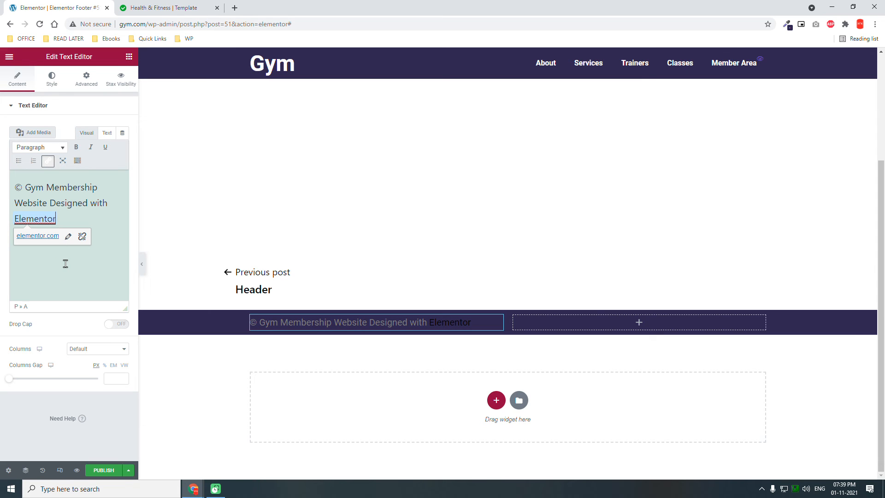
- Set the copyright text's color to white (#FFFFFF)
{"action": "left_click", "coordinate": [53, 90]}
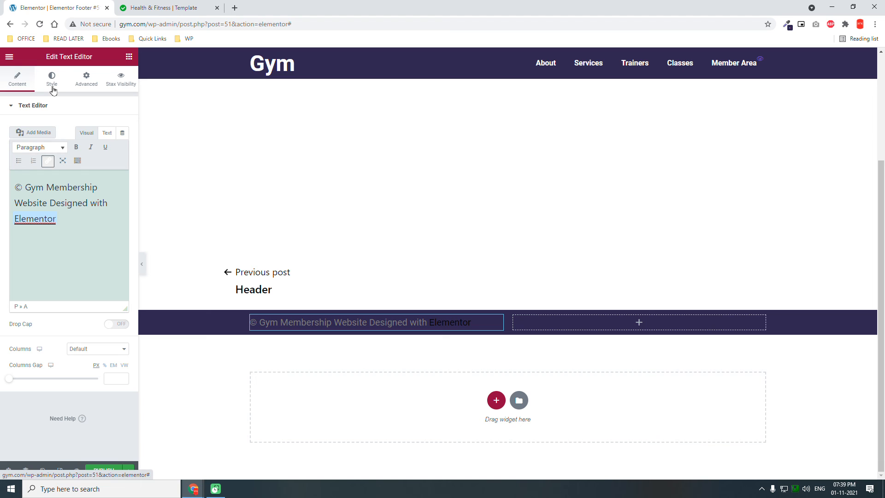
{"action": "left_click", "coordinate": [53, 90]}
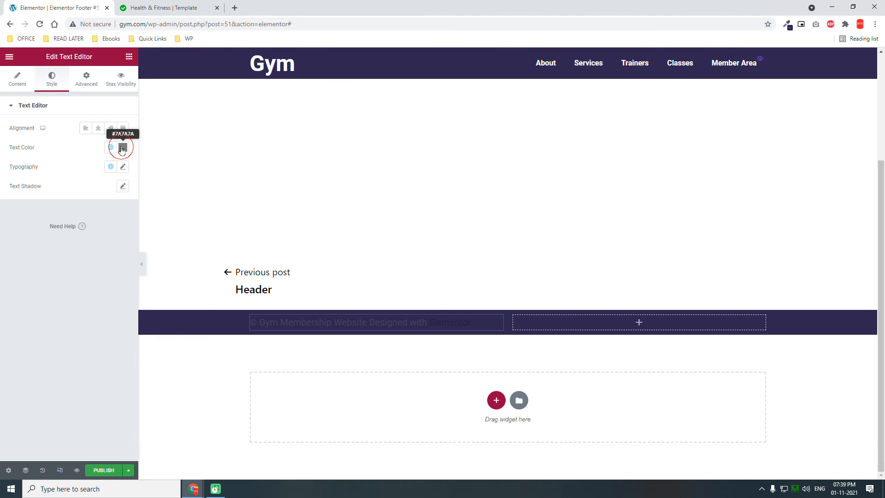
{"action": "left_click", "coordinate": [123, 147]}
{"action": "left_click_drag", "start_coordinate": [77, 226], "coordinate": [4, 91]}
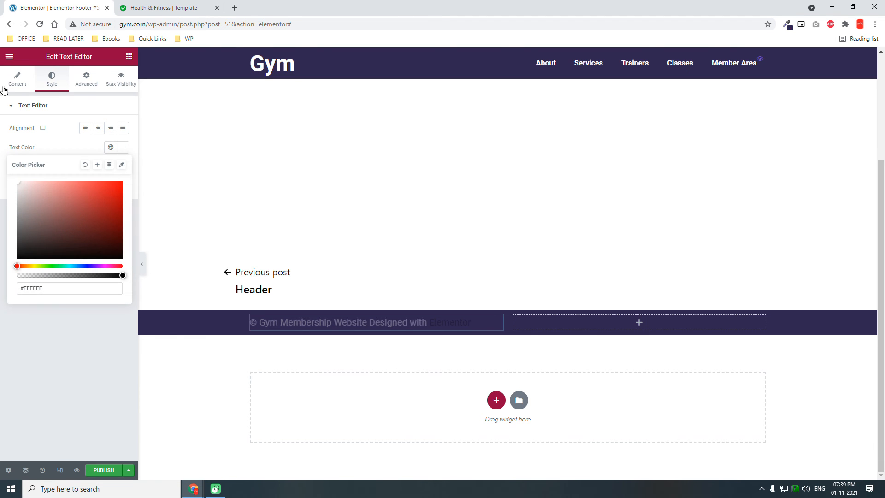
{"action": "left_click", "coordinate": [74, 361]}
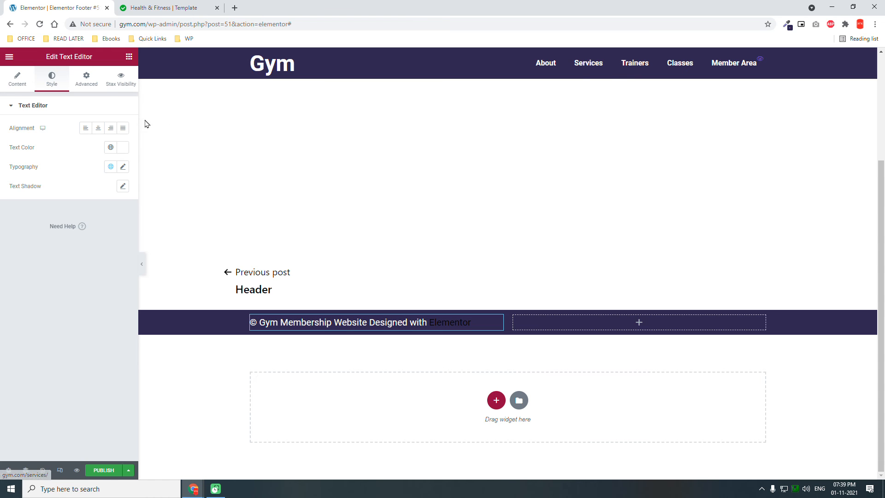
- Apply the global Accent color to the copyright text and copy its hex code, #FF1313
{"action": "left_click", "coordinate": [112, 148]}
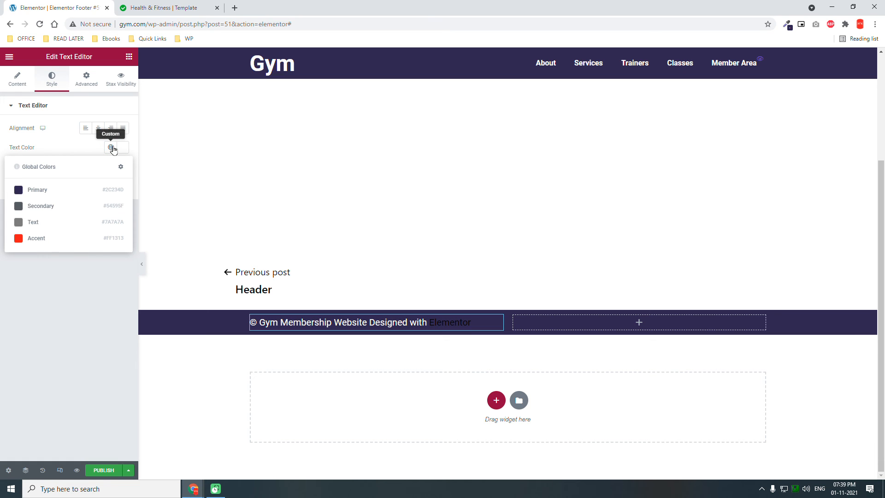
{"action": "right_click", "coordinate": [116, 239]}
{"action": "left_click", "coordinate": [114, 239]}
{"action": "left_click", "coordinate": [114, 238]}
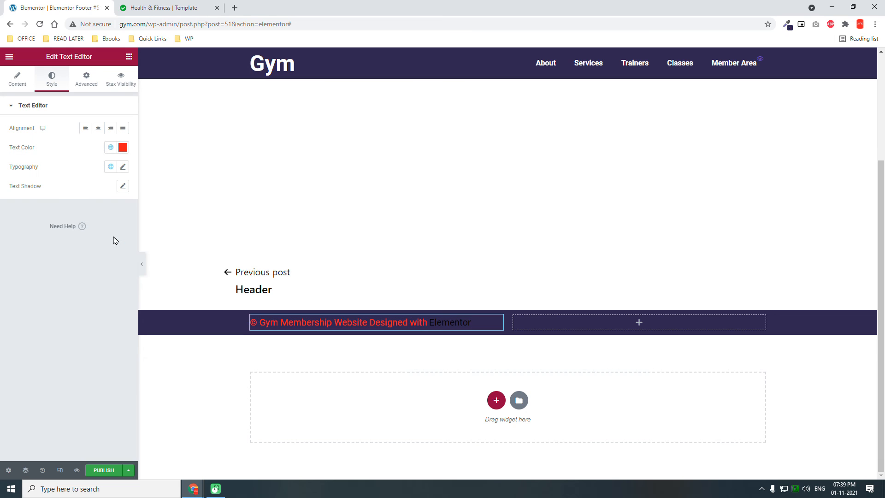
{"action": "left_click", "coordinate": [123, 147]}
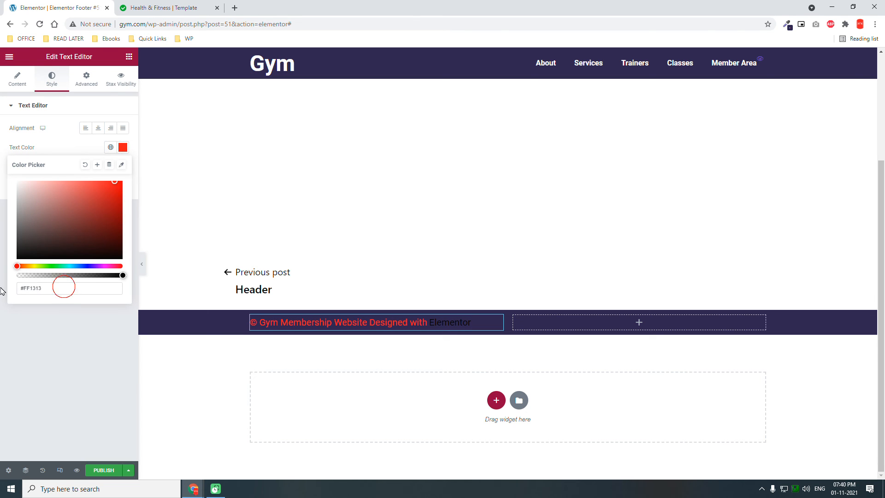
{"action": "left_click_drag", "start_coordinate": [64, 286], "coordinate": [2, 286]}
{"action": "key", "text": "ctrl+c"}
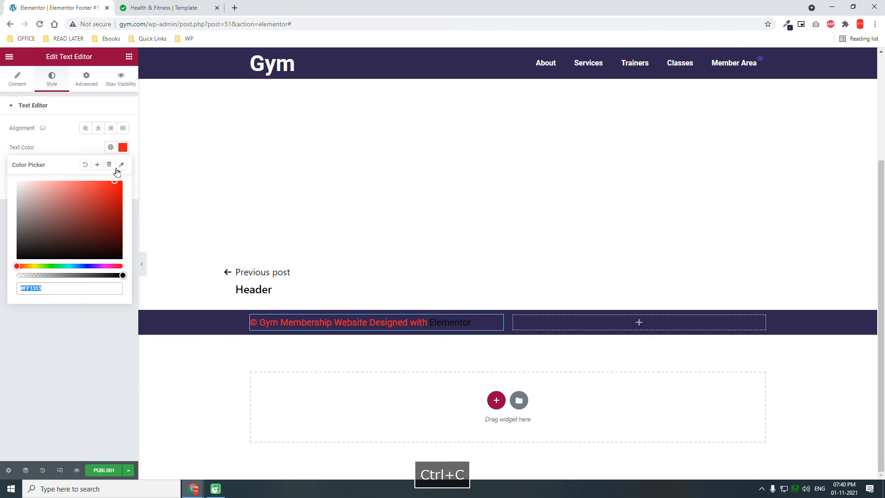
- Set the copyright text's color back to white (#FFFFFF)
{"action": "left_click", "coordinate": [122, 148]}
{"action": "left_click", "coordinate": [122, 148]}
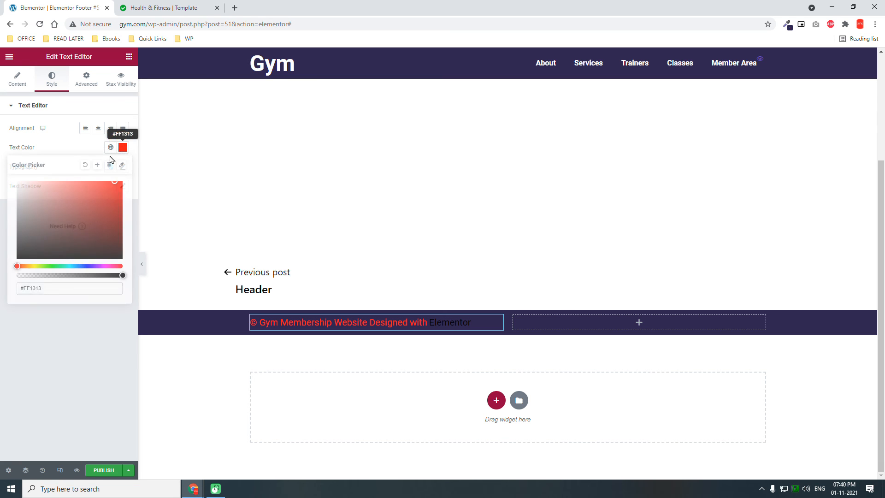
{"action": "left_click_drag", "start_coordinate": [56, 288], "coordinate": [18, 288]}
{"action": "type", "text": "#FFFFFF"}
{"action": "left_click", "coordinate": [71, 336]}
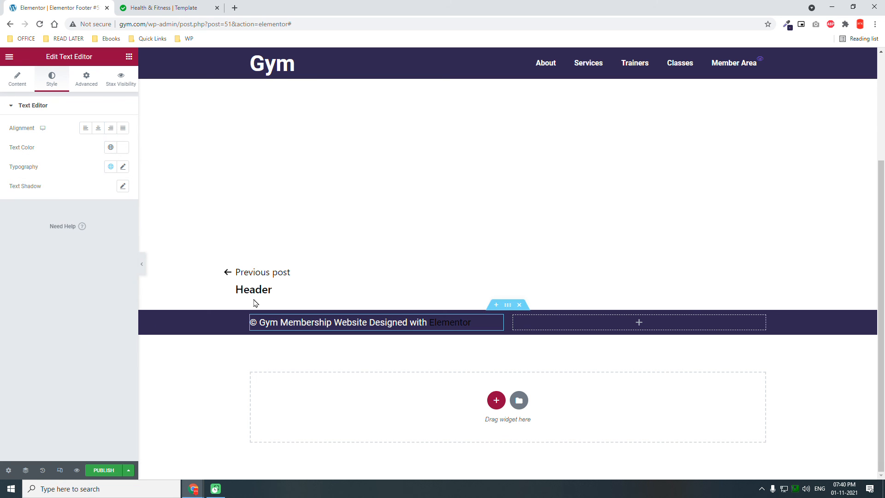
- Give the copyright text widget the CSS ID "credits" and add the custom CSS "#credits a{color:#FF1313;}"
{"action": "left_click", "coordinate": [94, 86]}
{"action": "left_click", "coordinate": [78, 225]}
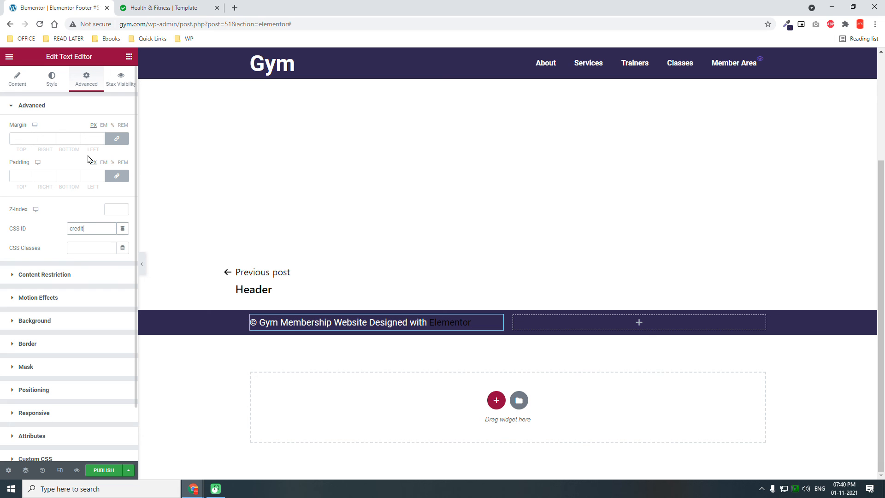
{"action": "scroll", "coordinate": [47, 286], "scroll_direction": "down", "scroll_amount": 2}
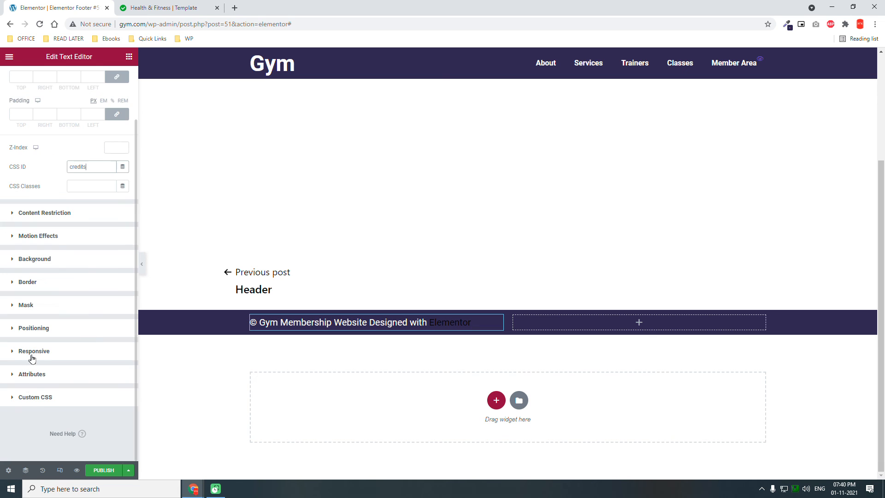
{"action": "left_click", "coordinate": [45, 398]}
{"action": "left_click", "coordinate": [55, 362]}
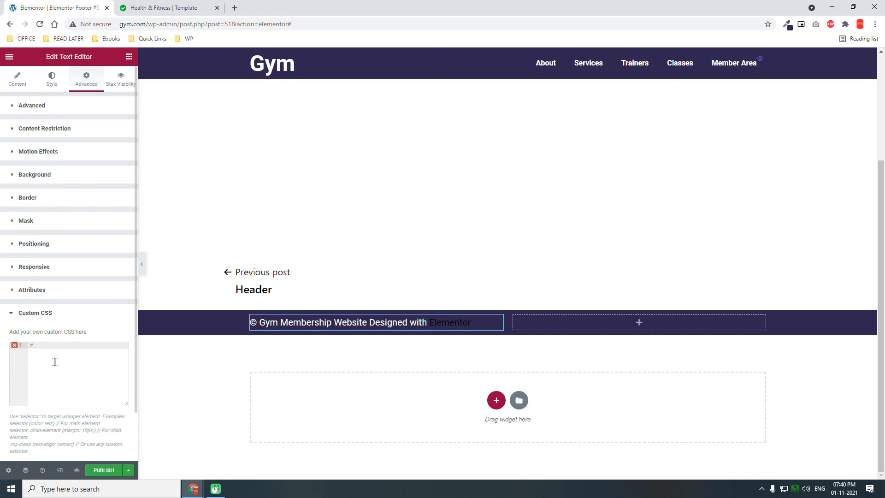
{"action": "type", "text": "#credits a{color:;"}
{"action": "key", "text": "ctrl+v"}
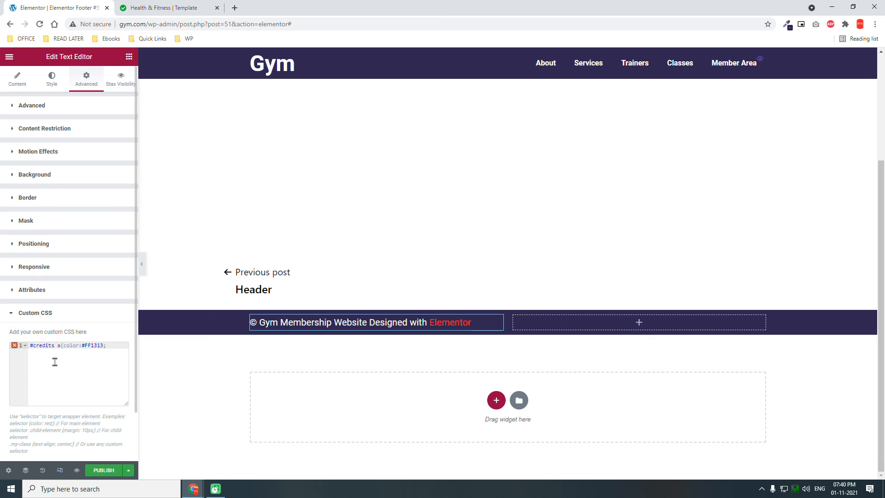
{"action": "left_click", "coordinate": [113, 347]}
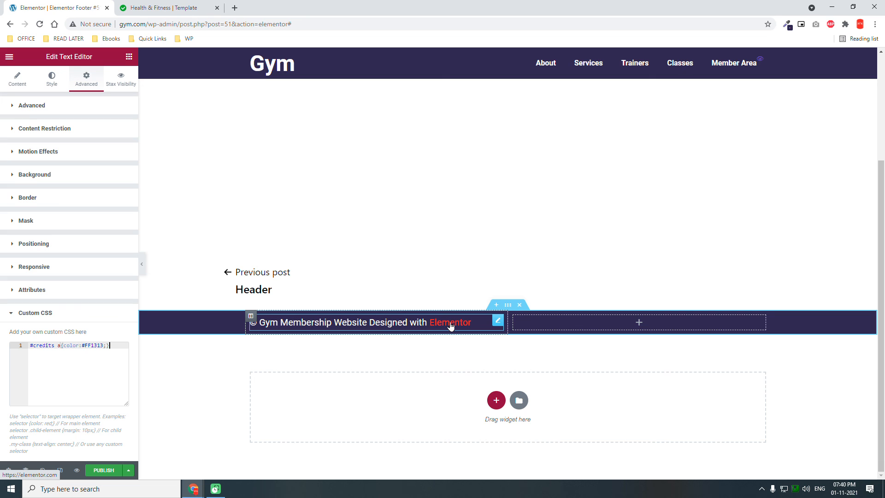
- Place a Social Icons widget in the footer's second column and align the icons right
{"action": "left_click", "coordinate": [127, 58]}
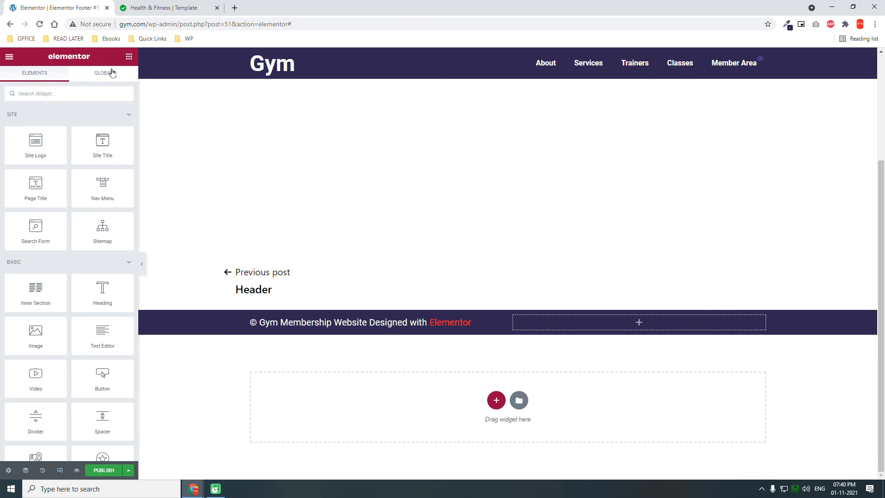
{"action": "left_click", "coordinate": [70, 91]}
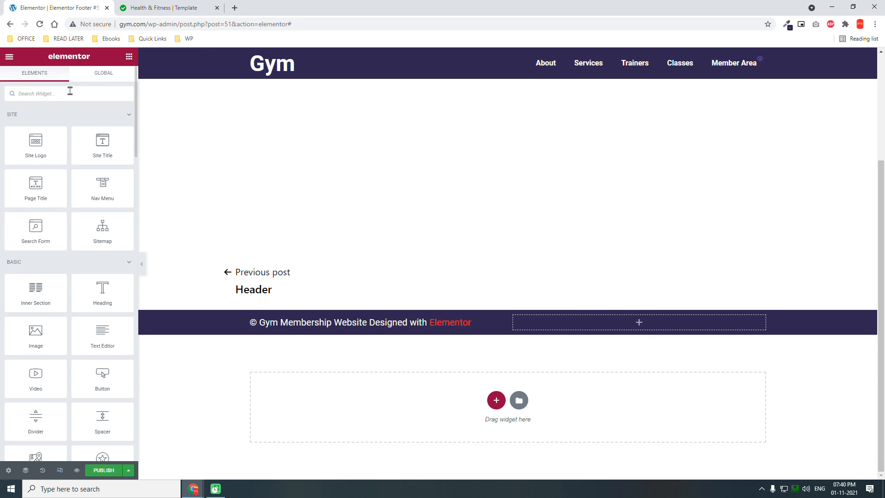
{"action": "type", "text": "soci"}
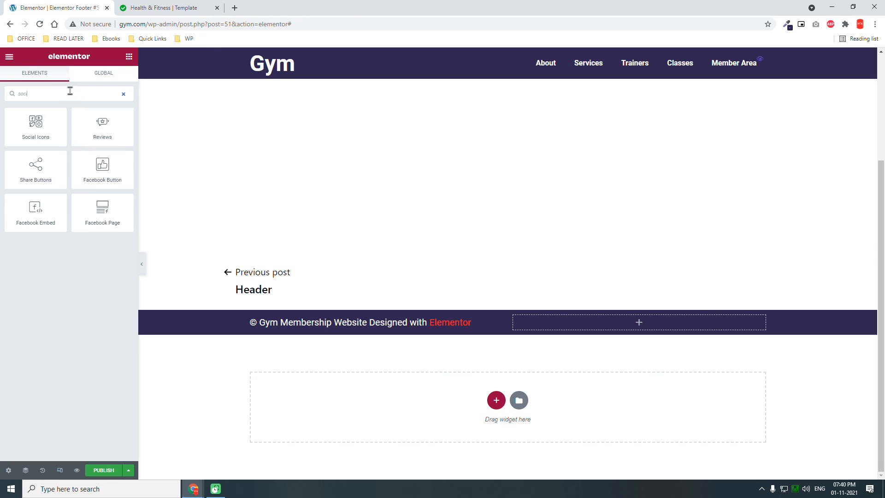
{"action": "left_click_drag", "start_coordinate": [35, 124], "coordinate": [741, 315]}
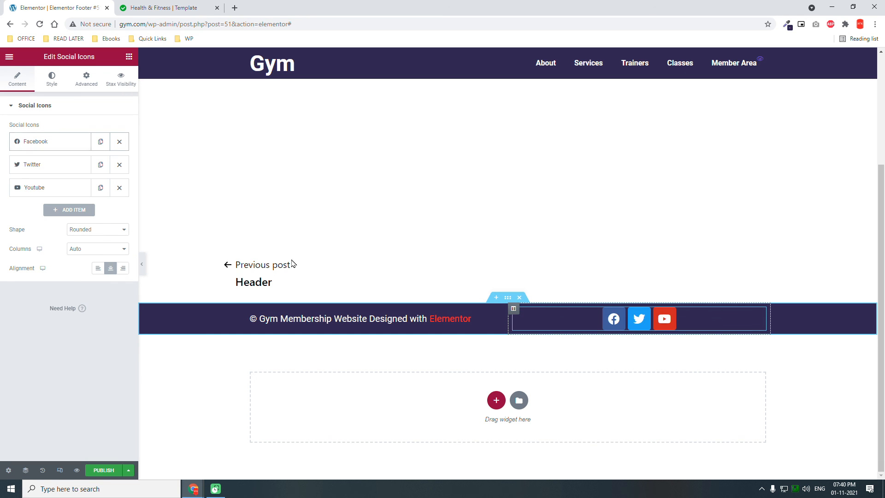
{"action": "left_click", "coordinate": [122, 269]}
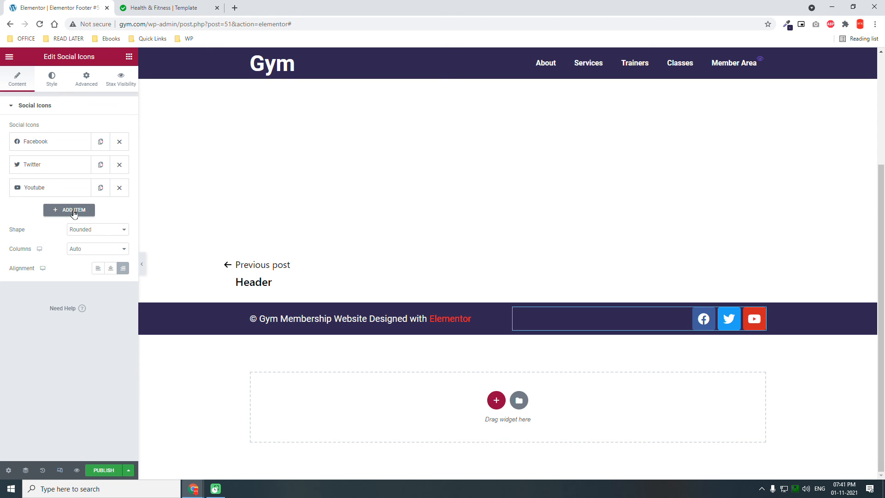
- Give the social icons a custom, fully transparent primary color and set their size to 20
{"action": "left_click", "coordinate": [51, 81]}
{"action": "left_click", "coordinate": [94, 126]}
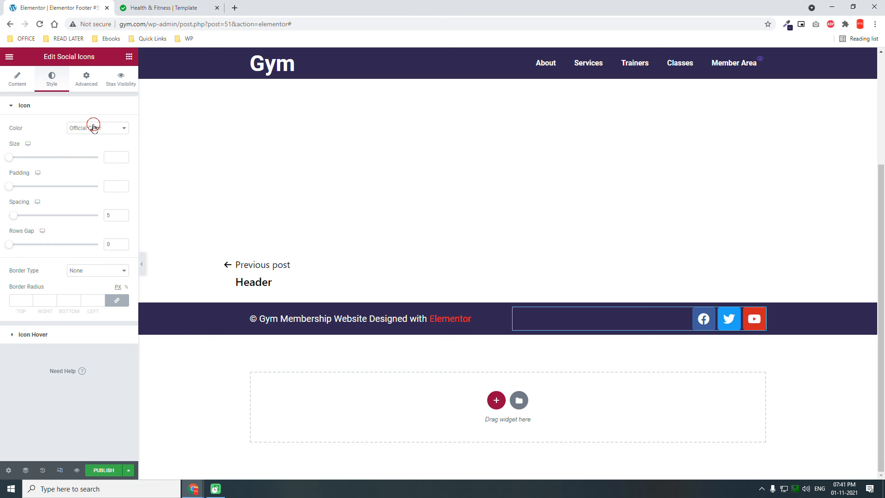
{"action": "left_click", "coordinate": [93, 144]}
{"action": "left_click", "coordinate": [123, 148]}
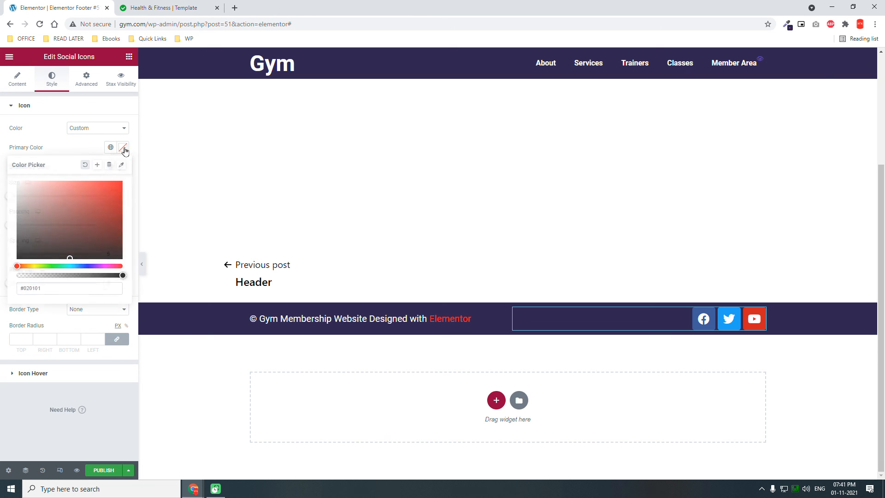
{"action": "left_click_drag", "start_coordinate": [125, 276], "coordinate": [2, 221]}
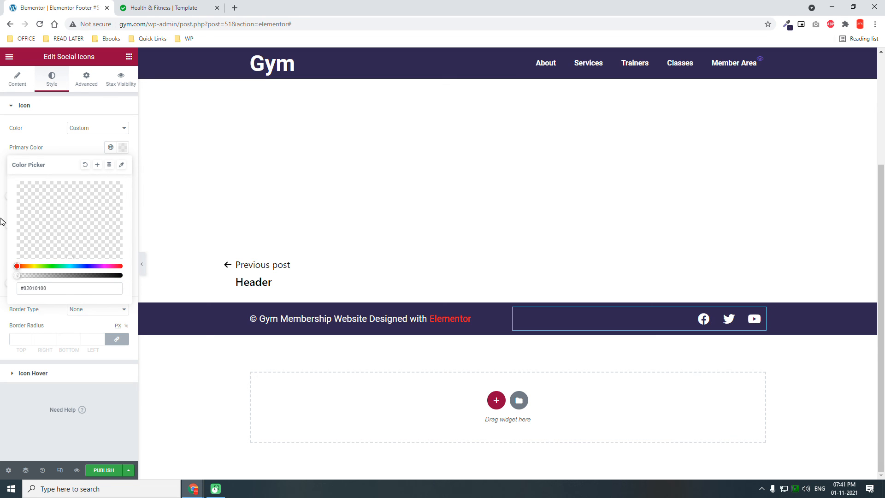
{"action": "left_click", "coordinate": [65, 141]}
{"action": "left_click", "coordinate": [122, 198]}
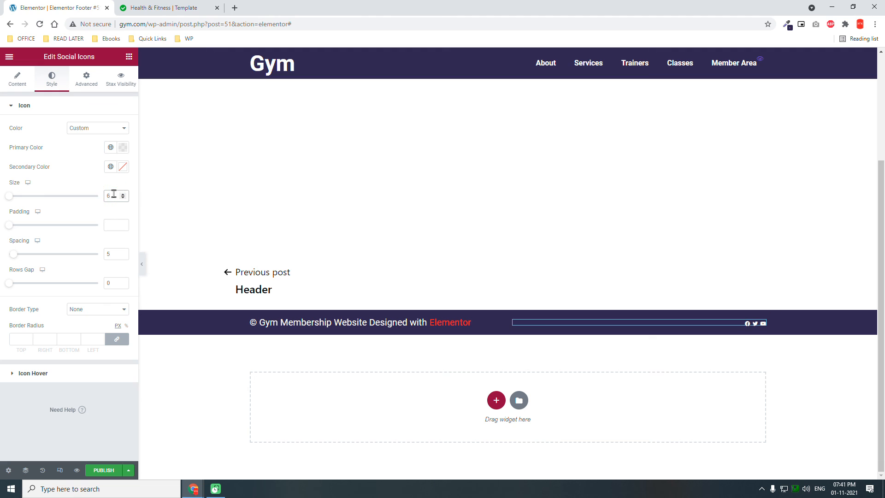
{"action": "type", "text": "20"}
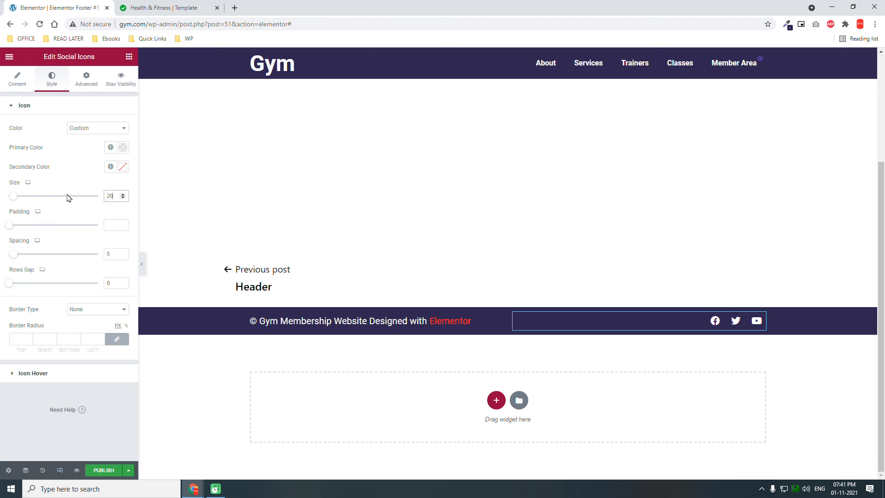
- Set the social icons' hover colors to white for primary and the global Accent color for secondary
{"action": "left_click", "coordinate": [45, 377]}
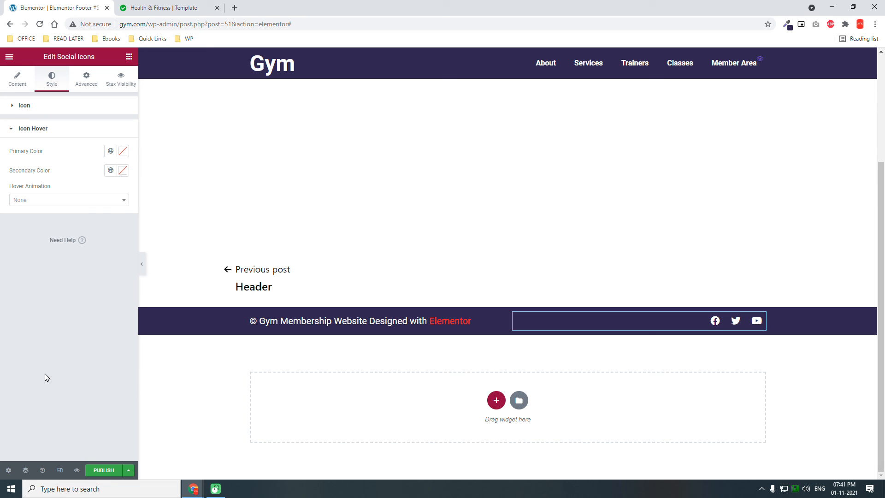
{"action": "left_click", "coordinate": [123, 152]}
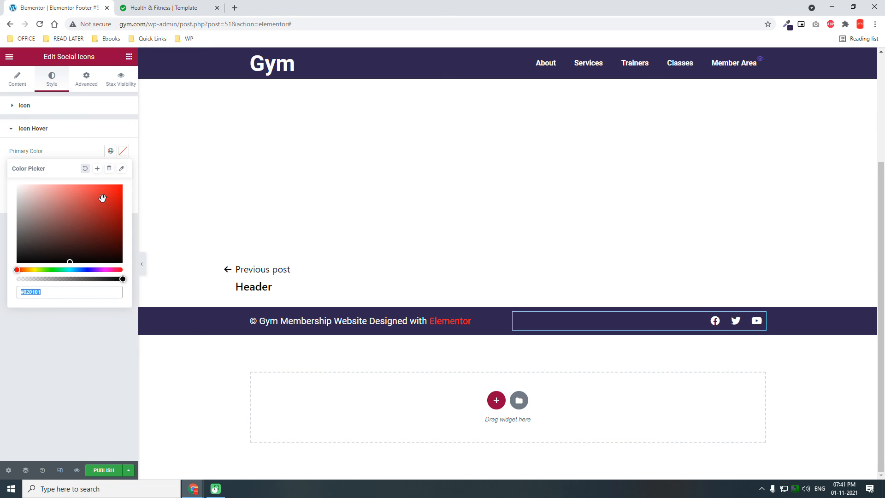
{"action": "key", "text": "ctrl+v"}
{"action": "left_click", "coordinate": [74, 328]}
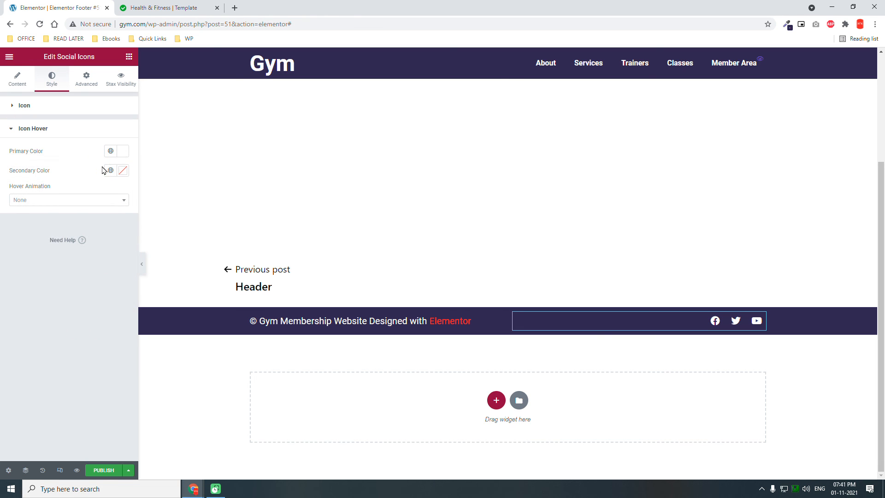
{"action": "left_click", "coordinate": [109, 171]}
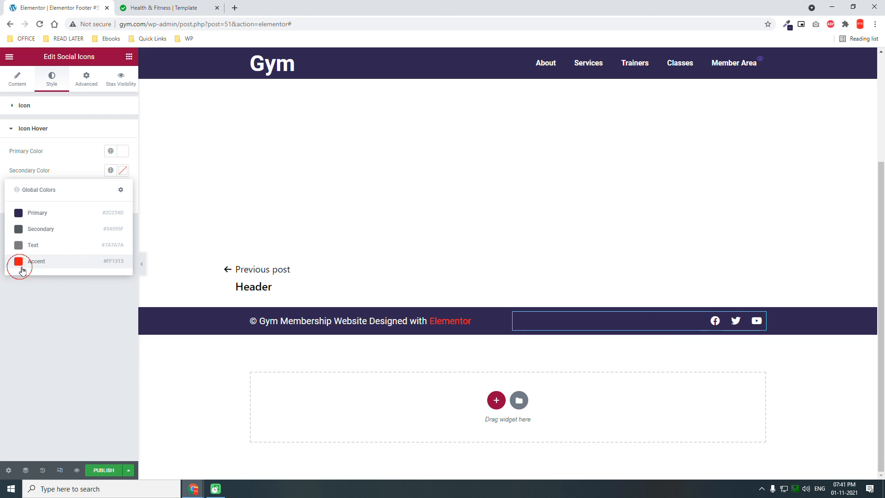
{"action": "left_click", "coordinate": [20, 261]}
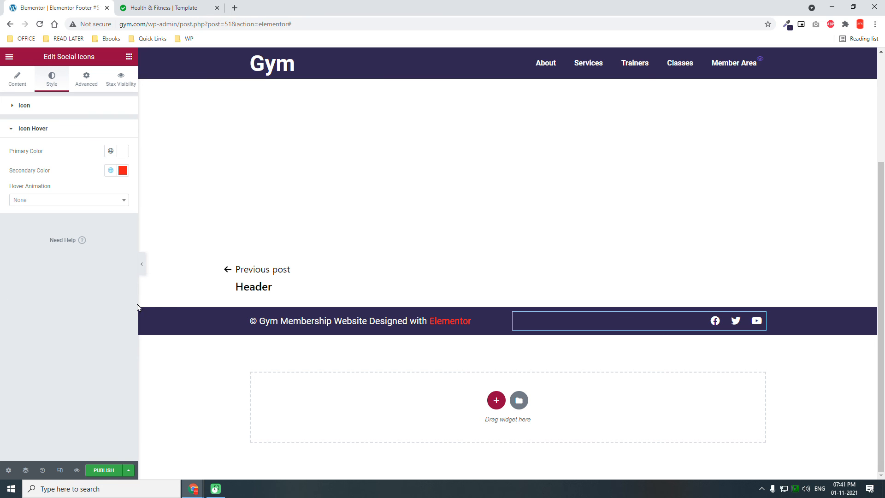
- Preview the footer with the editing panel hidden, checking the copyright text and social icons
{"action": "left_click", "coordinate": [141, 264]}
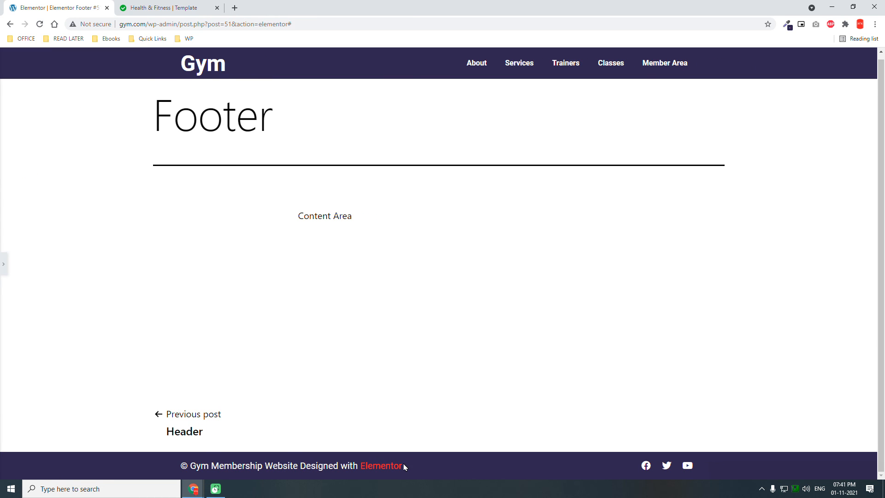
{"action": "left_click", "coordinate": [4, 263]}
{"action": "scroll", "coordinate": [353, 325], "scroll_direction": "down", "scroll_amount": 2}
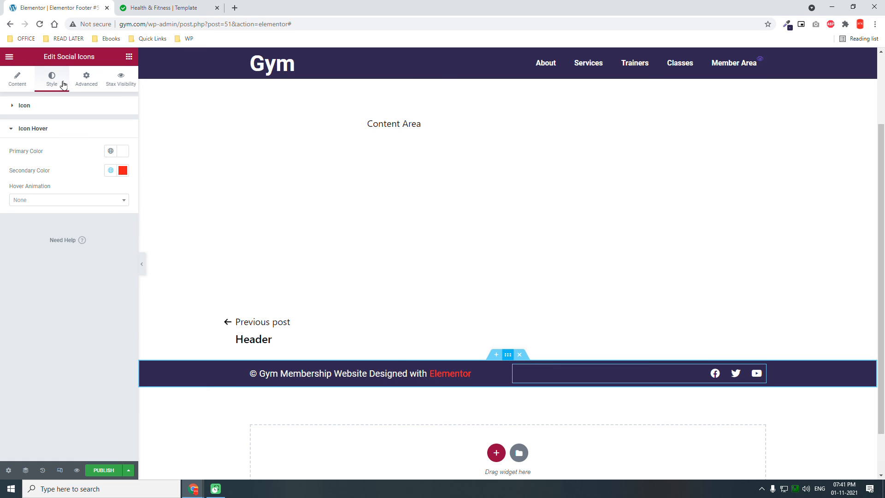
- Unlink the footer section's padding values and set the top and bottom padding to 15 px
{"action": "left_click", "coordinate": [508, 354]}
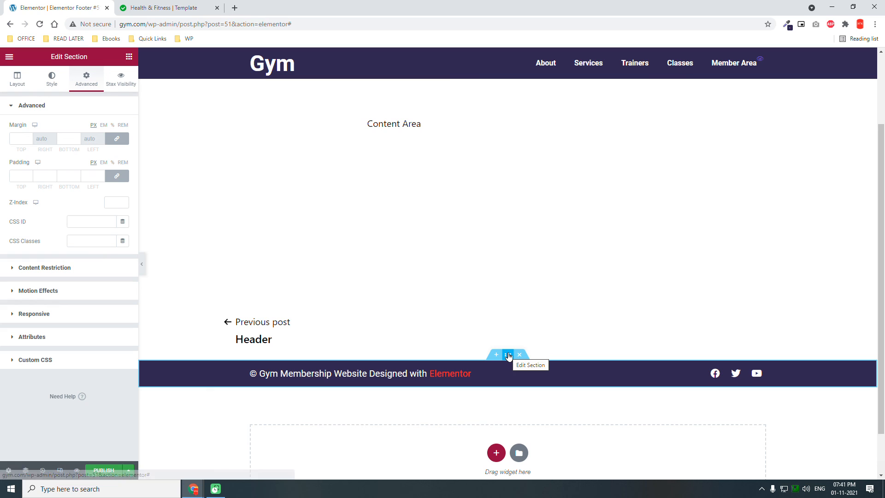
{"action": "left_click", "coordinate": [116, 179]}
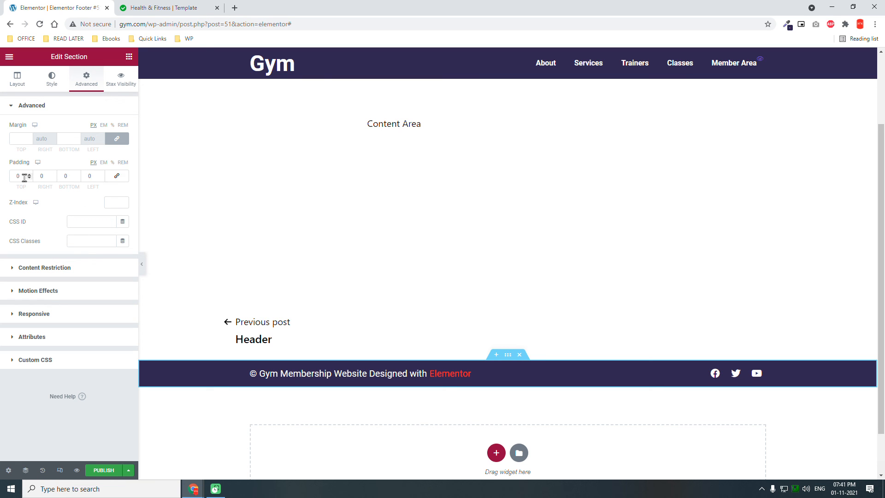
{"action": "left_click_drag", "start_coordinate": [22, 177], "coordinate": [3, 180]}
{"action": "type", "text": "15"}
{"action": "key", "text": "Tab"}
{"action": "key", "text": "Tab"}
{"action": "type", "text": "15"}
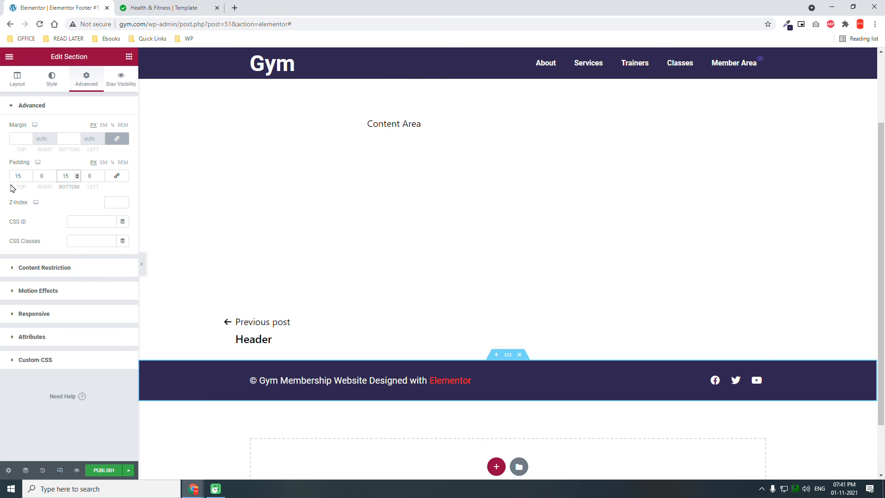
- Publish the footer template with a display condition, and preview the page with the editing panel hidden
{"action": "left_click", "coordinate": [104, 470]}
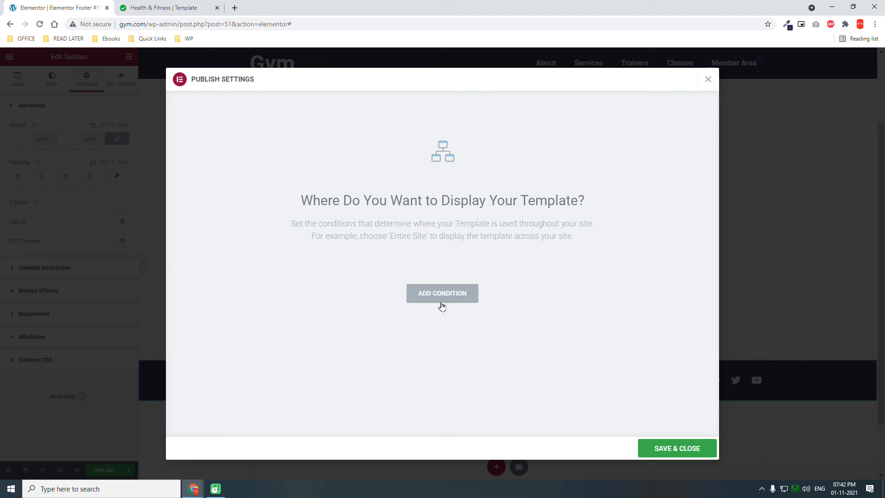
{"action": "left_click", "coordinate": [447, 295]}
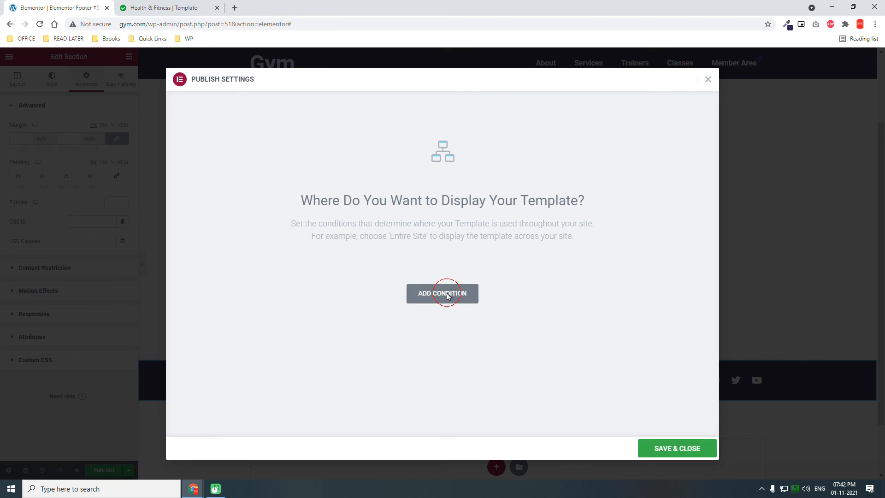
{"action": "left_click", "coordinate": [687, 449]}
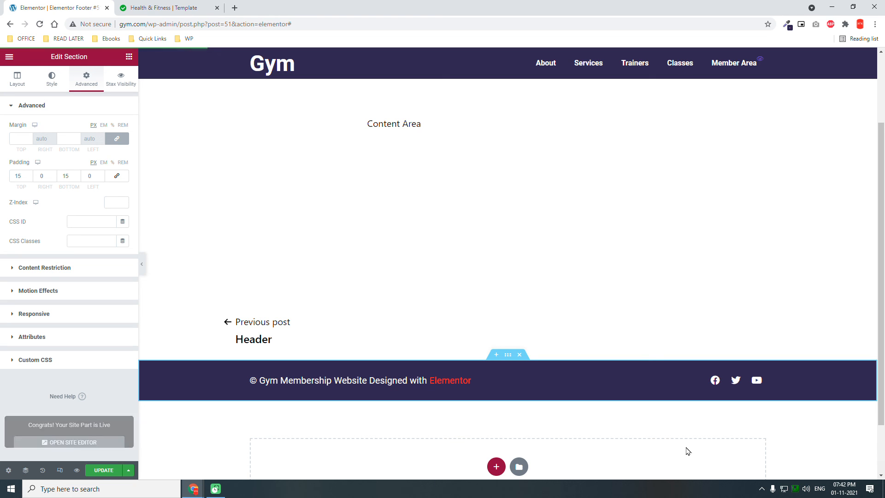
{"action": "left_click", "coordinate": [142, 263]}
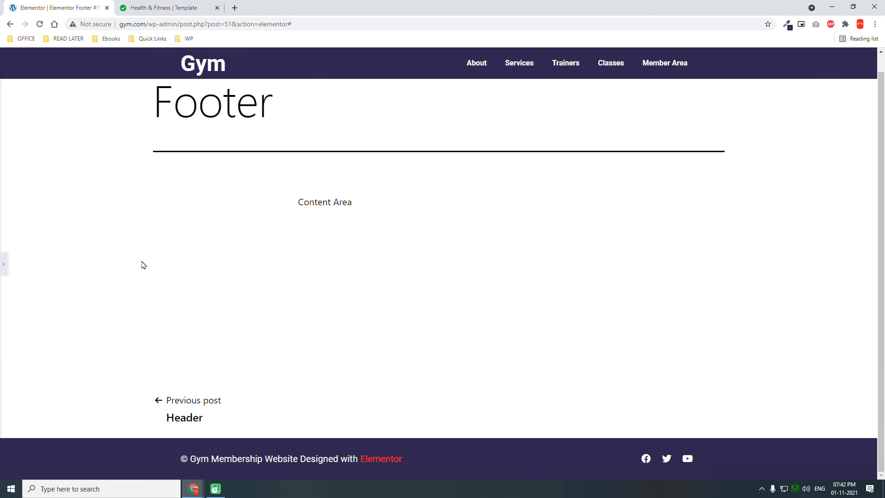
{"action": "scroll", "coordinate": [141, 264], "scroll_direction": "up", "scroll_amount": 1}
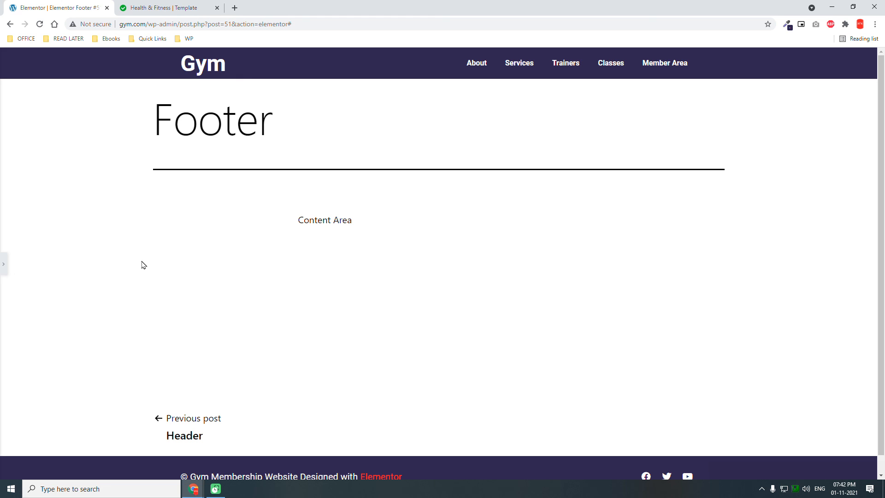